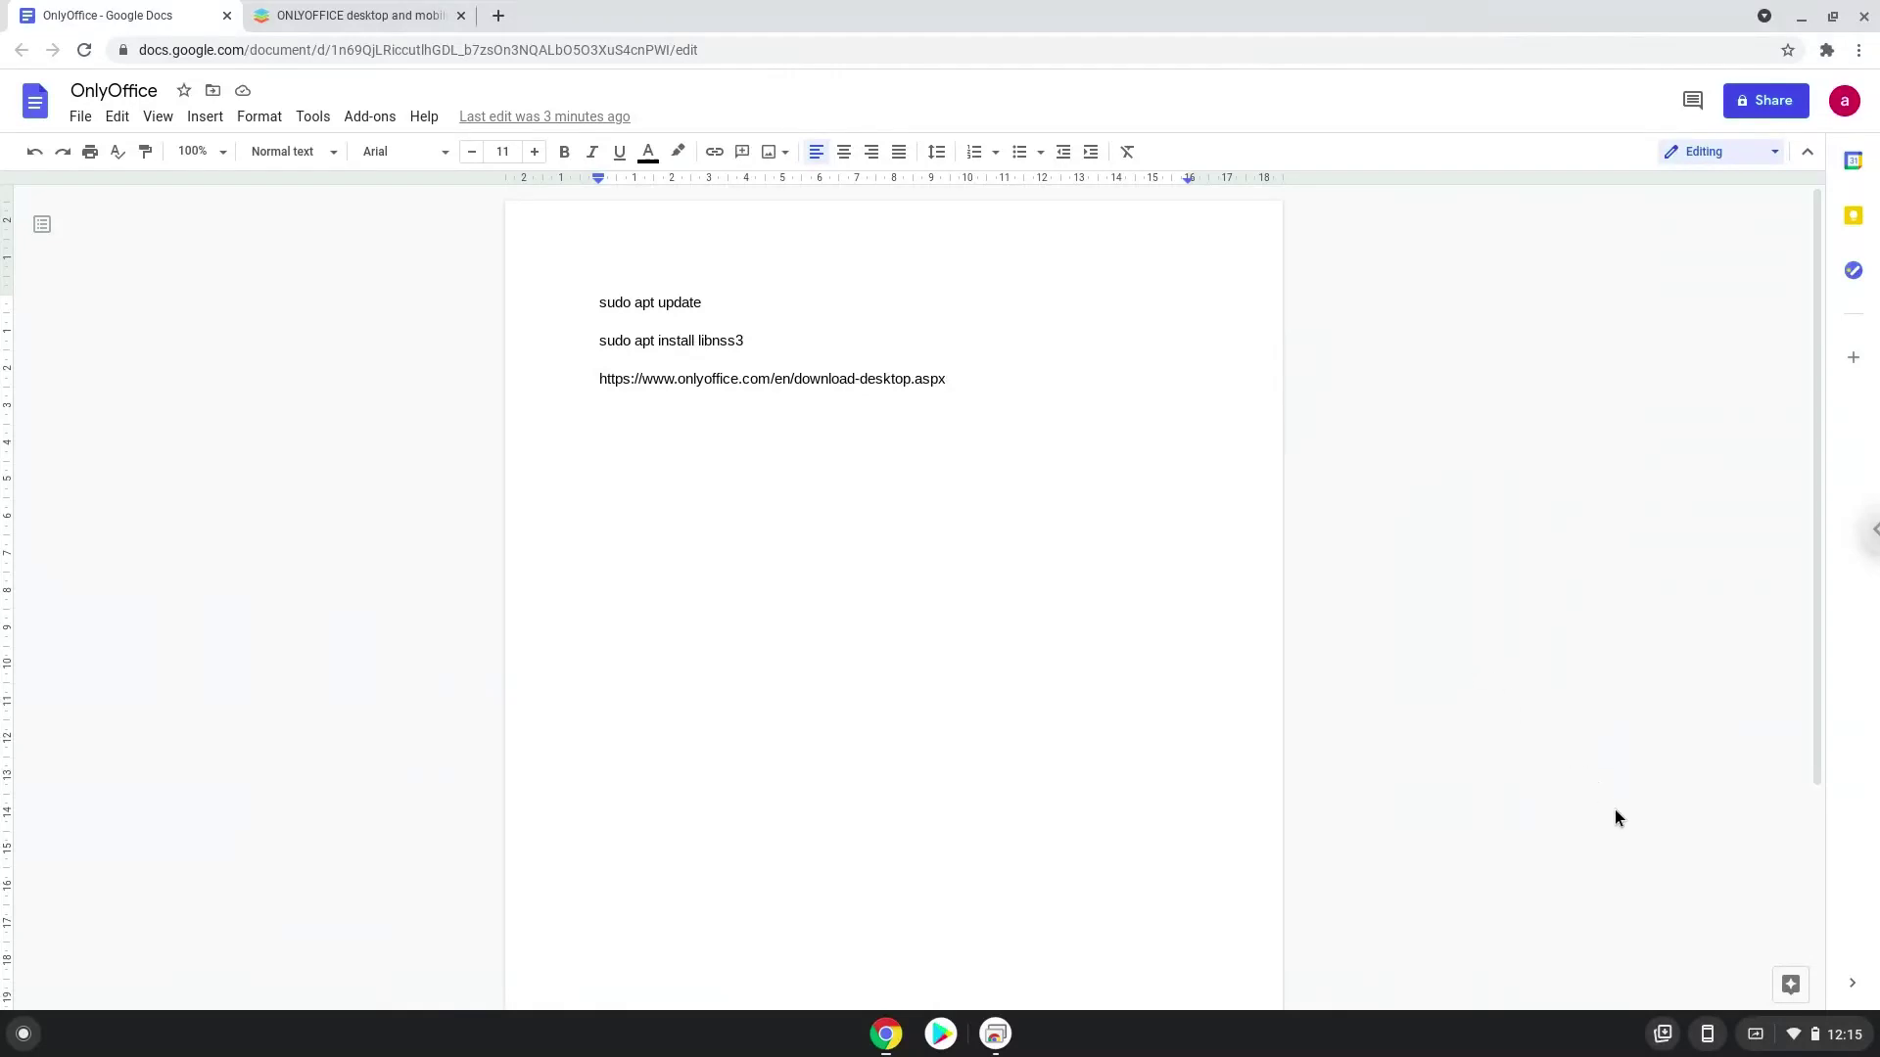
Step: From quick settings, go to Settings > Advanced > Developers and turn on the Linux development environment
click(1810, 1032)
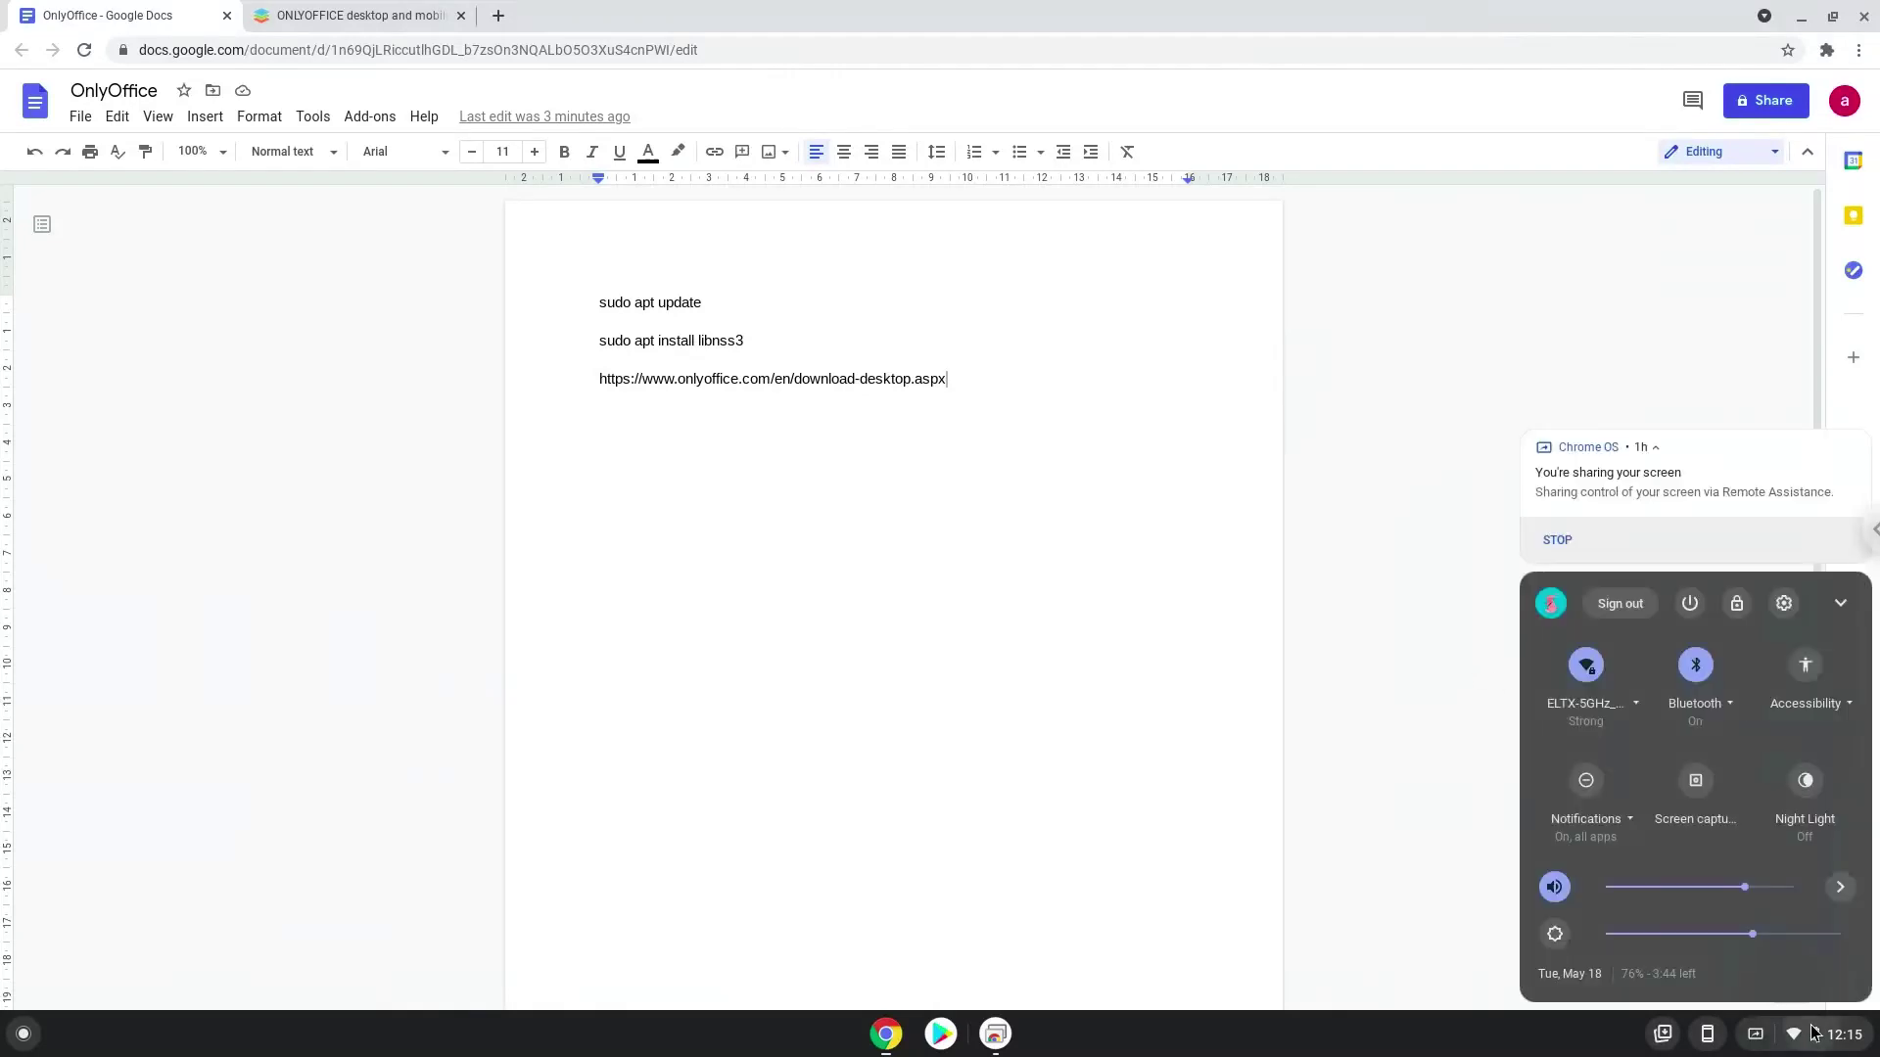
click(1783, 603)
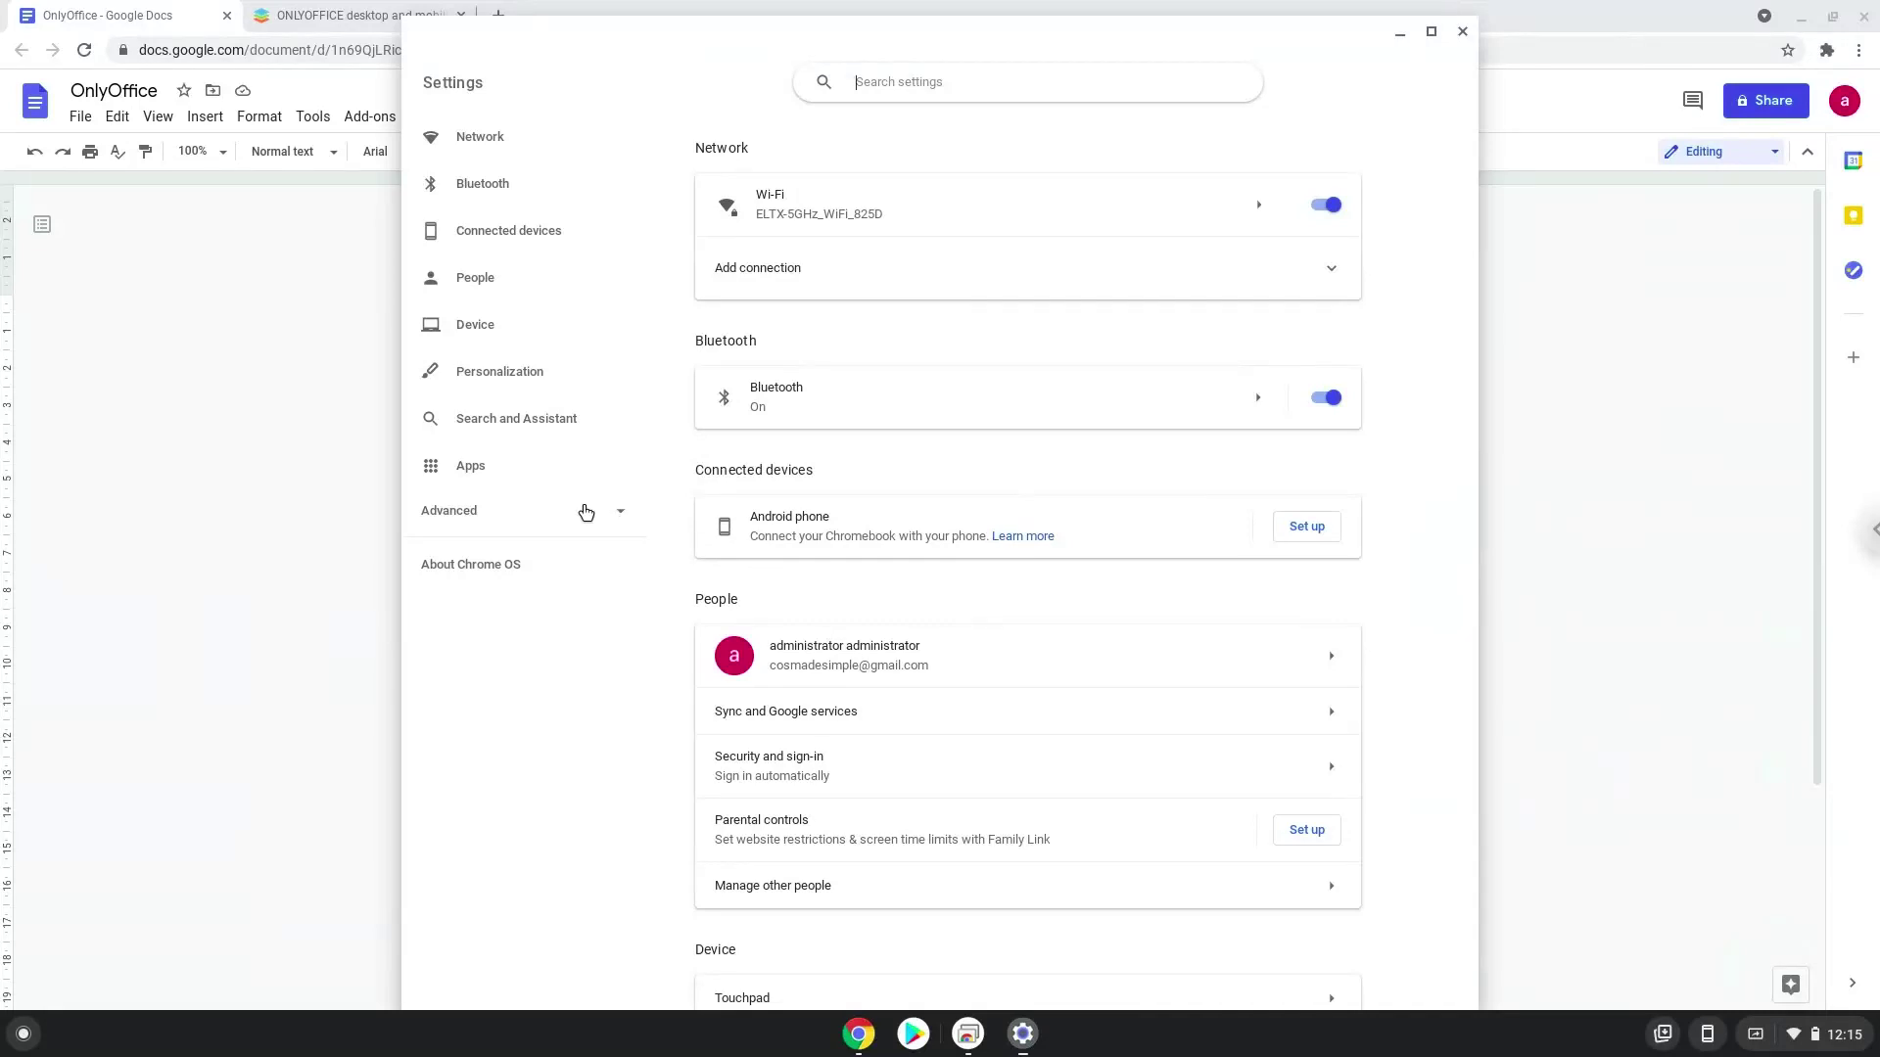
click(587, 513)
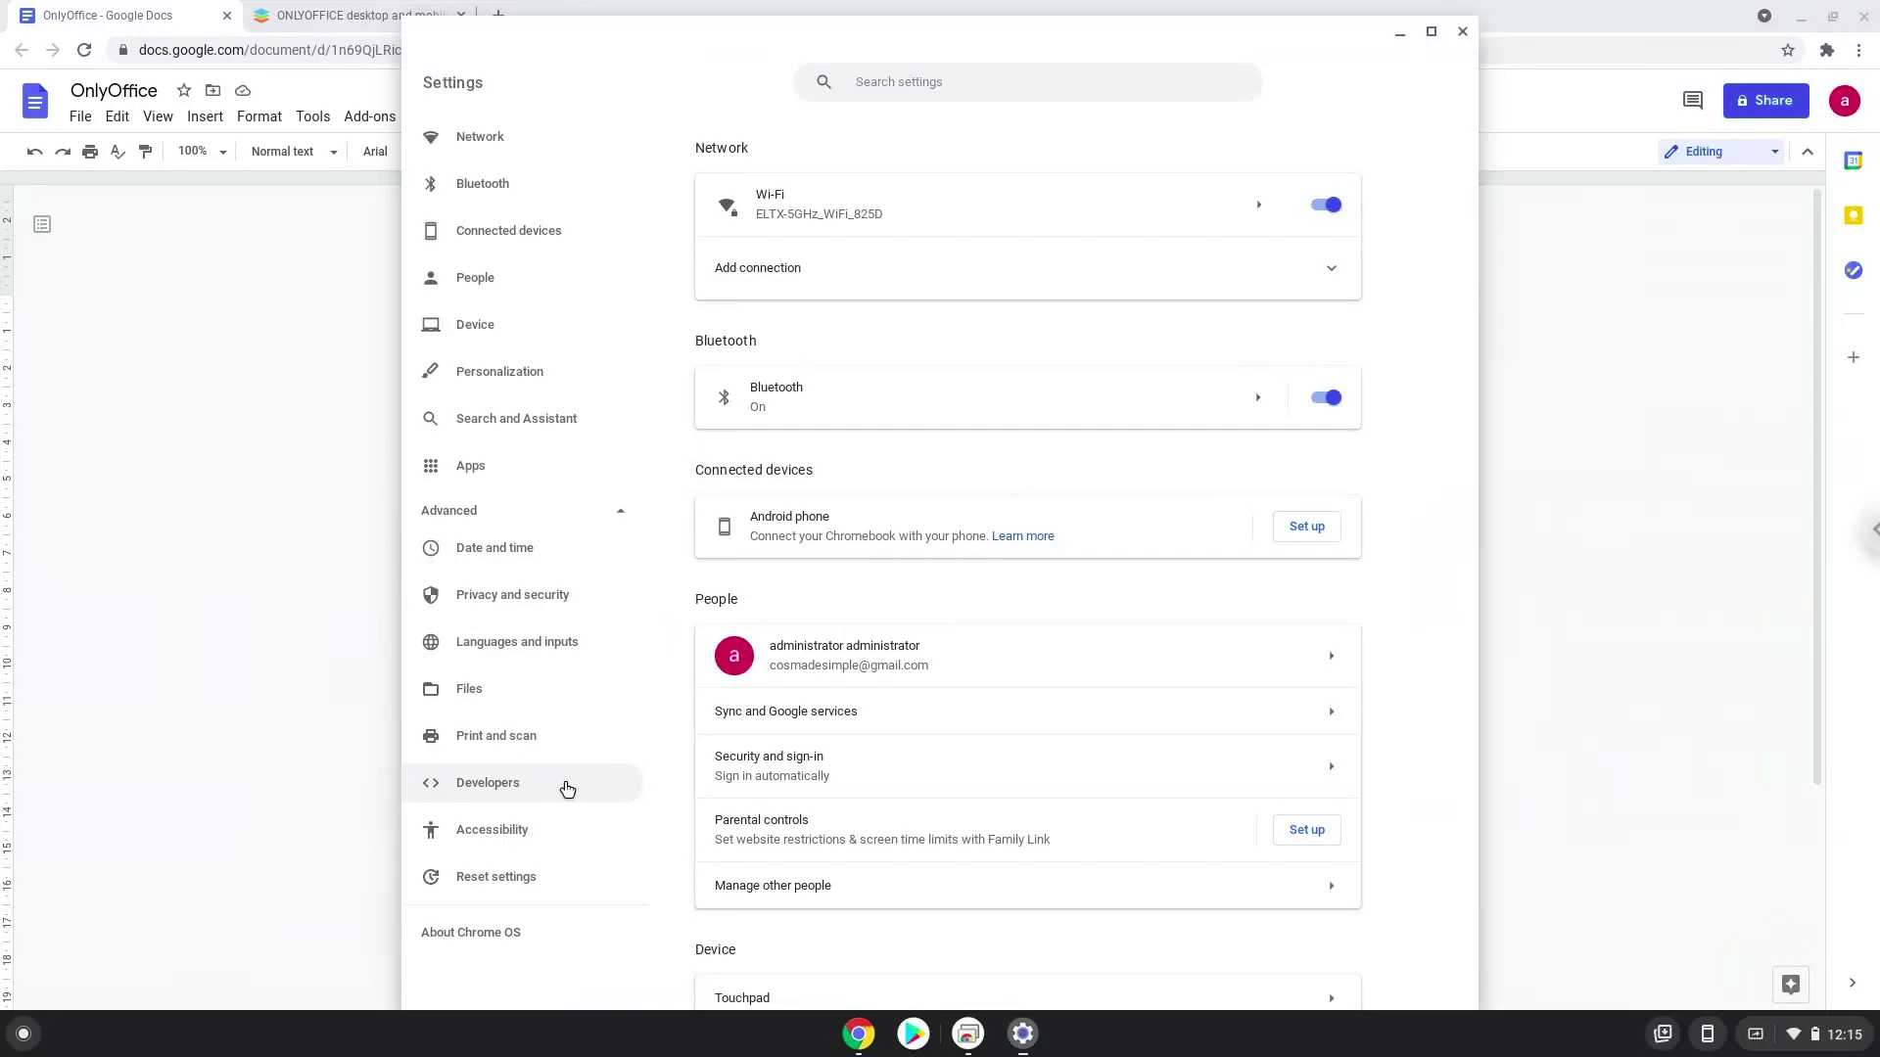
click(567, 788)
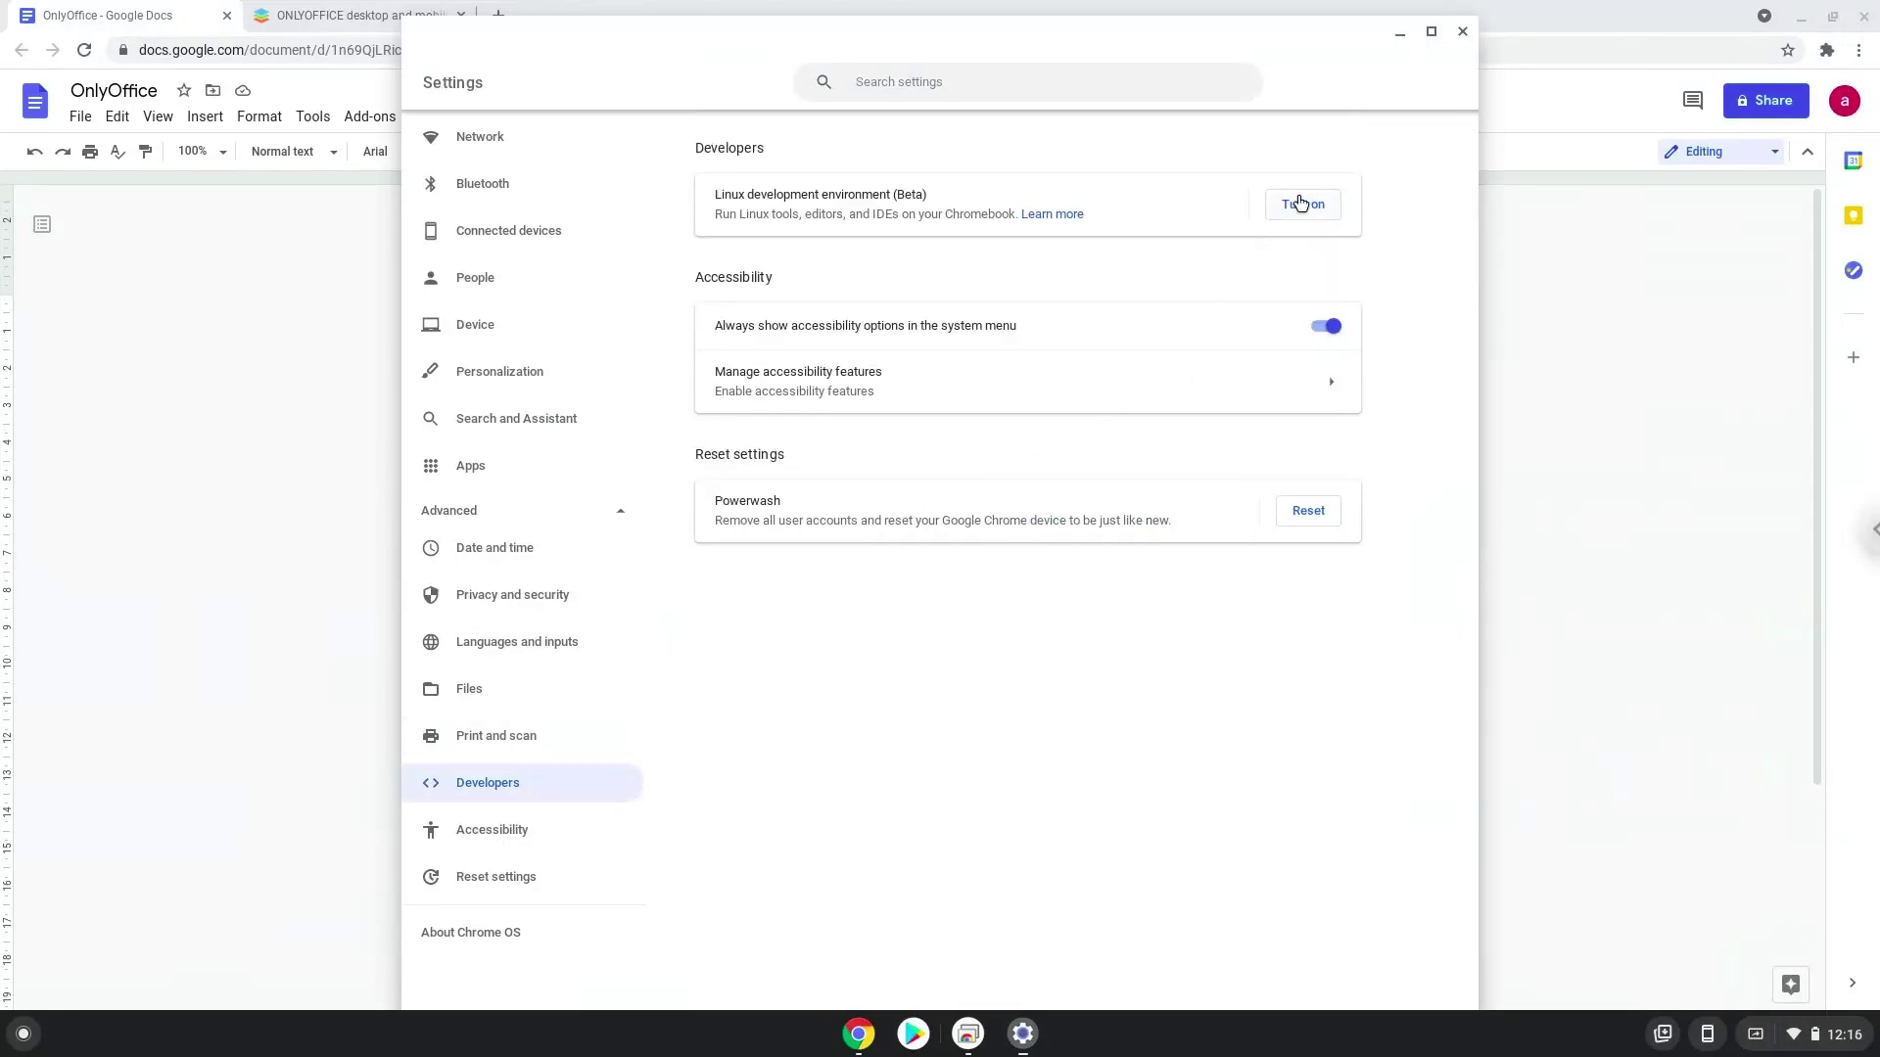
click(1301, 204)
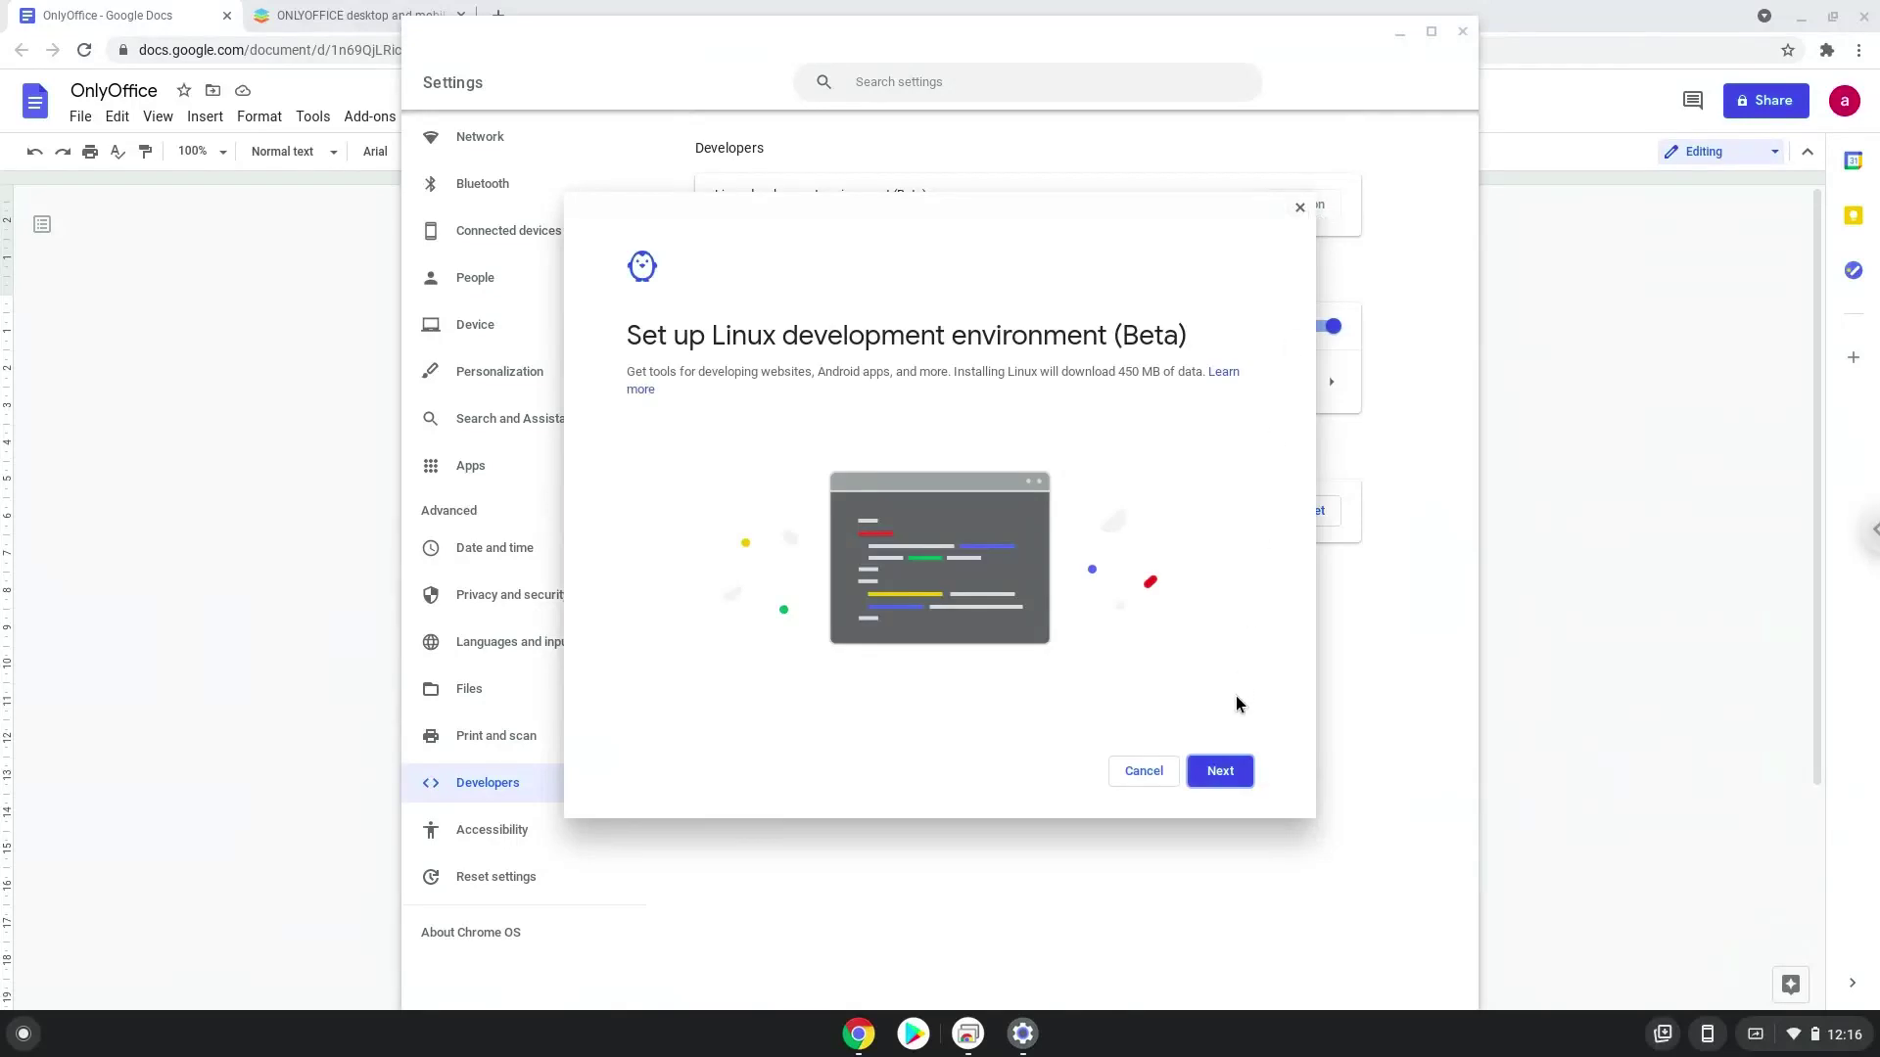
Step: Install the Linux development environment through the setup dialog, then close the terminal it opens
click(1220, 771)
click(1221, 771)
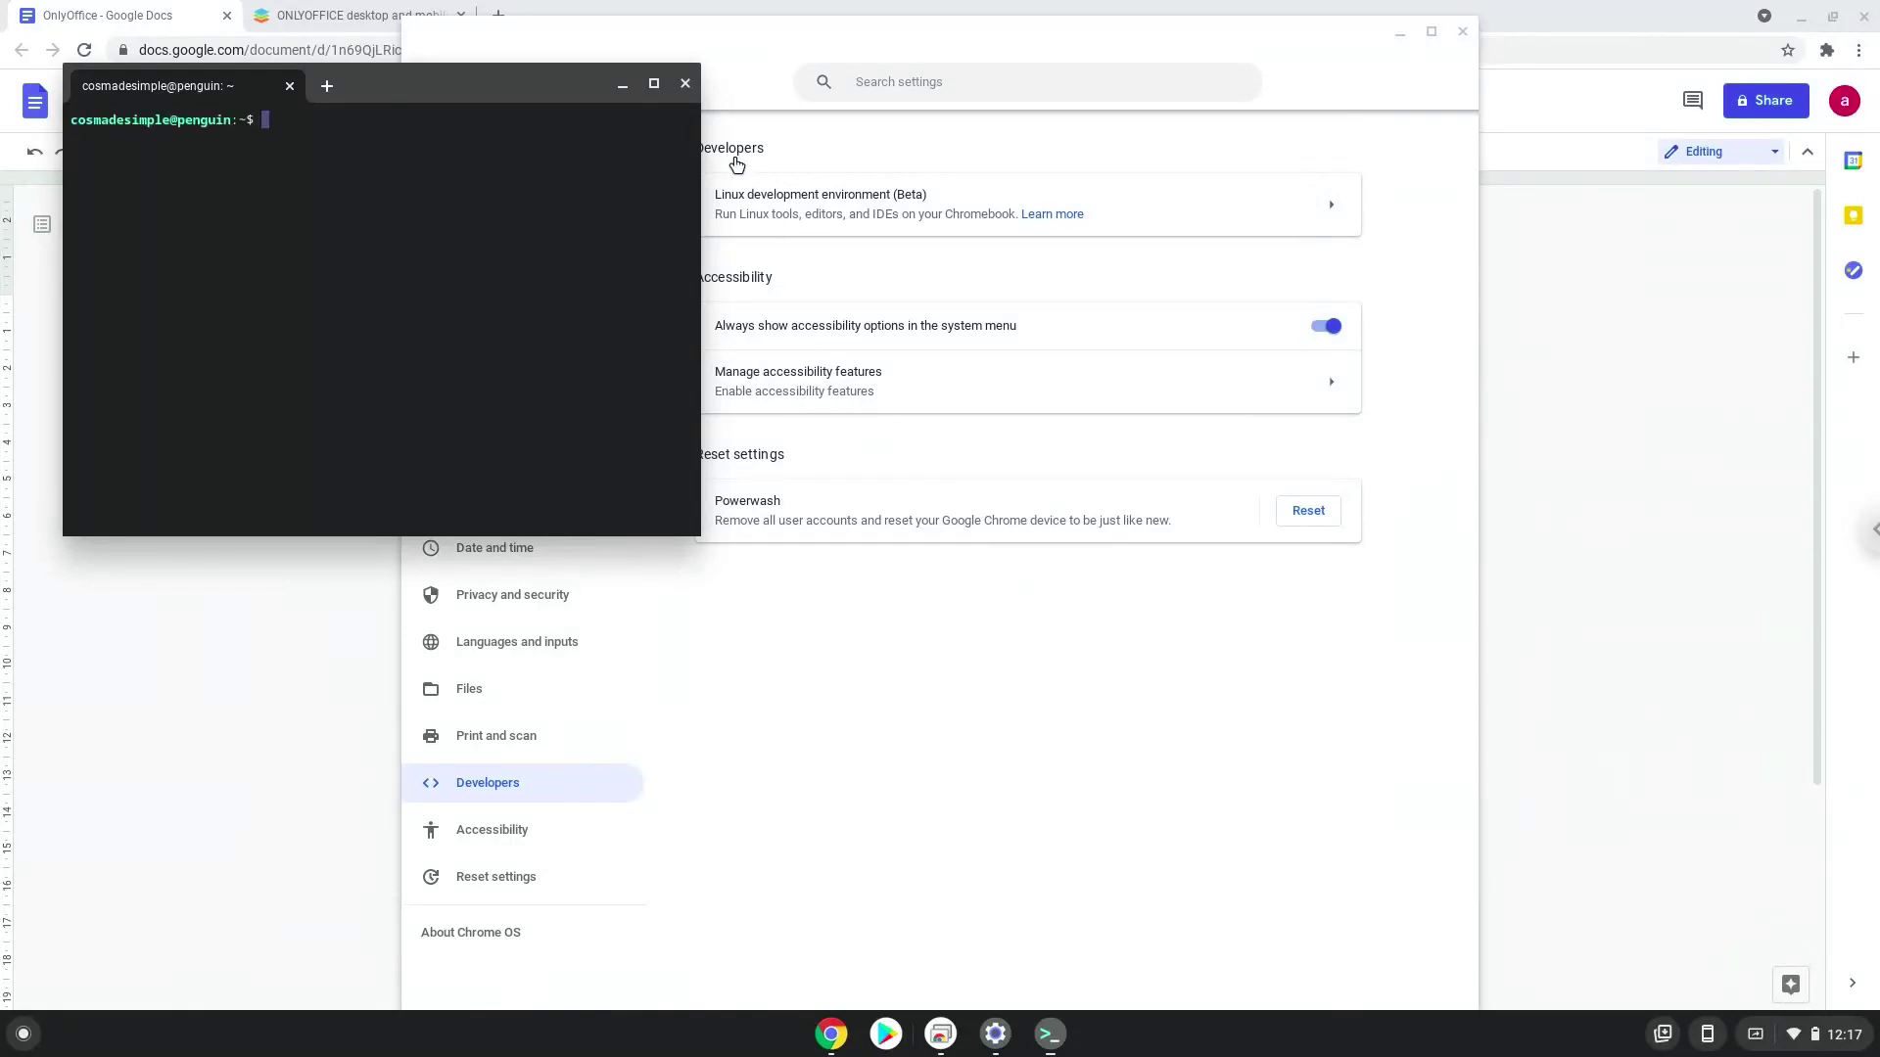
click(688, 85)
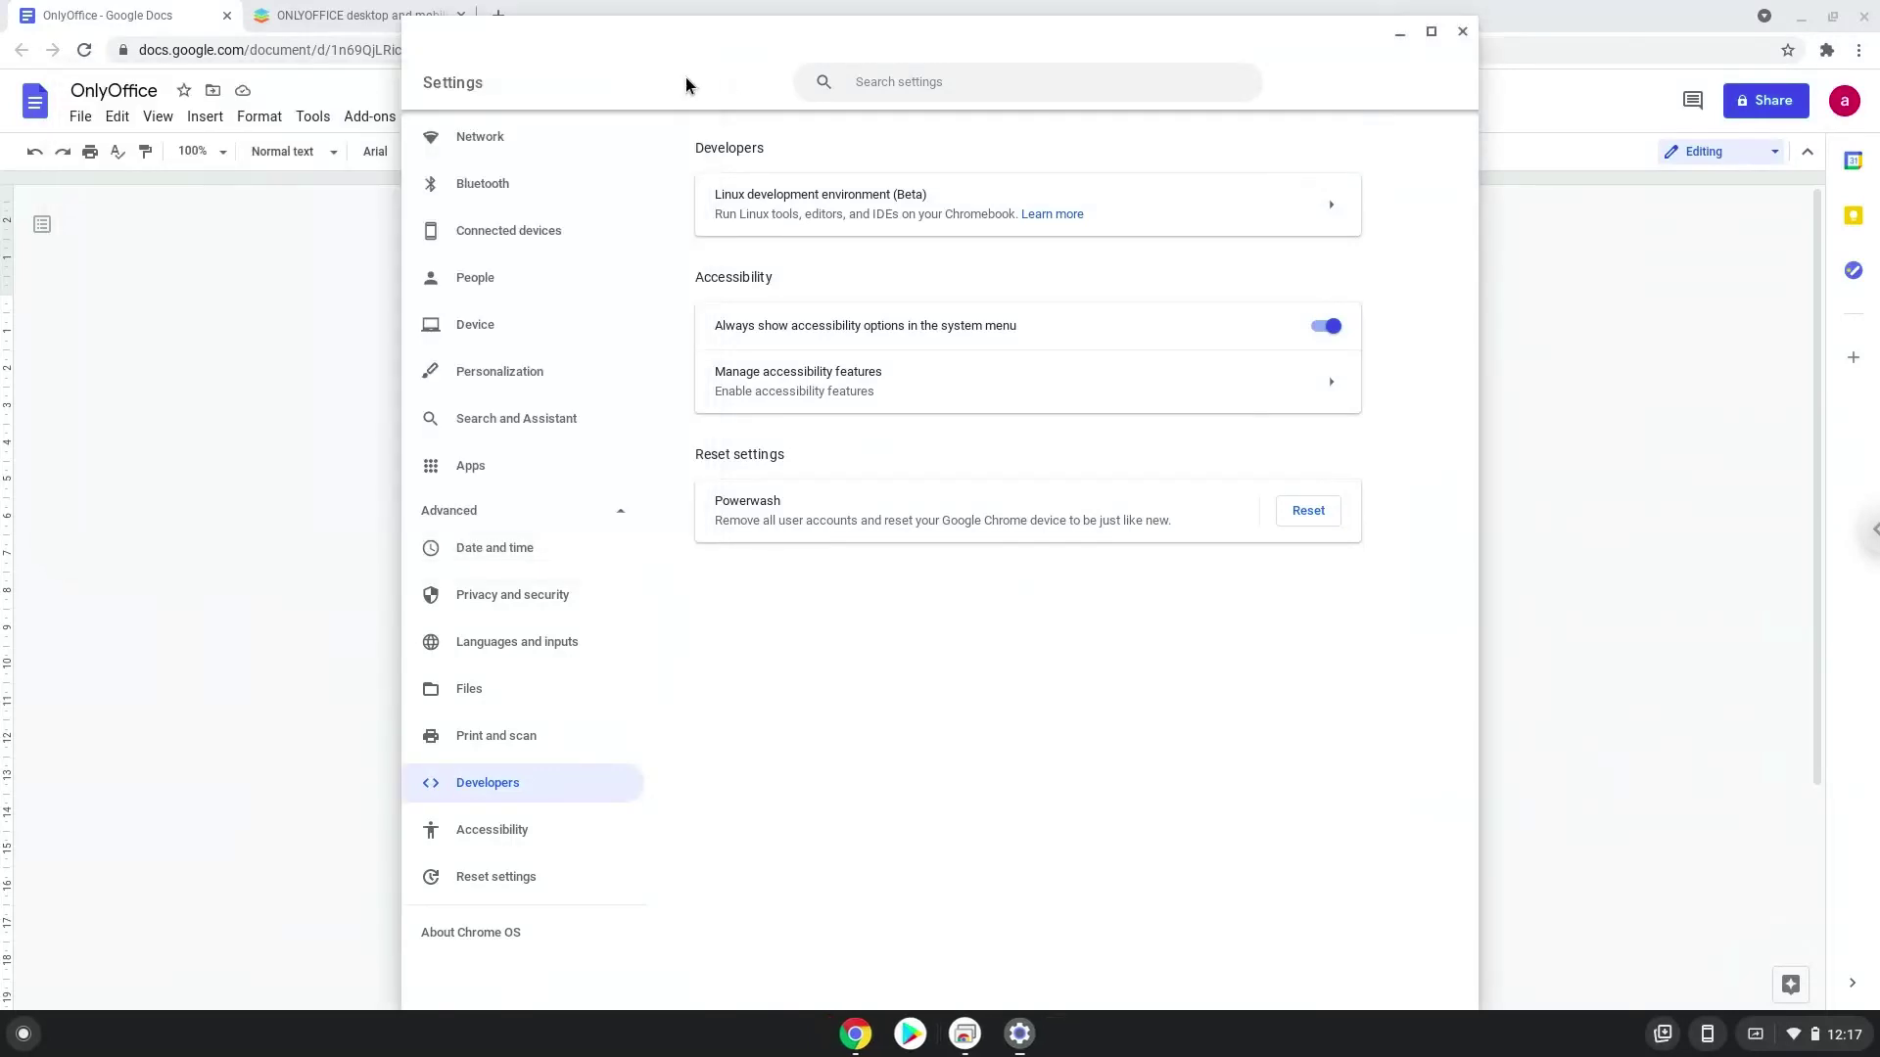
Step: Close Settings, copy the 'sudo apt update' line from the notes, and launch Terminal
click(1465, 32)
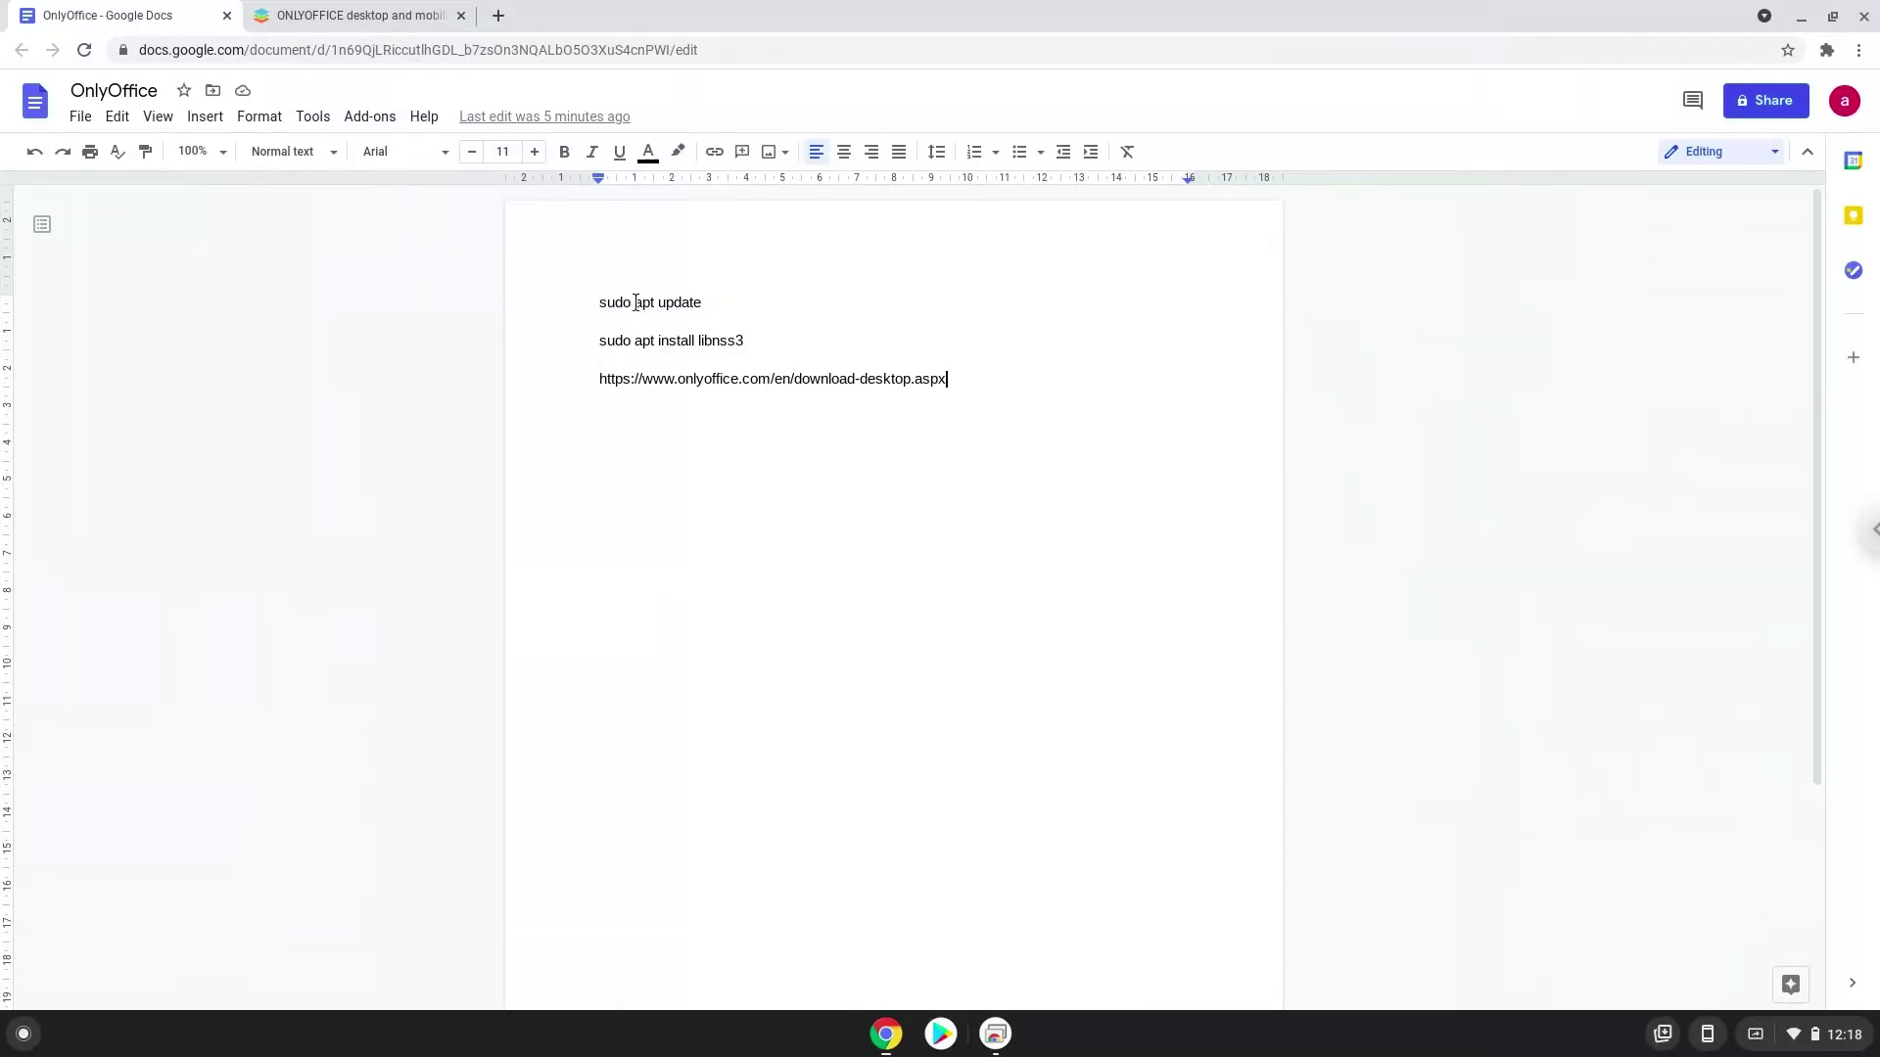
triple_click(635, 304)
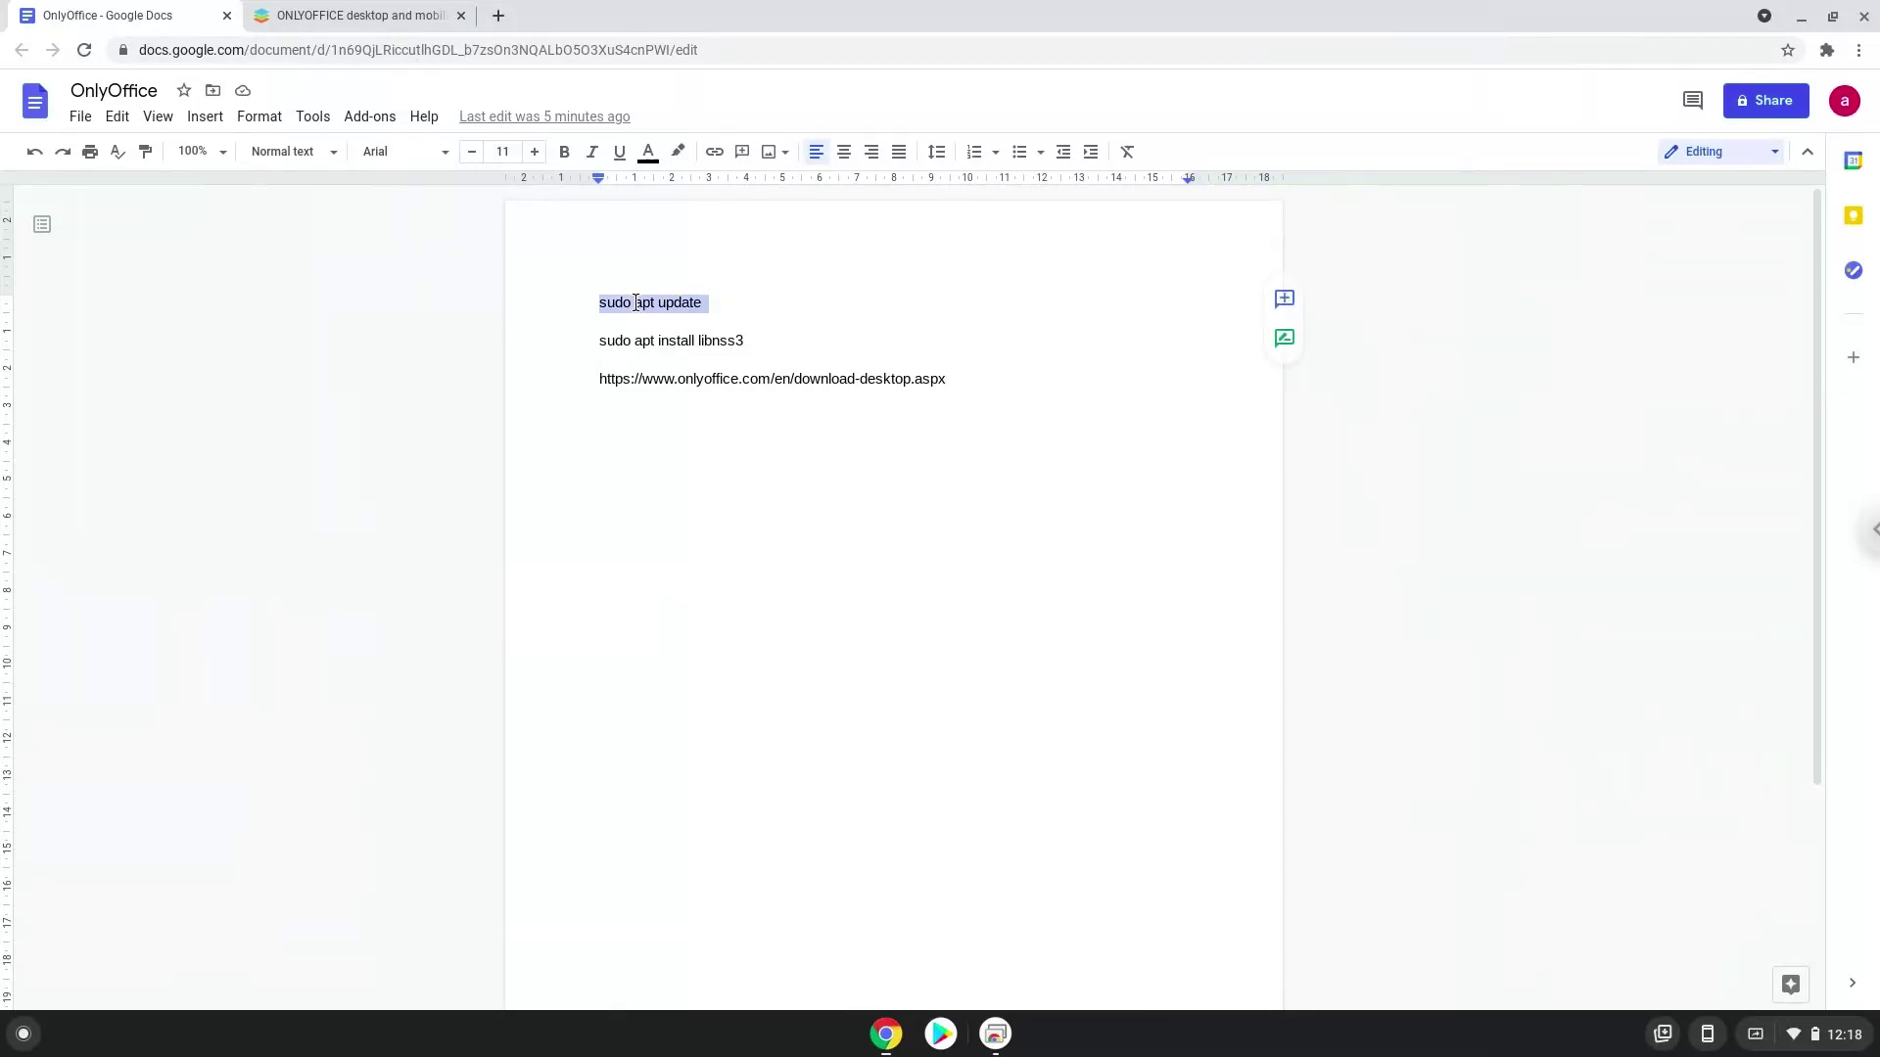
right_click(634, 305)
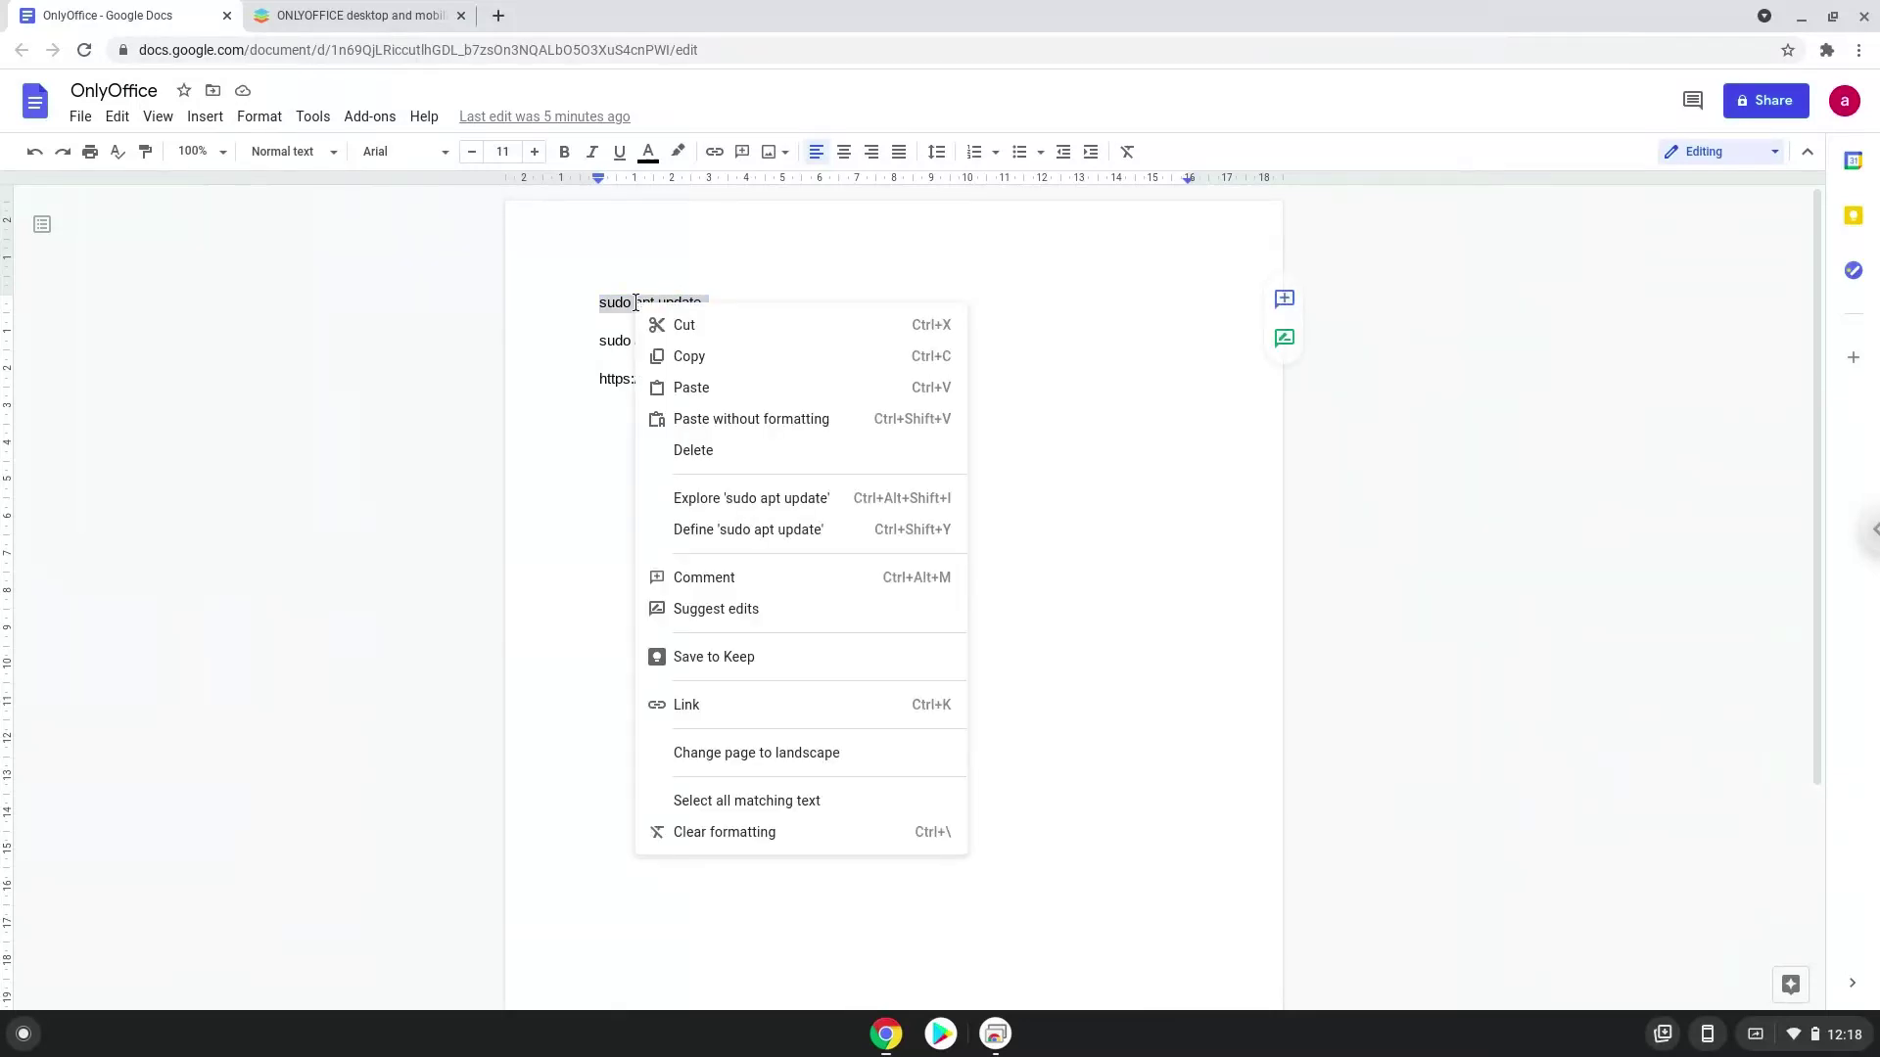
click(687, 357)
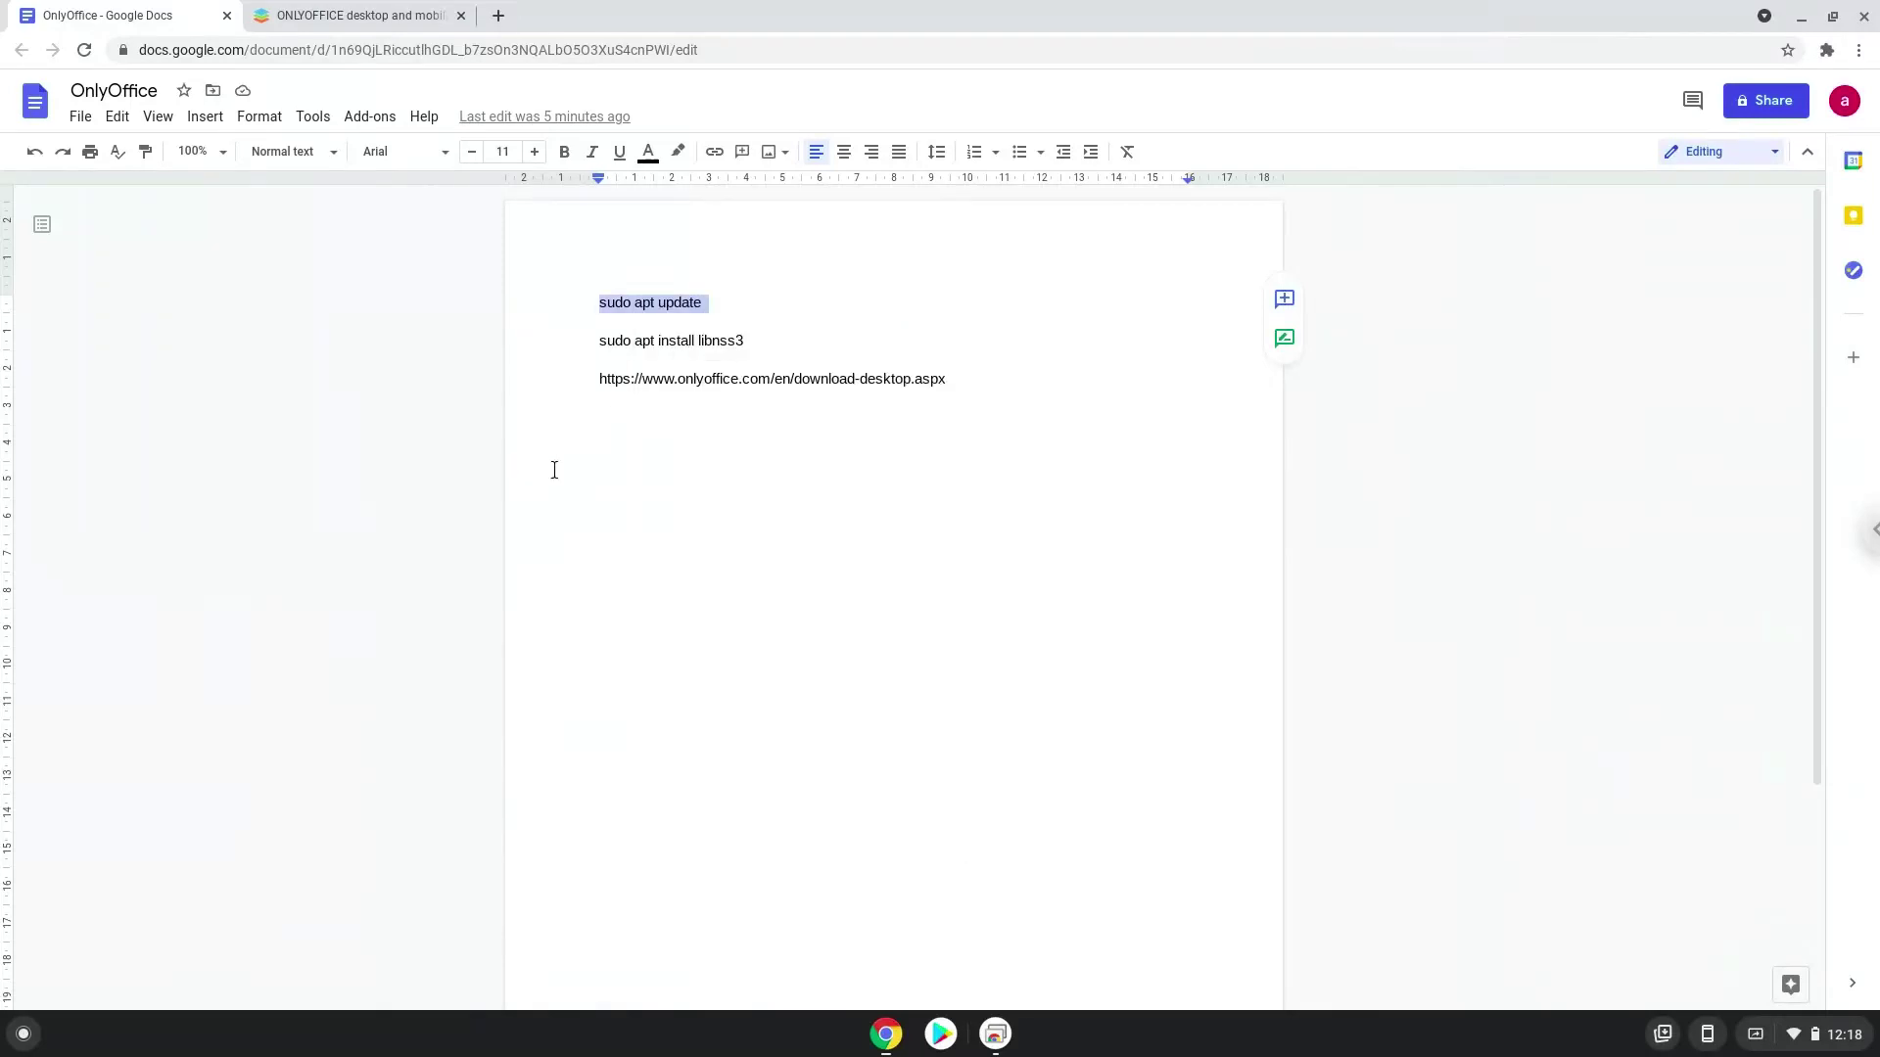
click(27, 1035)
text(ter)
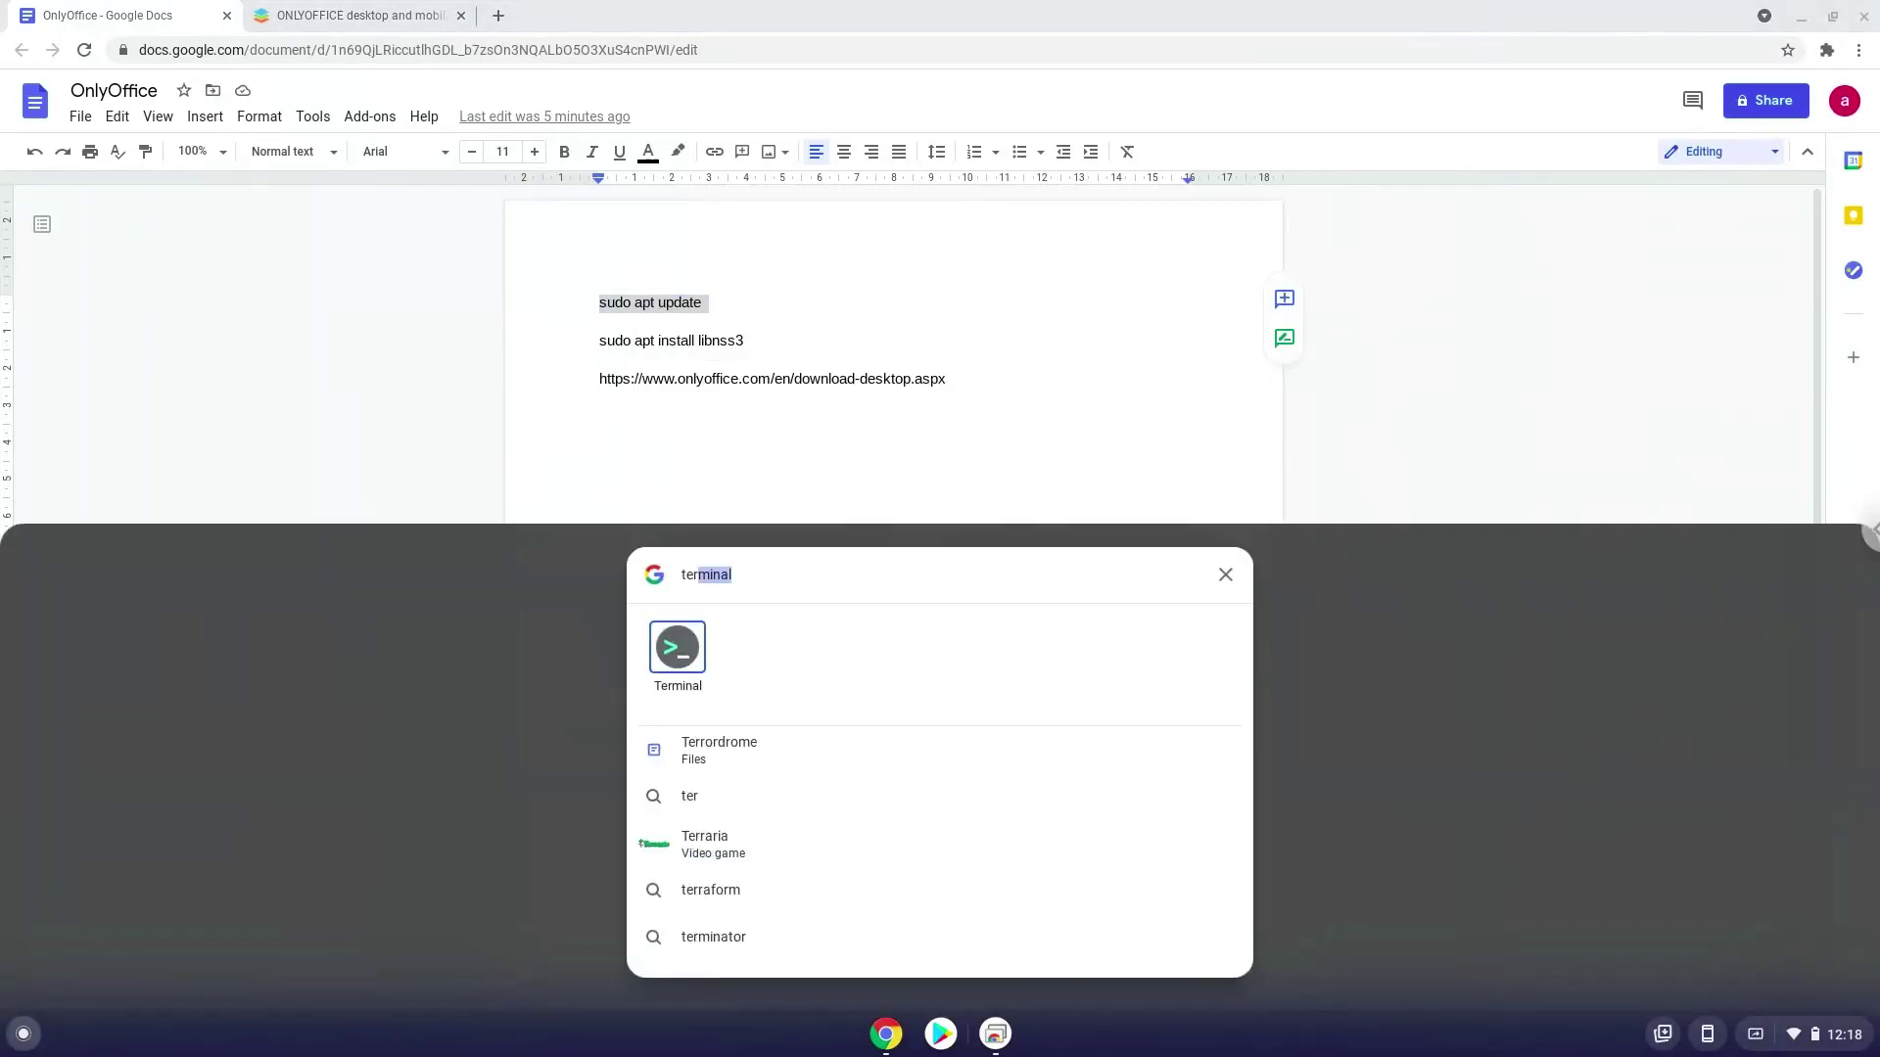
click(675, 639)
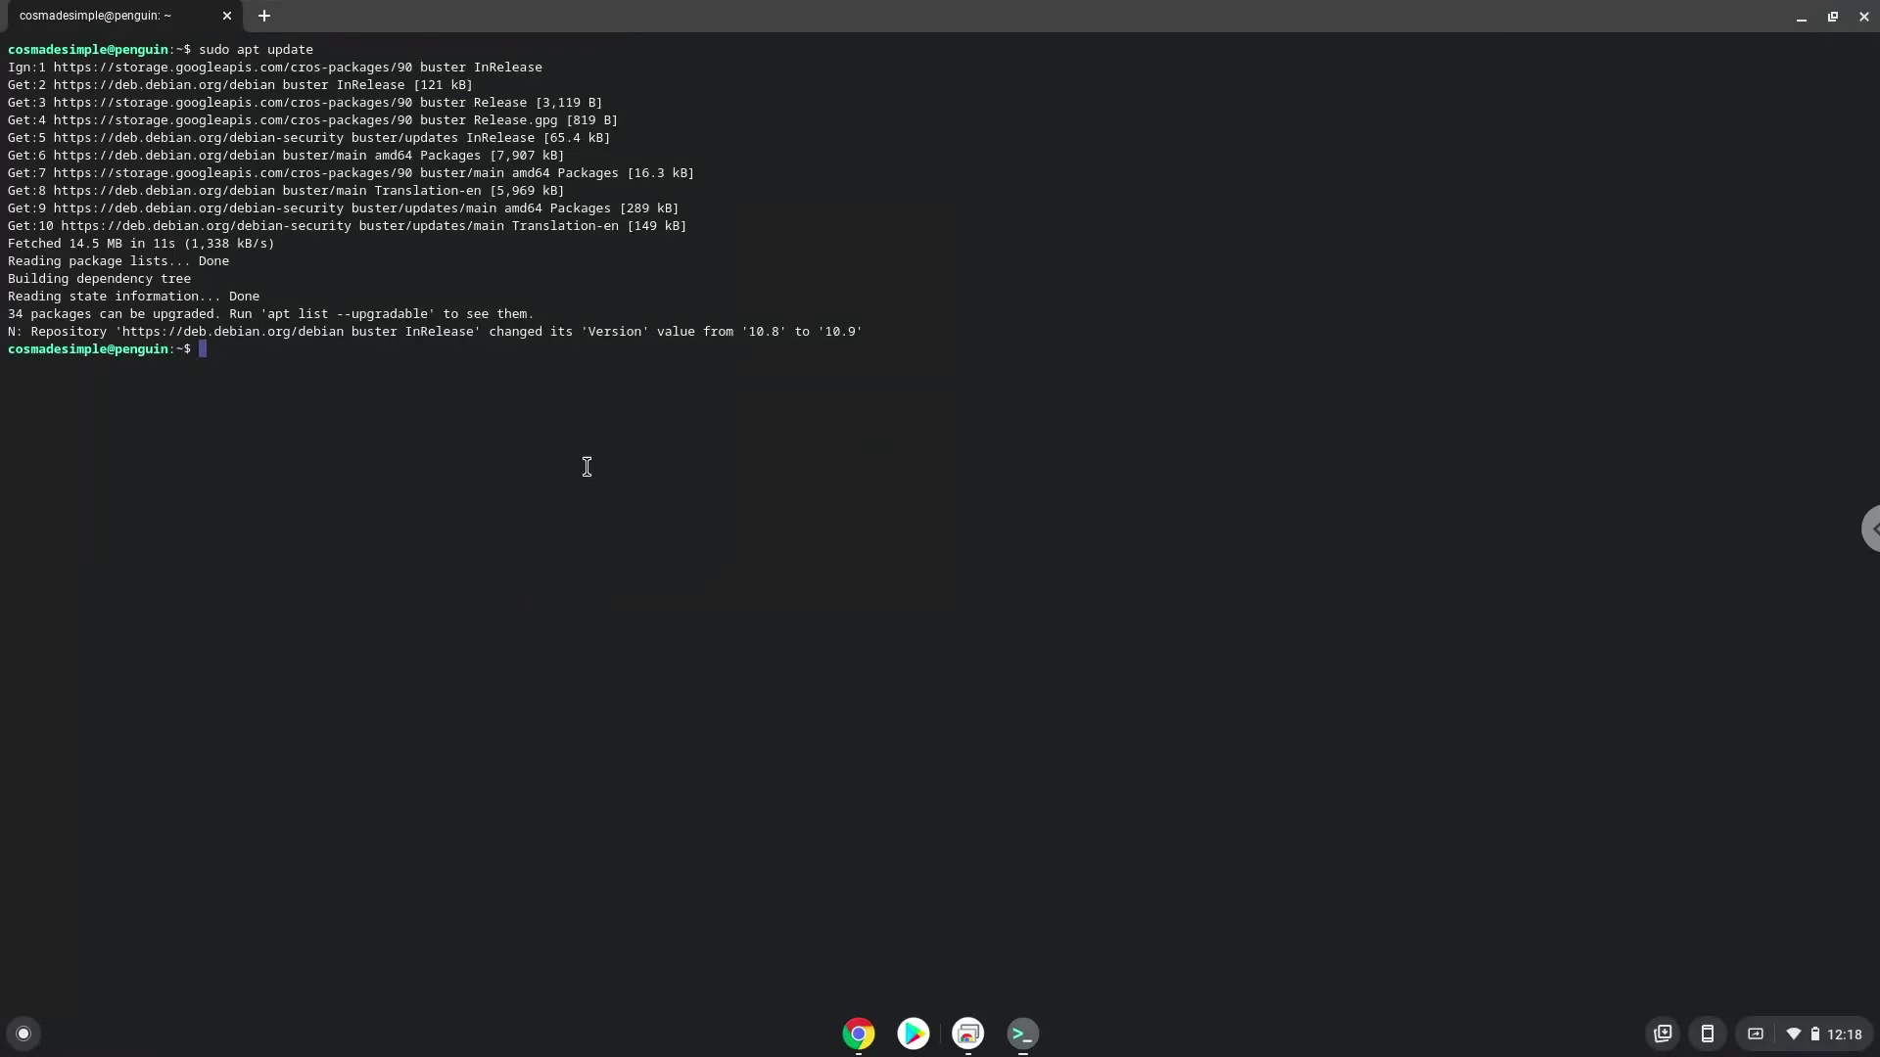
Step: Copy the 'sudo apt install libnss3' line from the notes document
click(859, 1034)
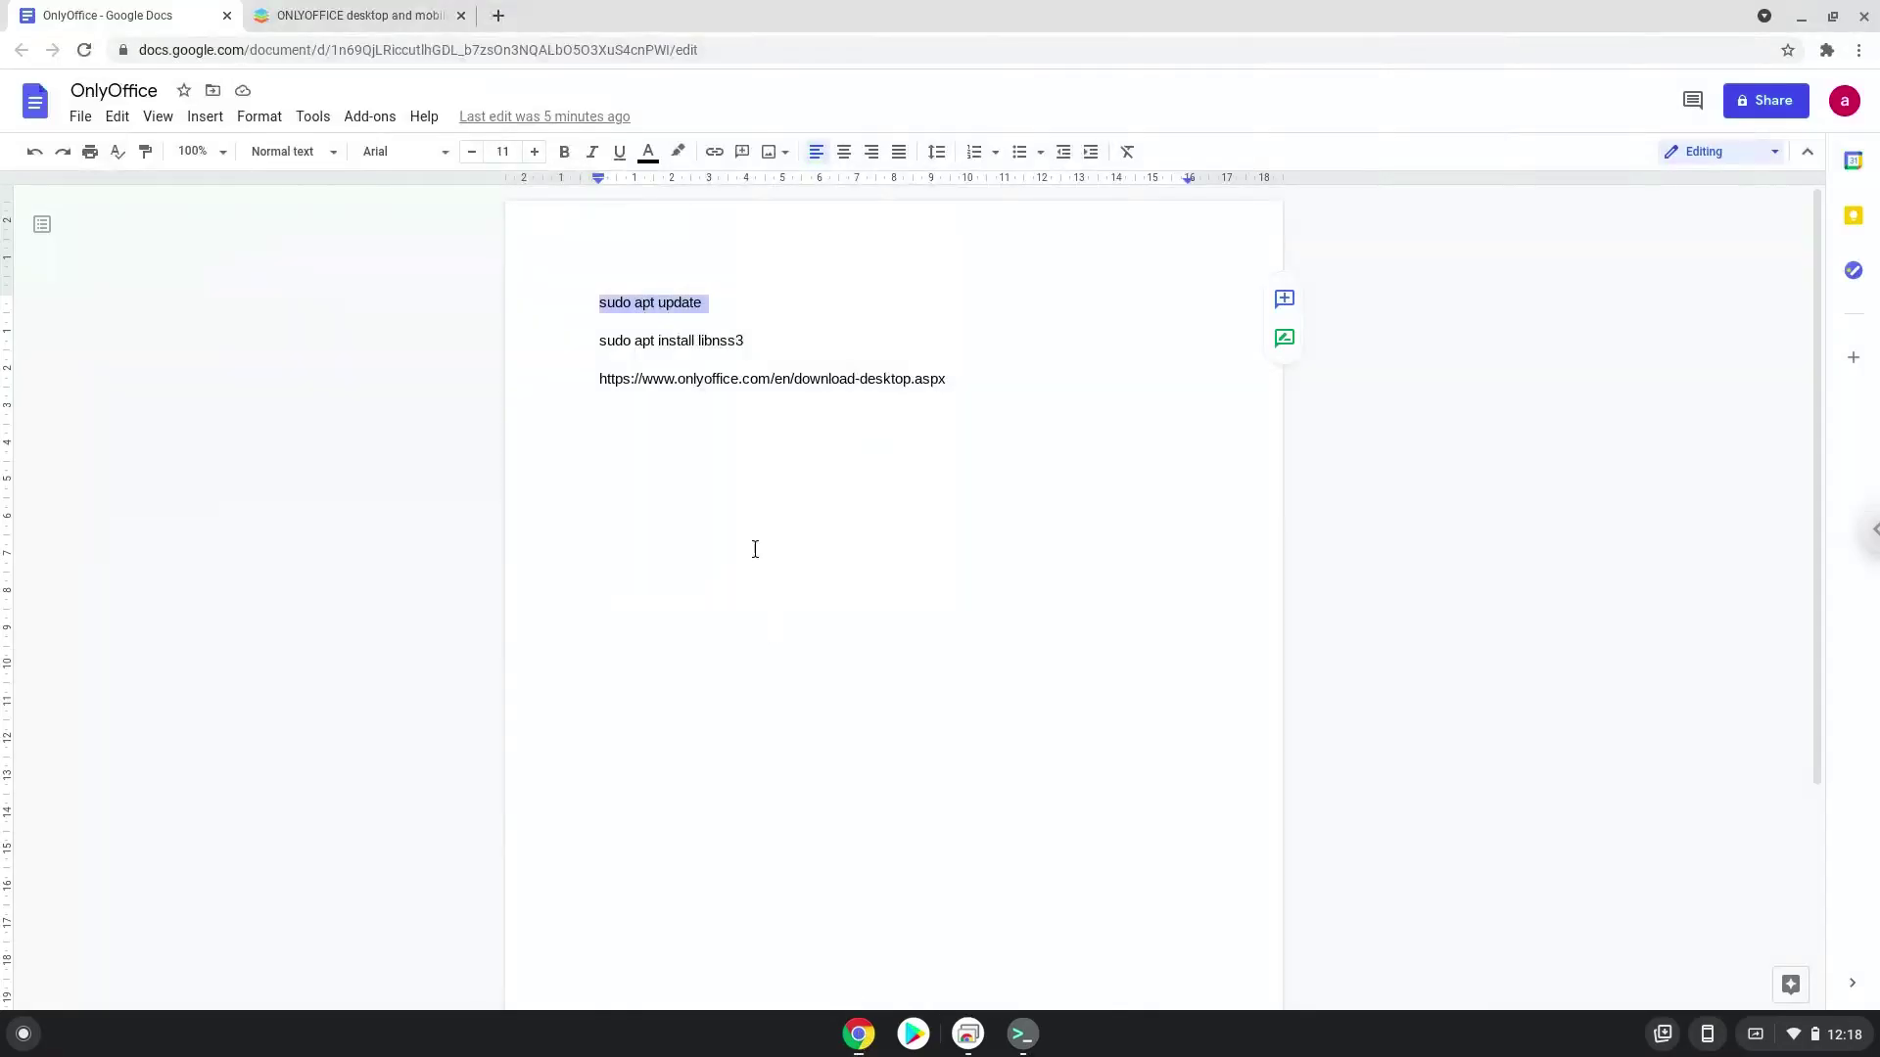
triple_click(666, 341)
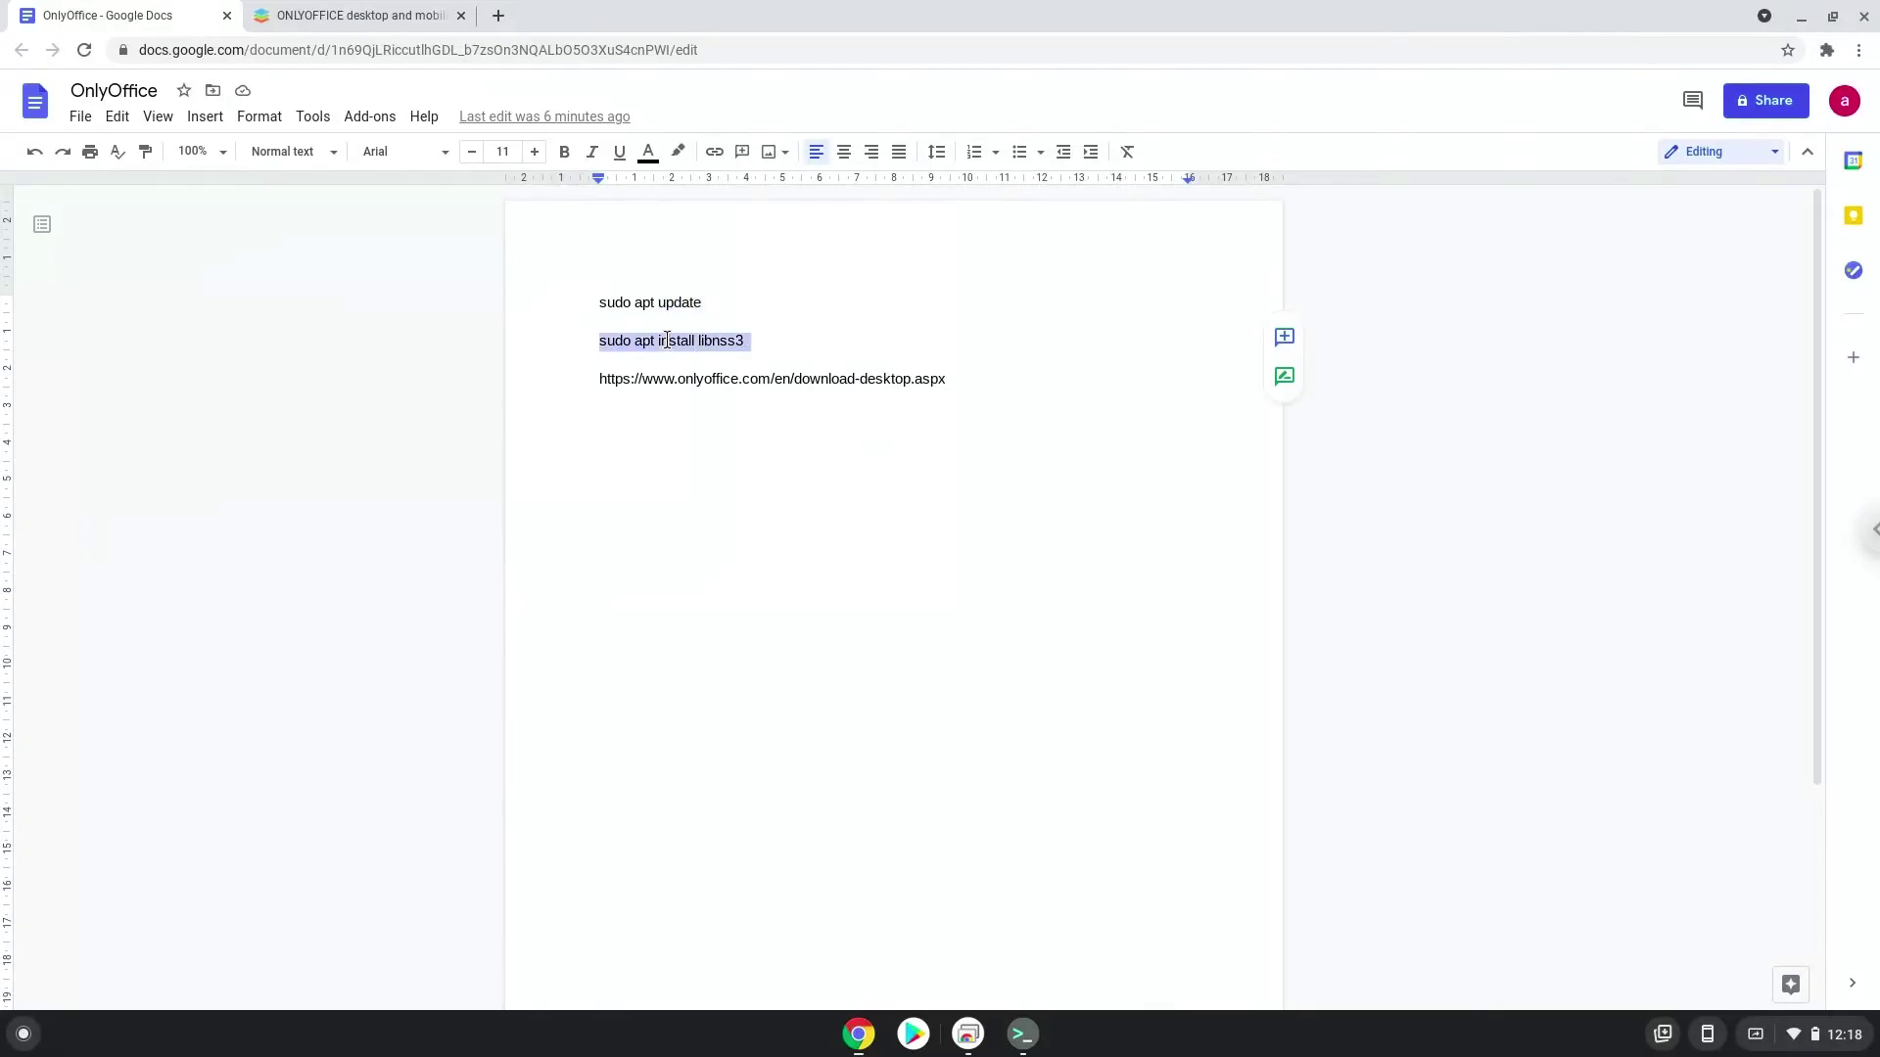
right_click(665, 340)
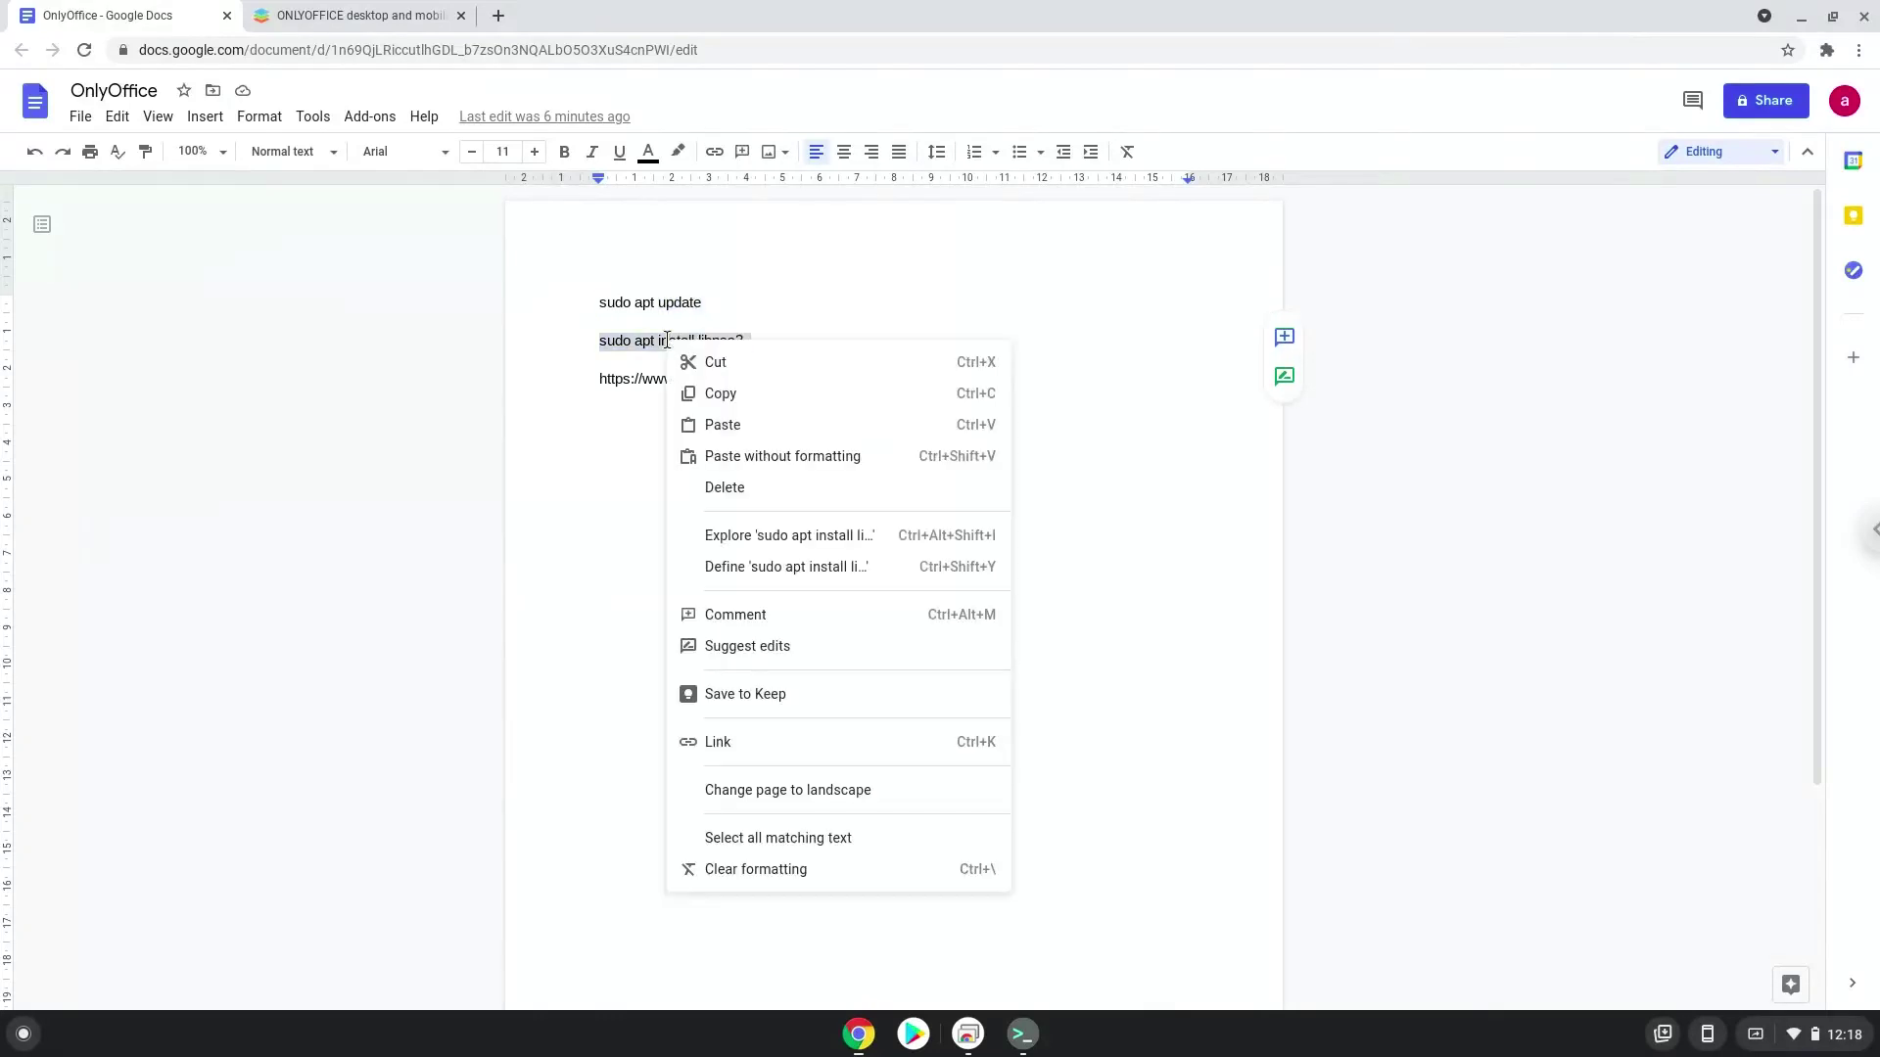
click(721, 393)
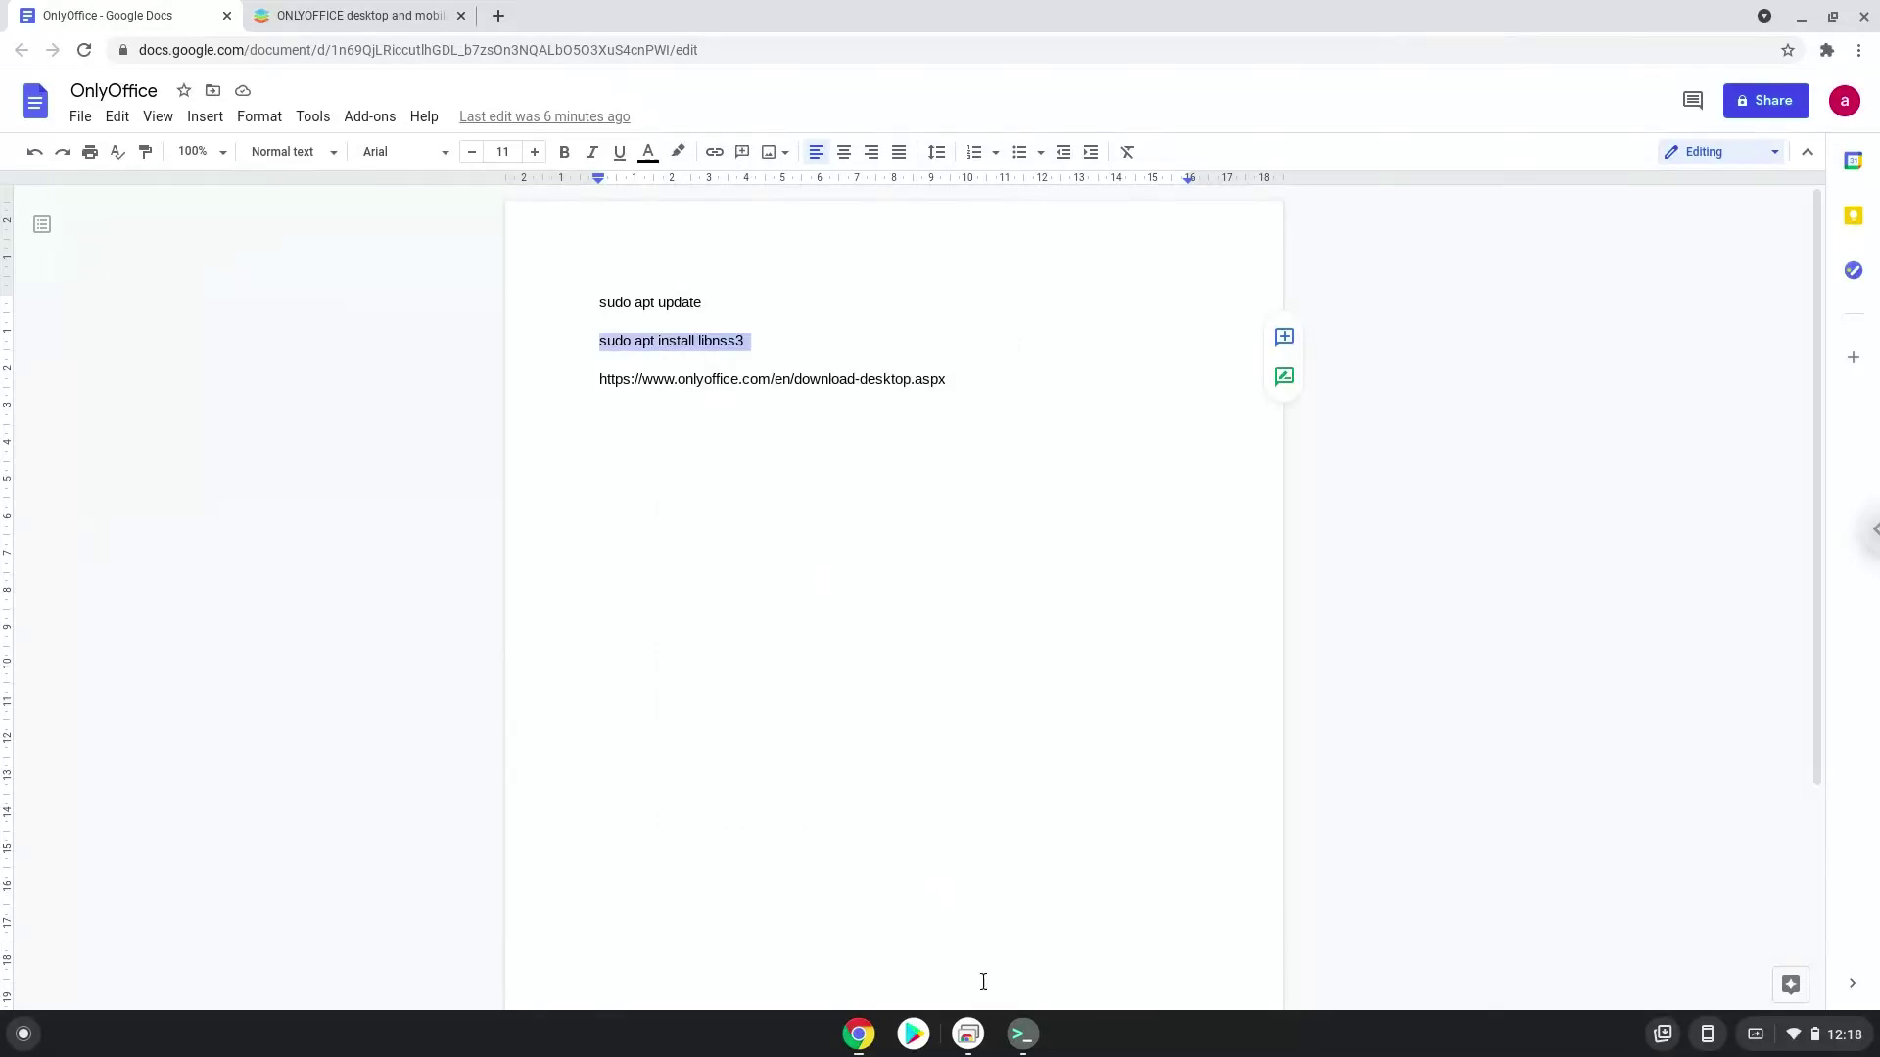
Step: Run the libnss3 install in Terminal, confirm installing libnspr4 too, then close Terminal
click(1022, 1035)
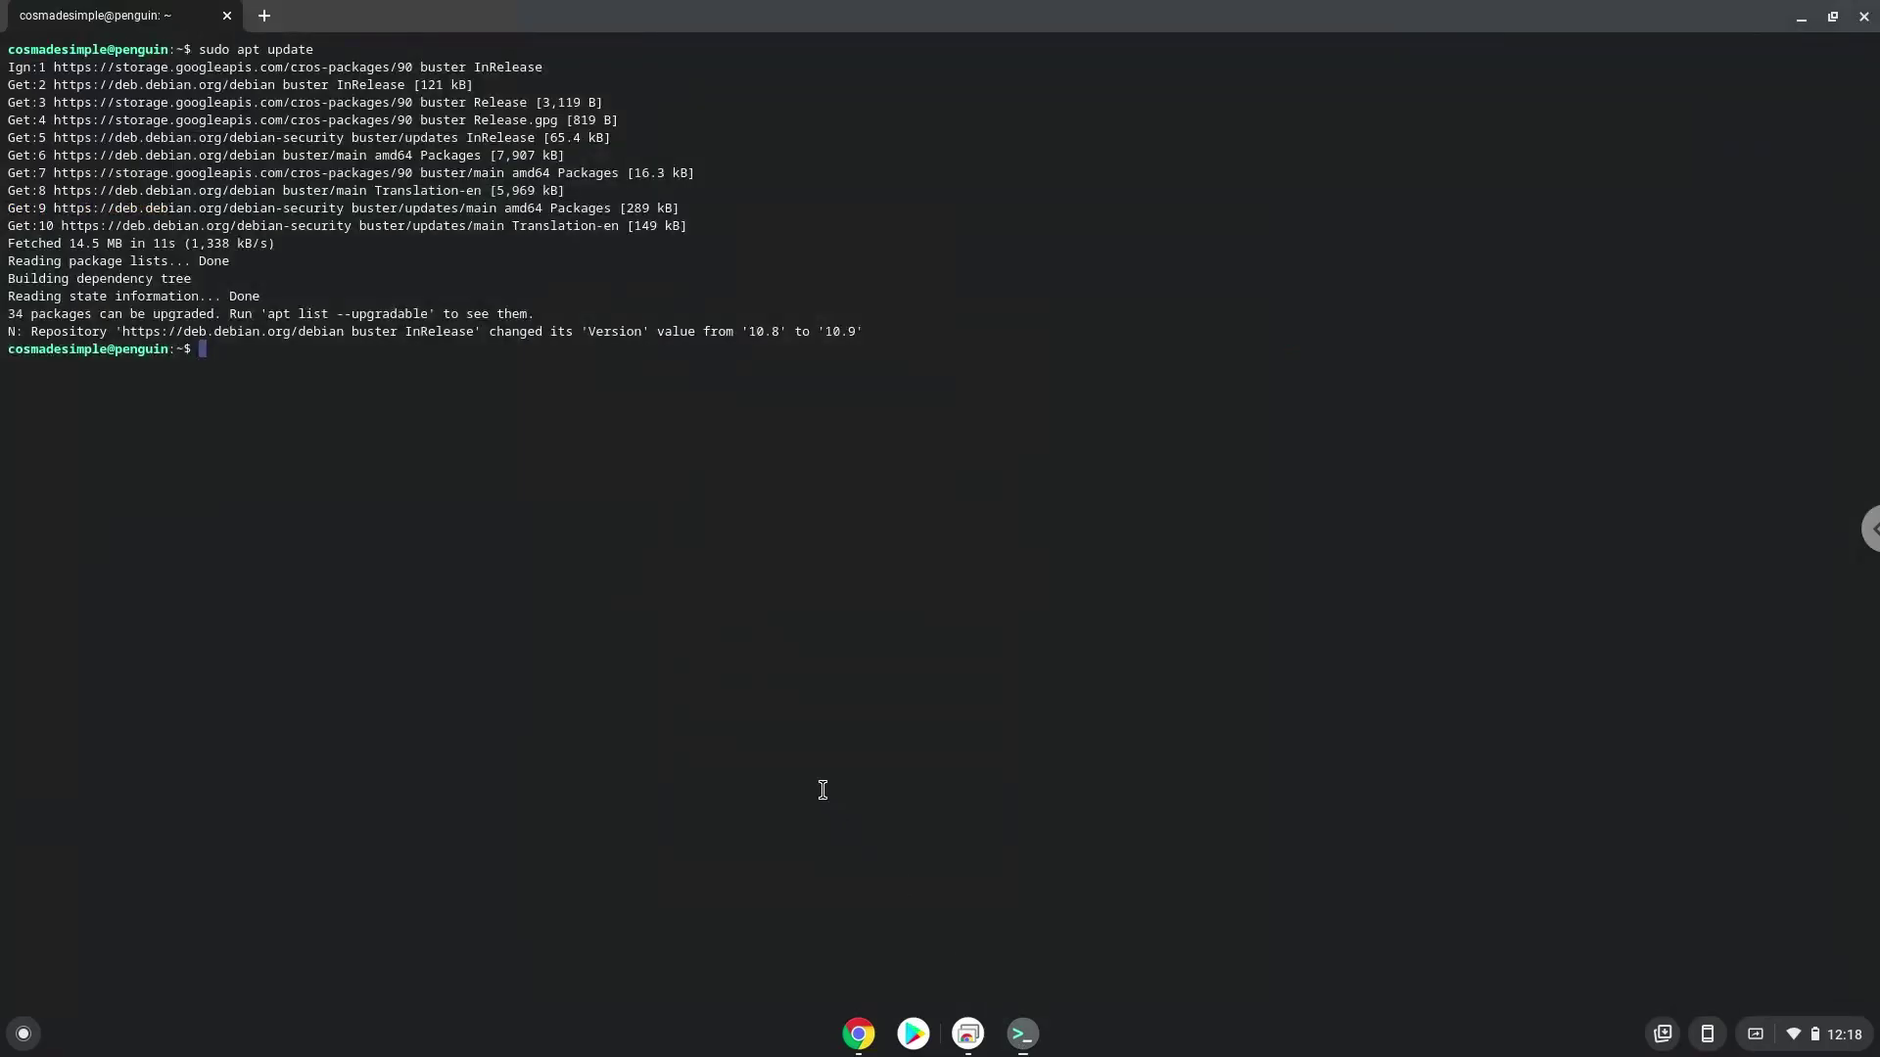
key(ctrl+shift+v)
key(Return)
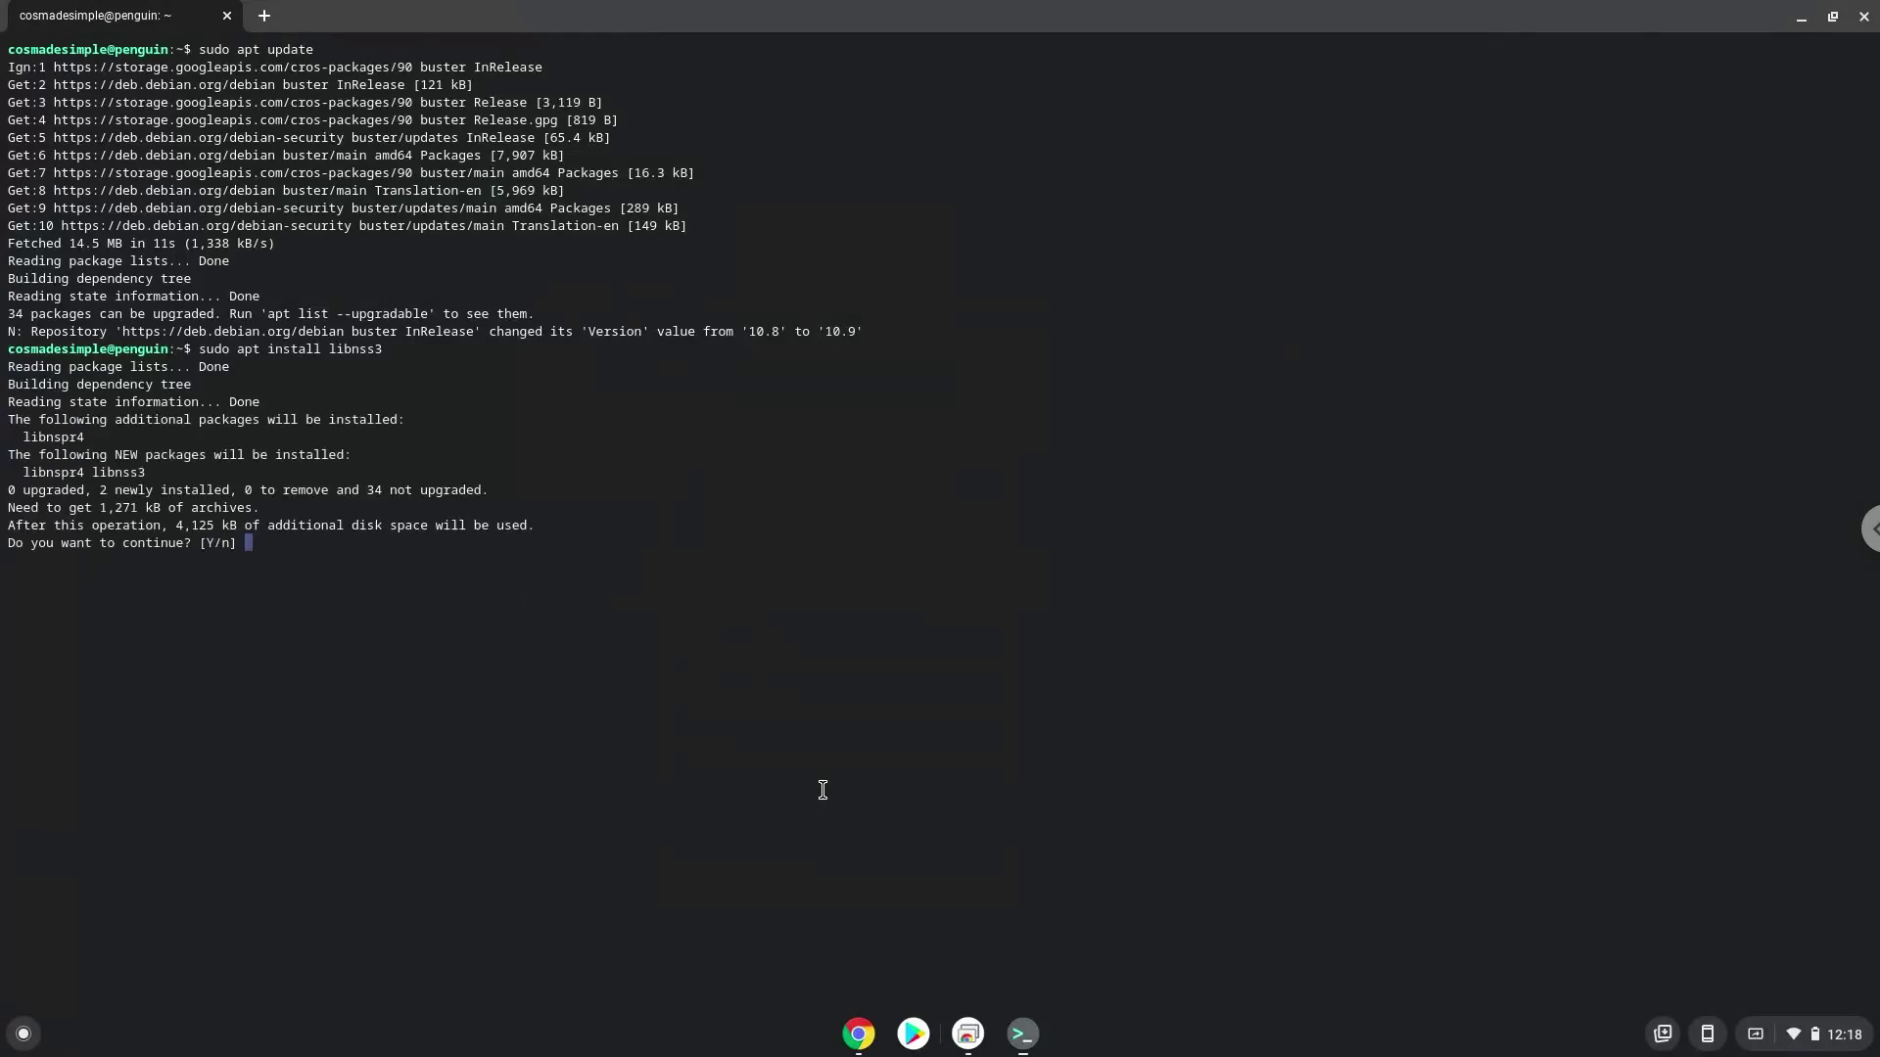
key(Return)
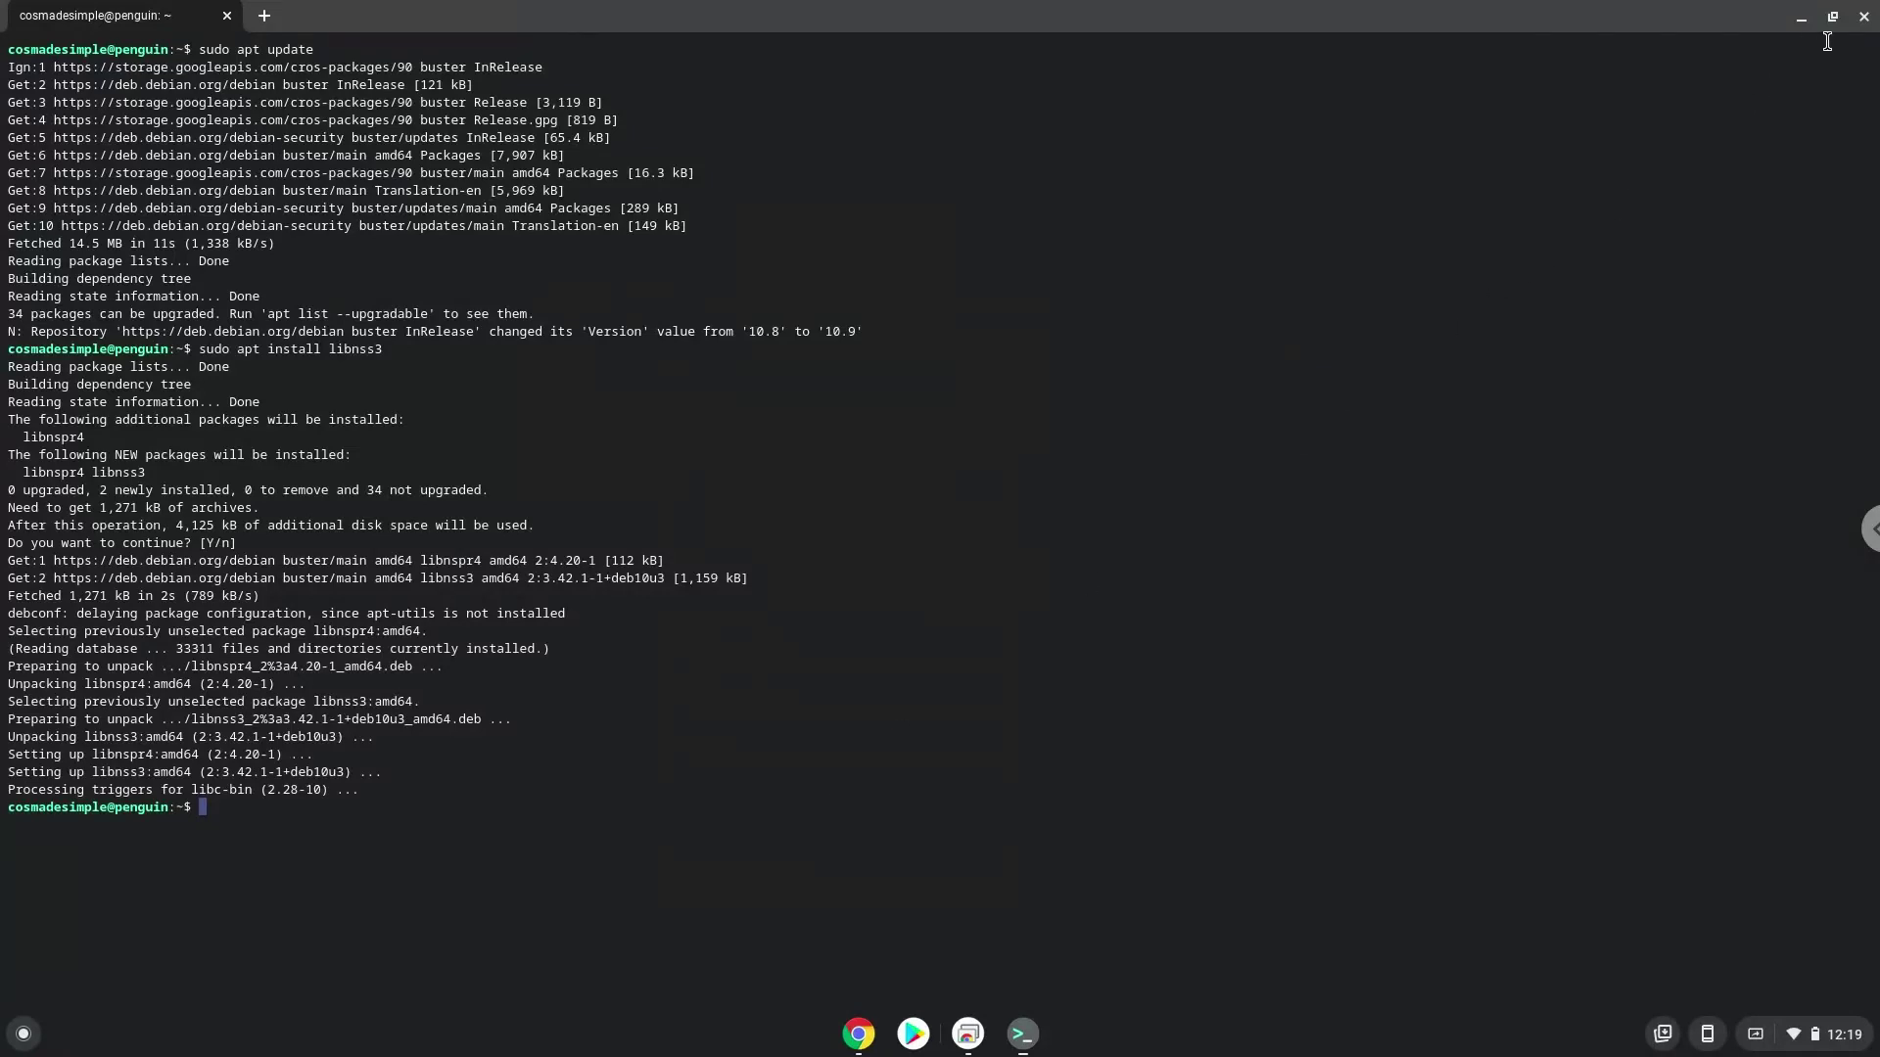
click(1864, 16)
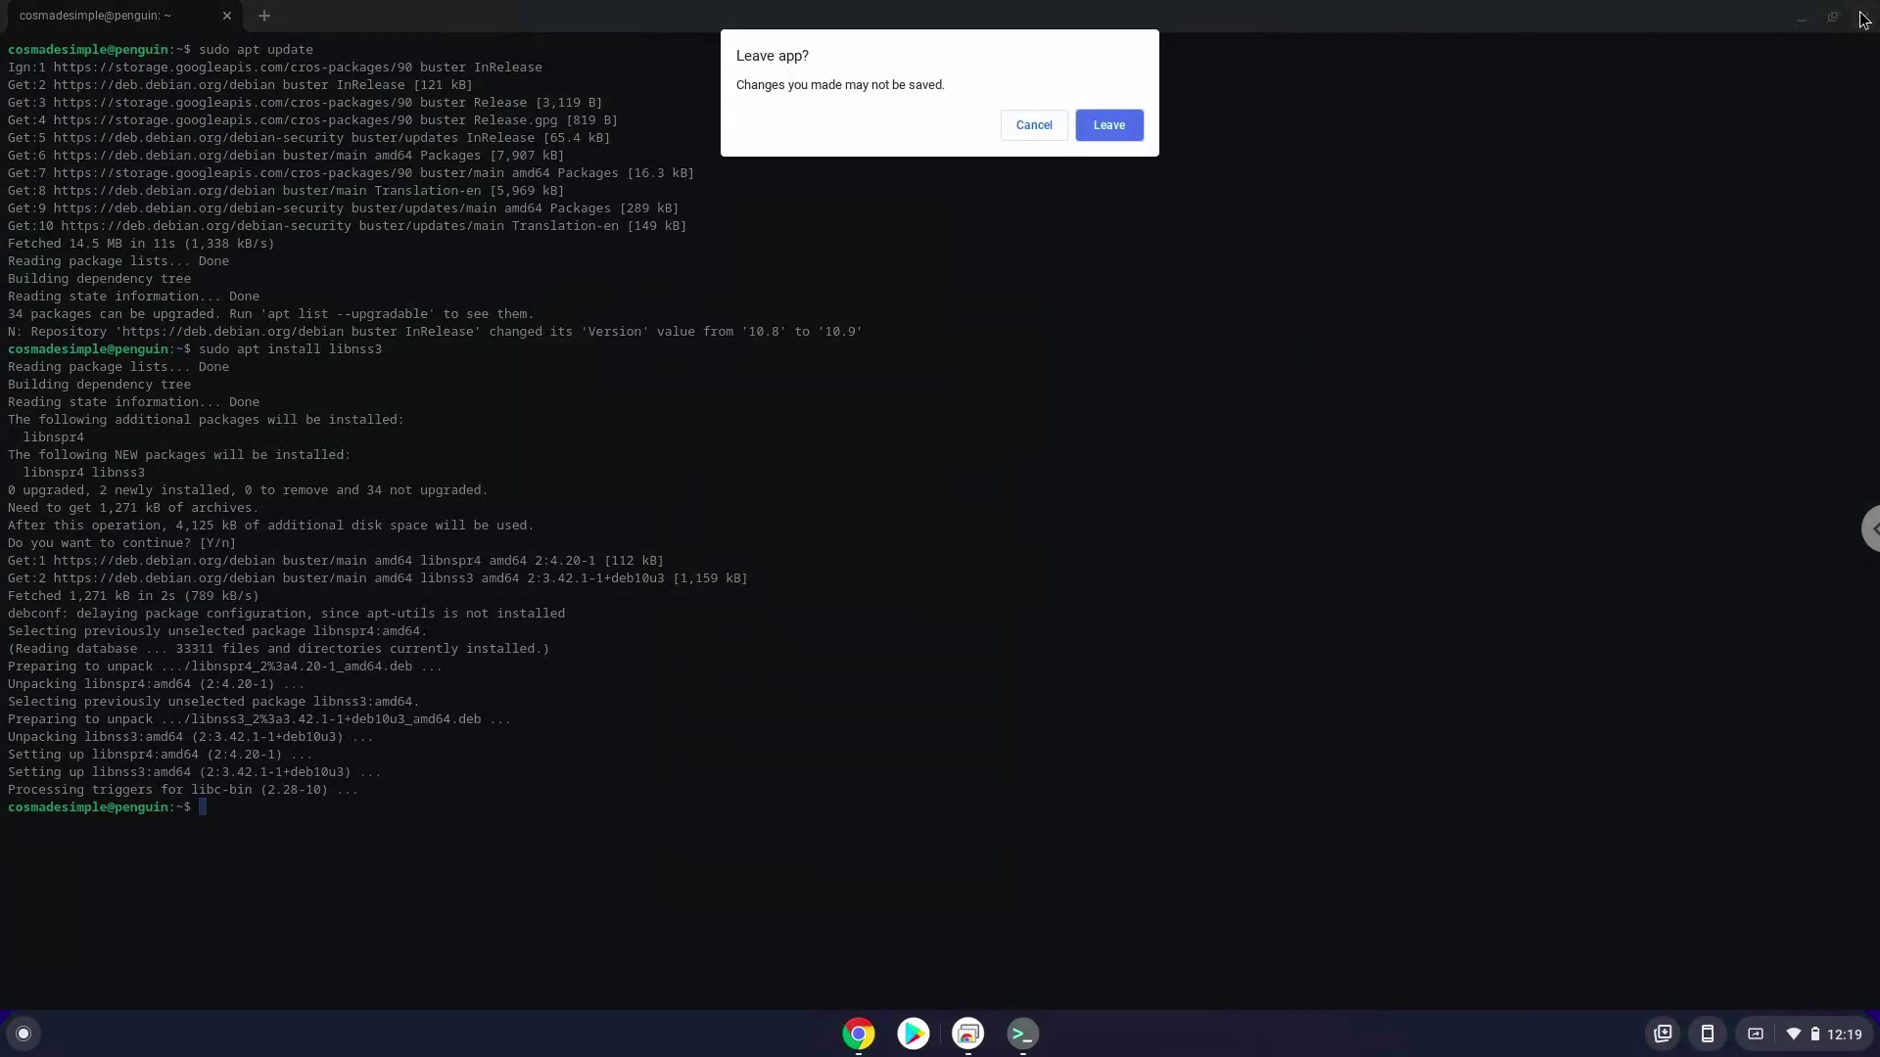
click(1117, 124)
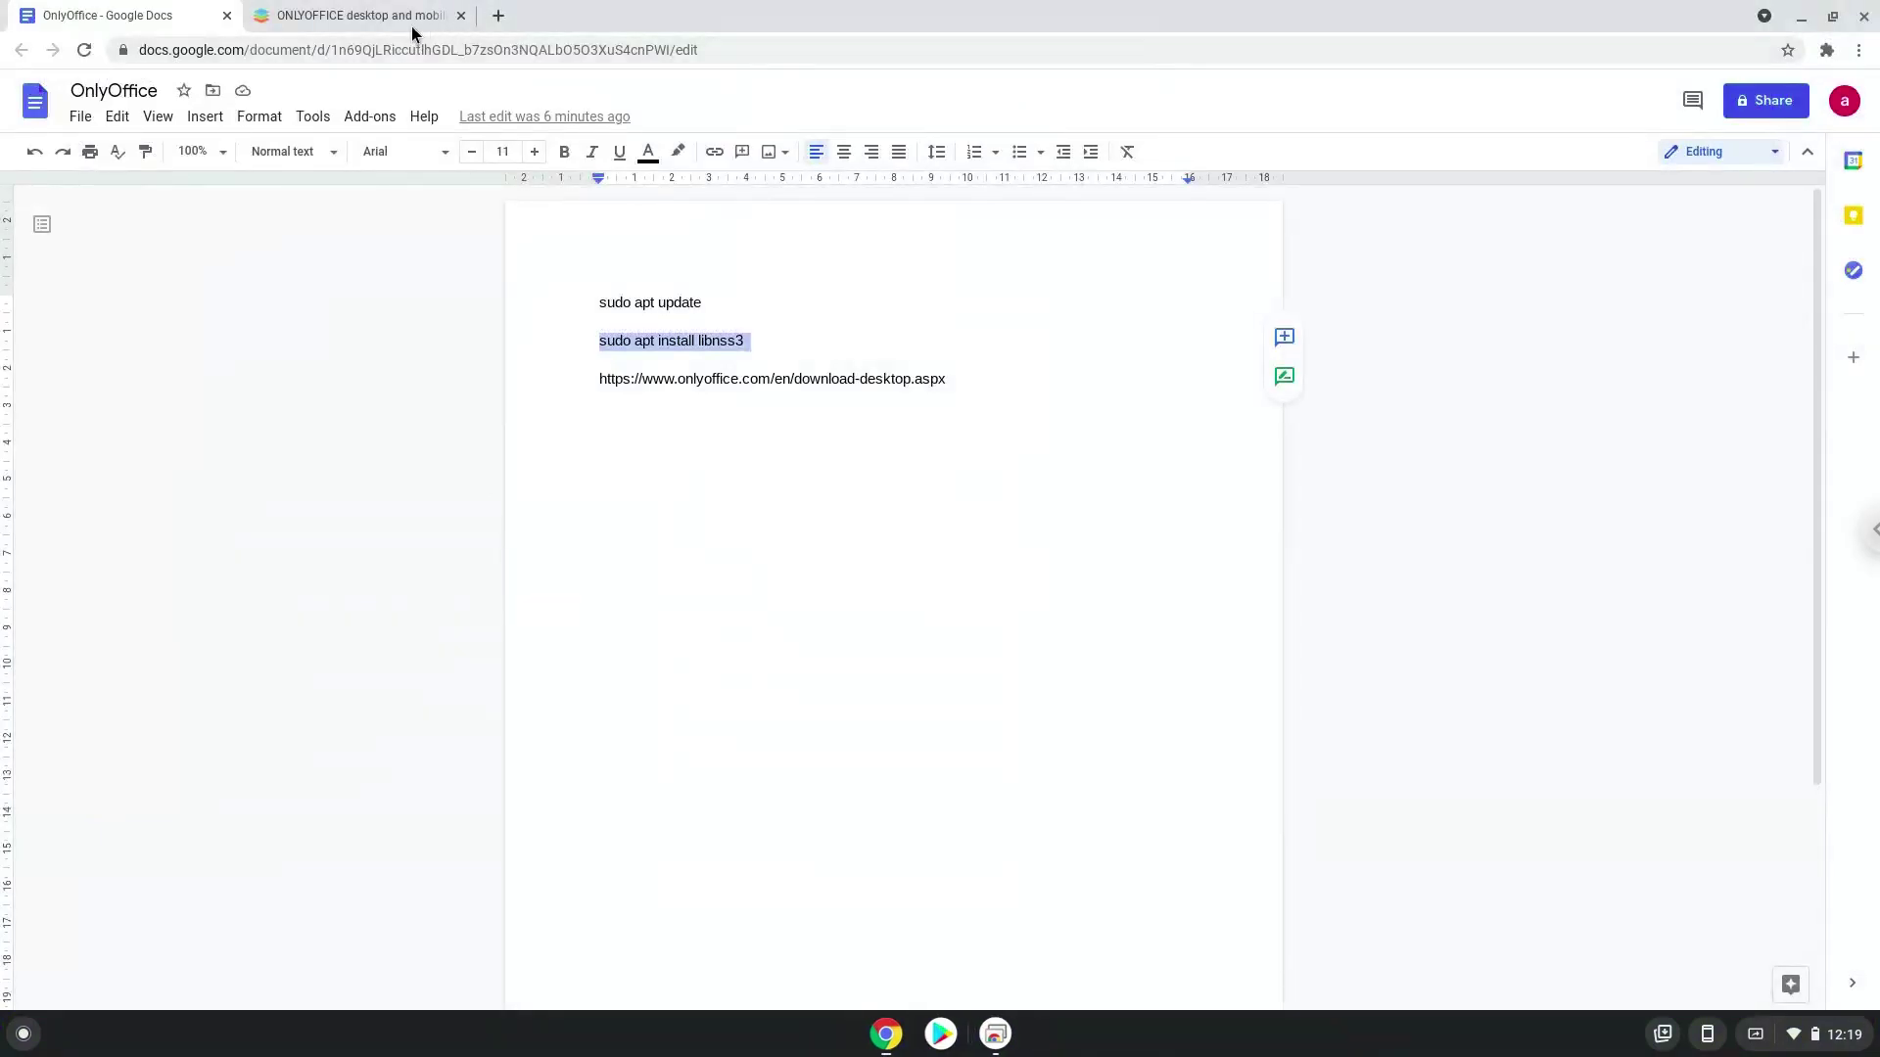
Step: Download onlyoffice-desktopeditors_amd64.deb from the ONLYOFFICE page and show it in its folder
click(384, 22)
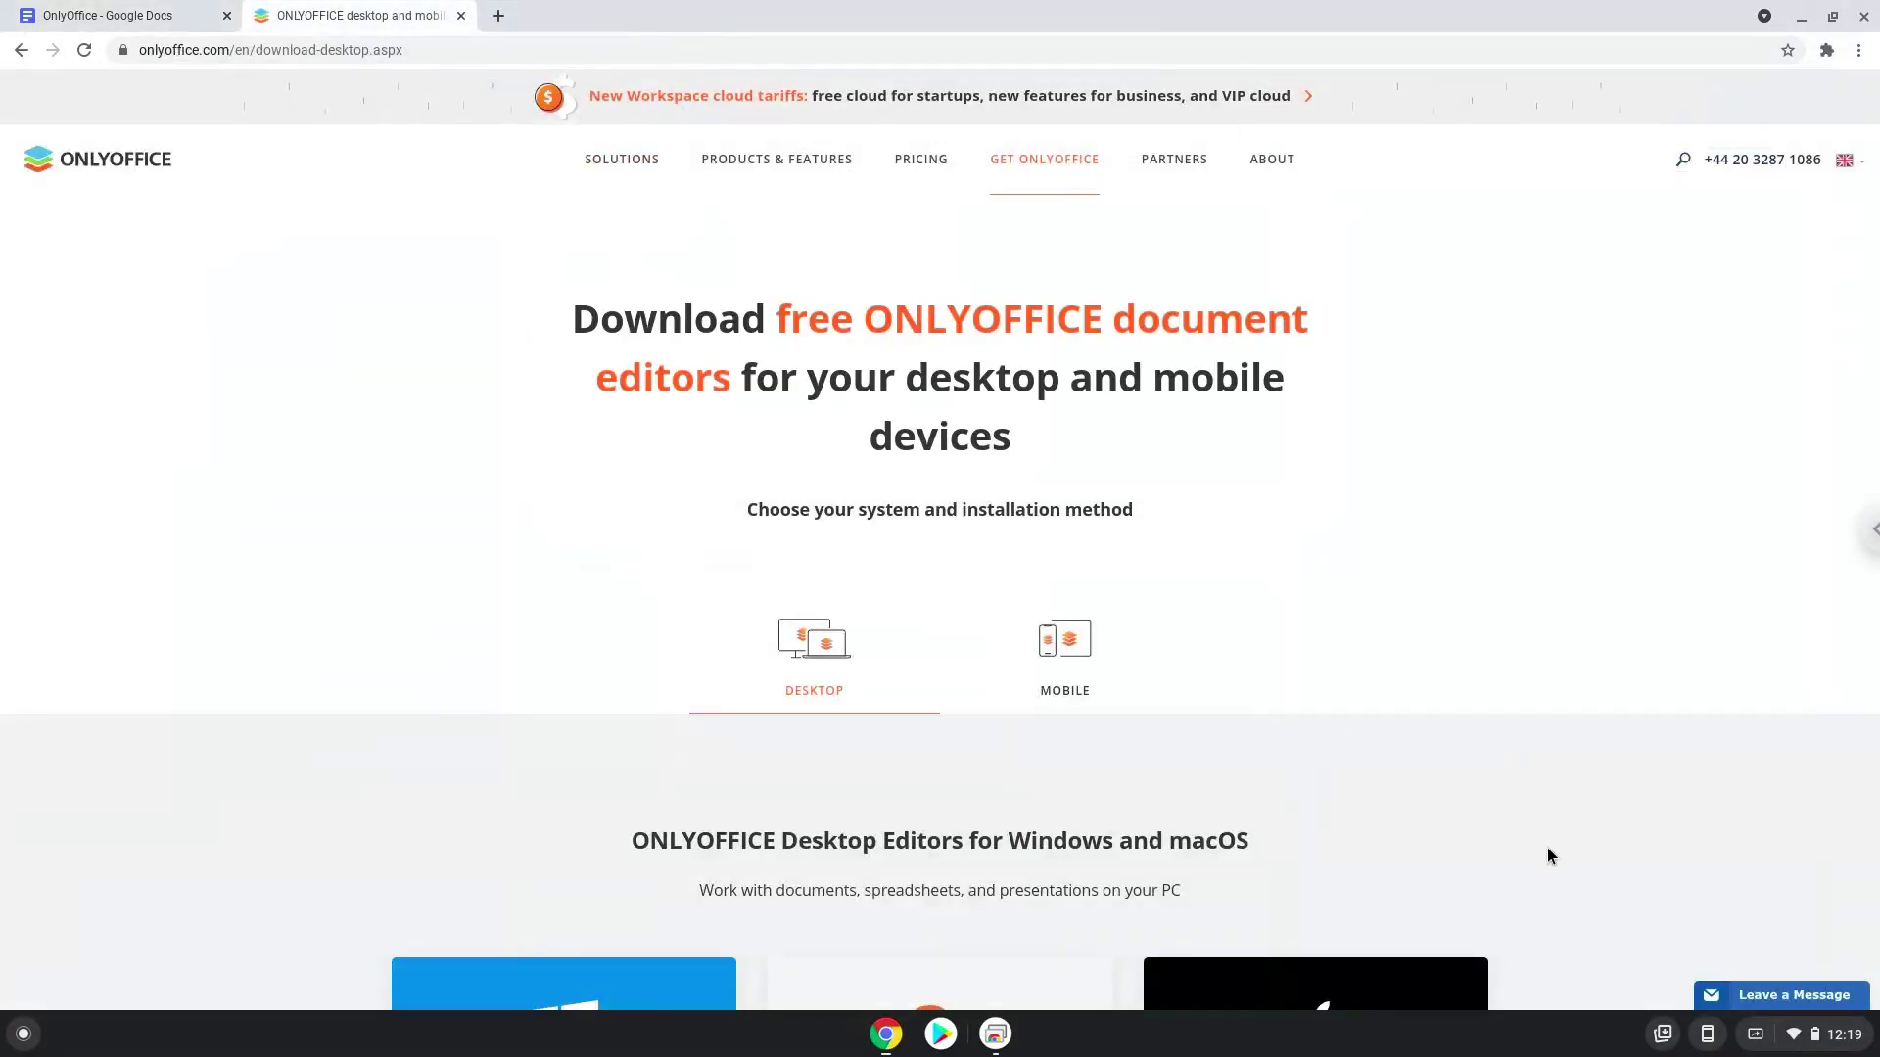
scroll(1546, 847, down, 3)
scroll(1547, 848, down, 2)
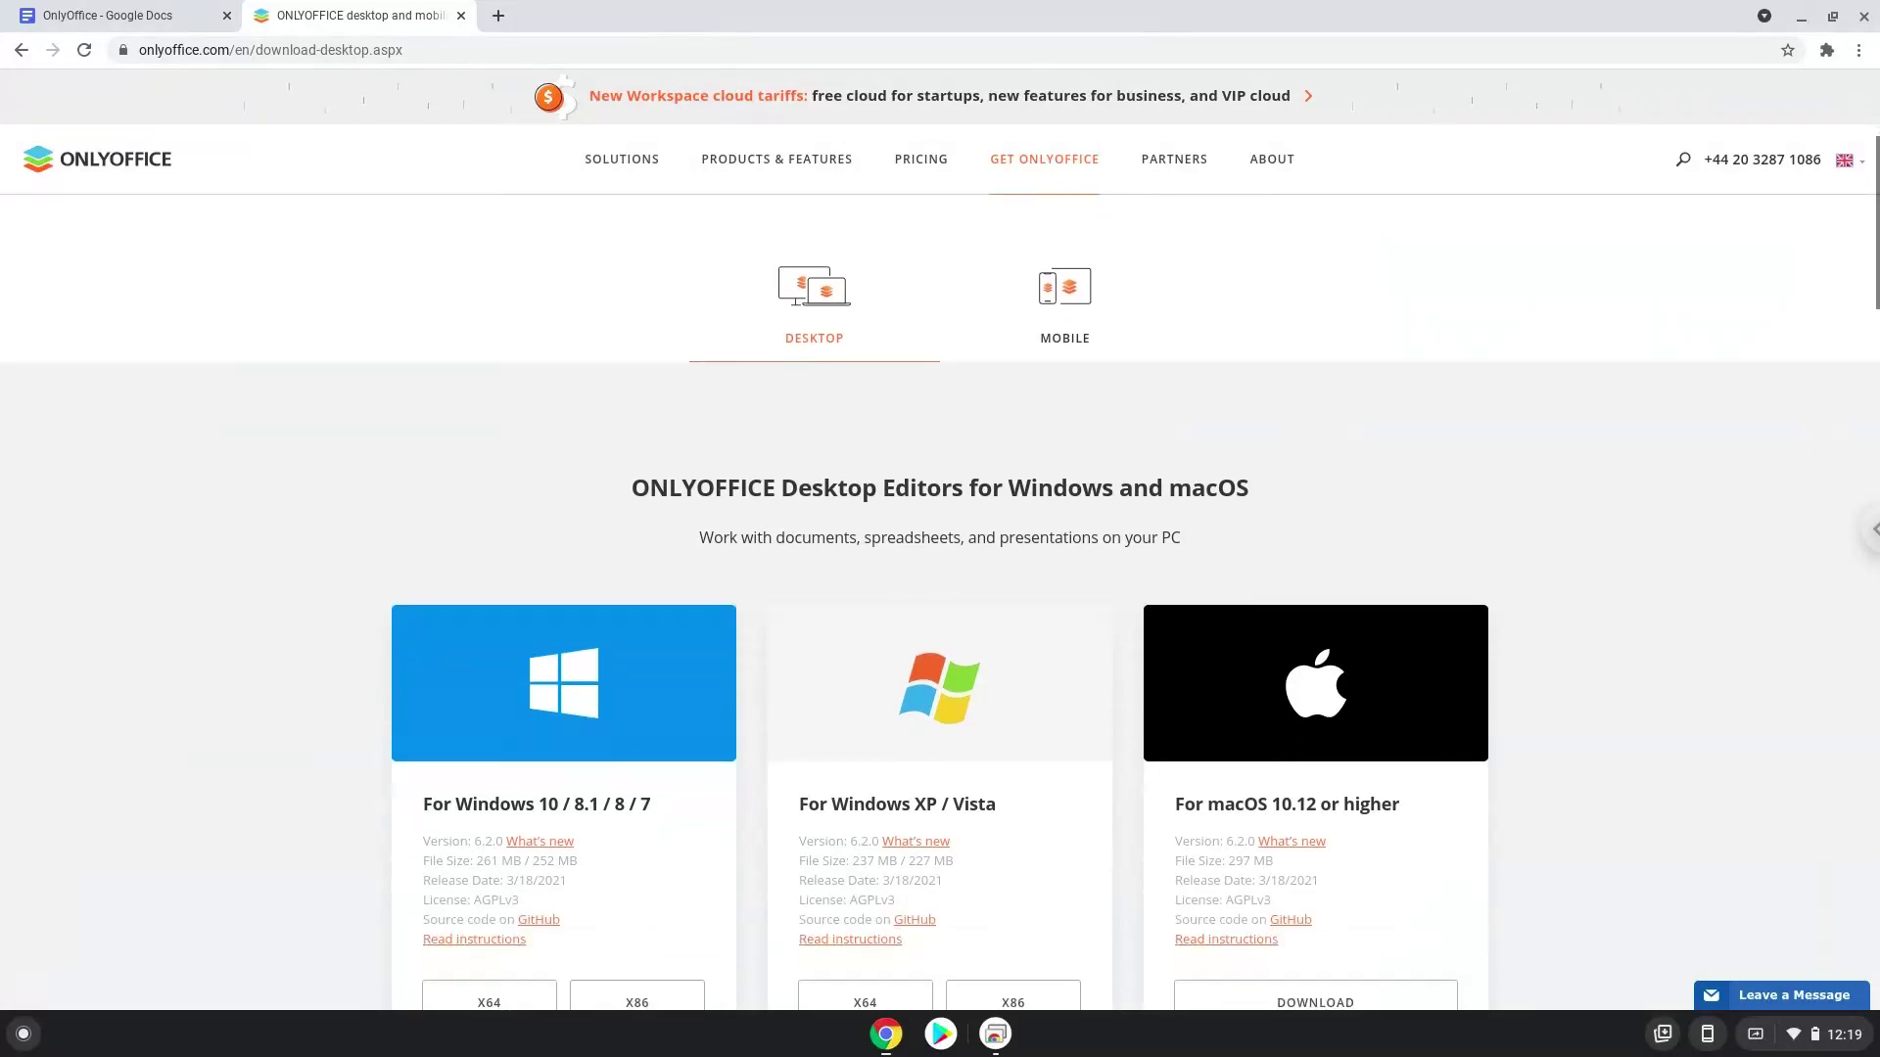
scroll(1546, 847, down, 2)
scroll(1547, 848, down, 2)
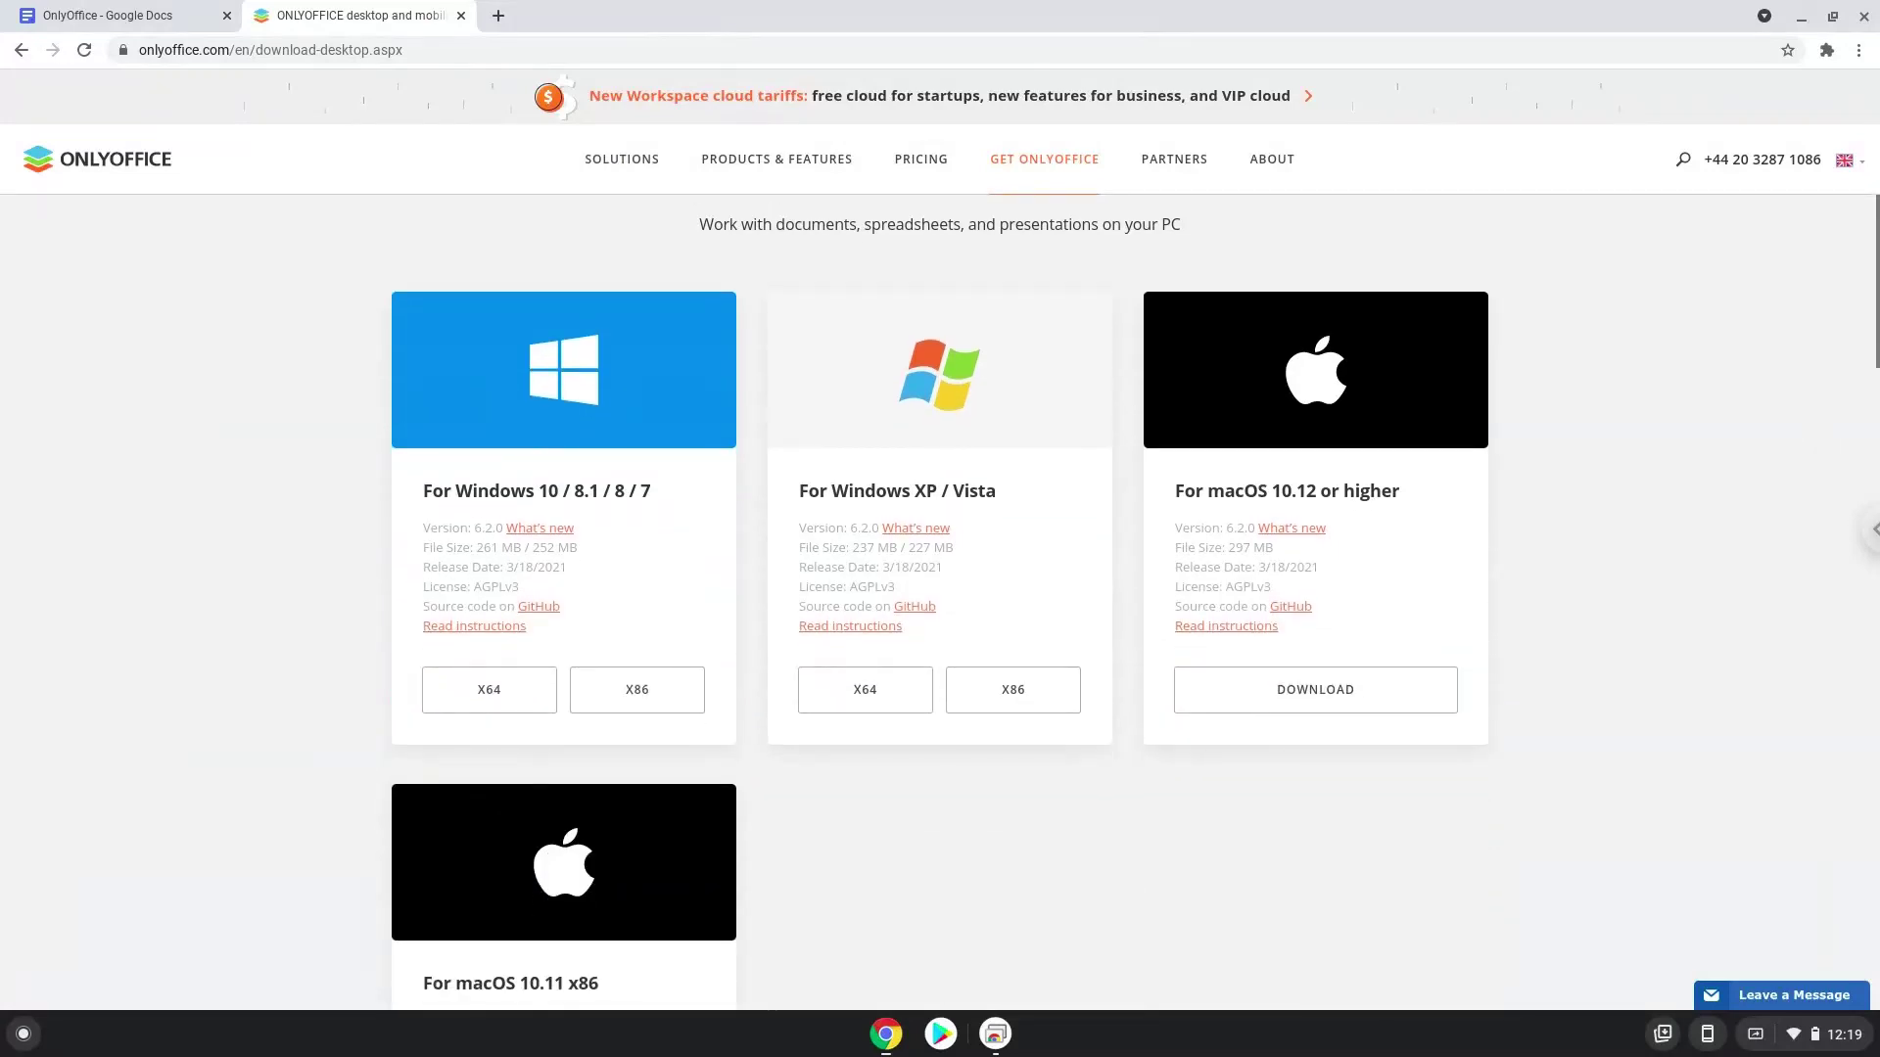
scroll(1547, 847, down, 2)
scroll(1546, 847, down, 1)
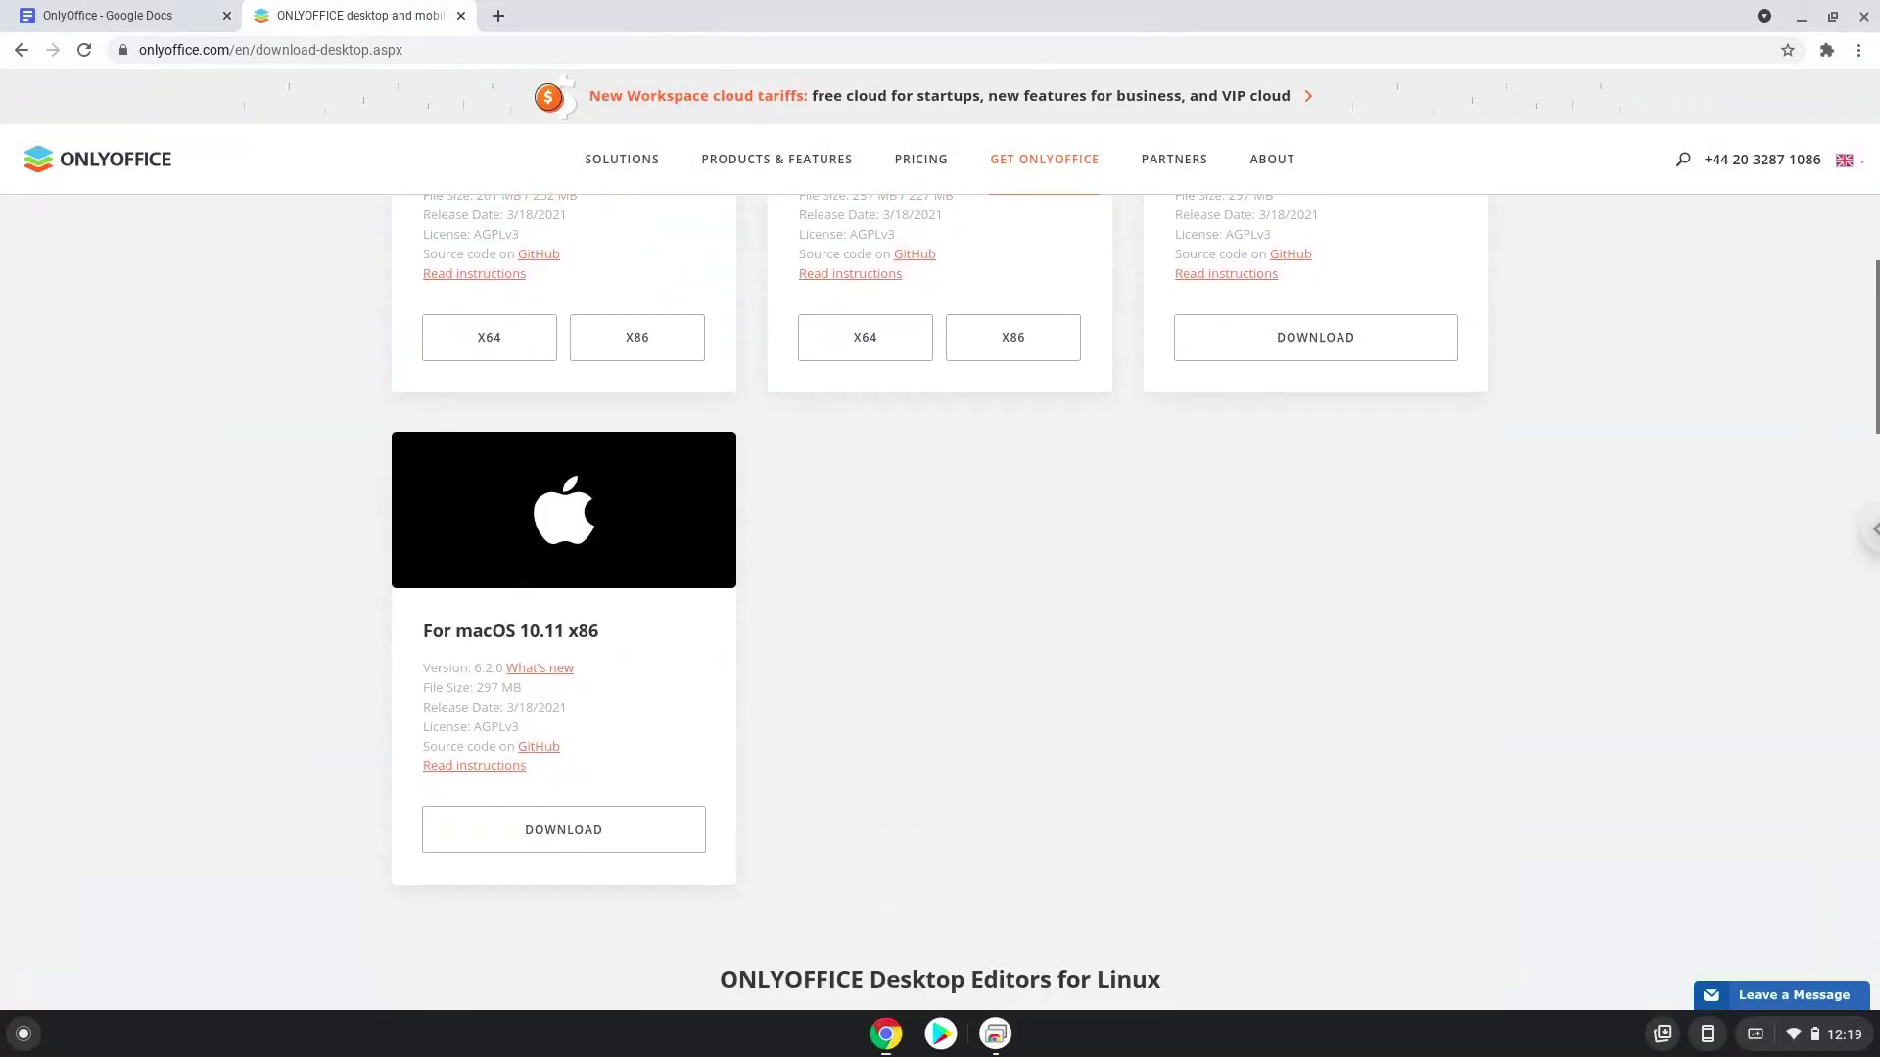
scroll(1547, 848, down, 1)
scroll(1546, 848, down, 1)
scroll(1547, 848, down, 1)
scroll(1546, 848, down, 1)
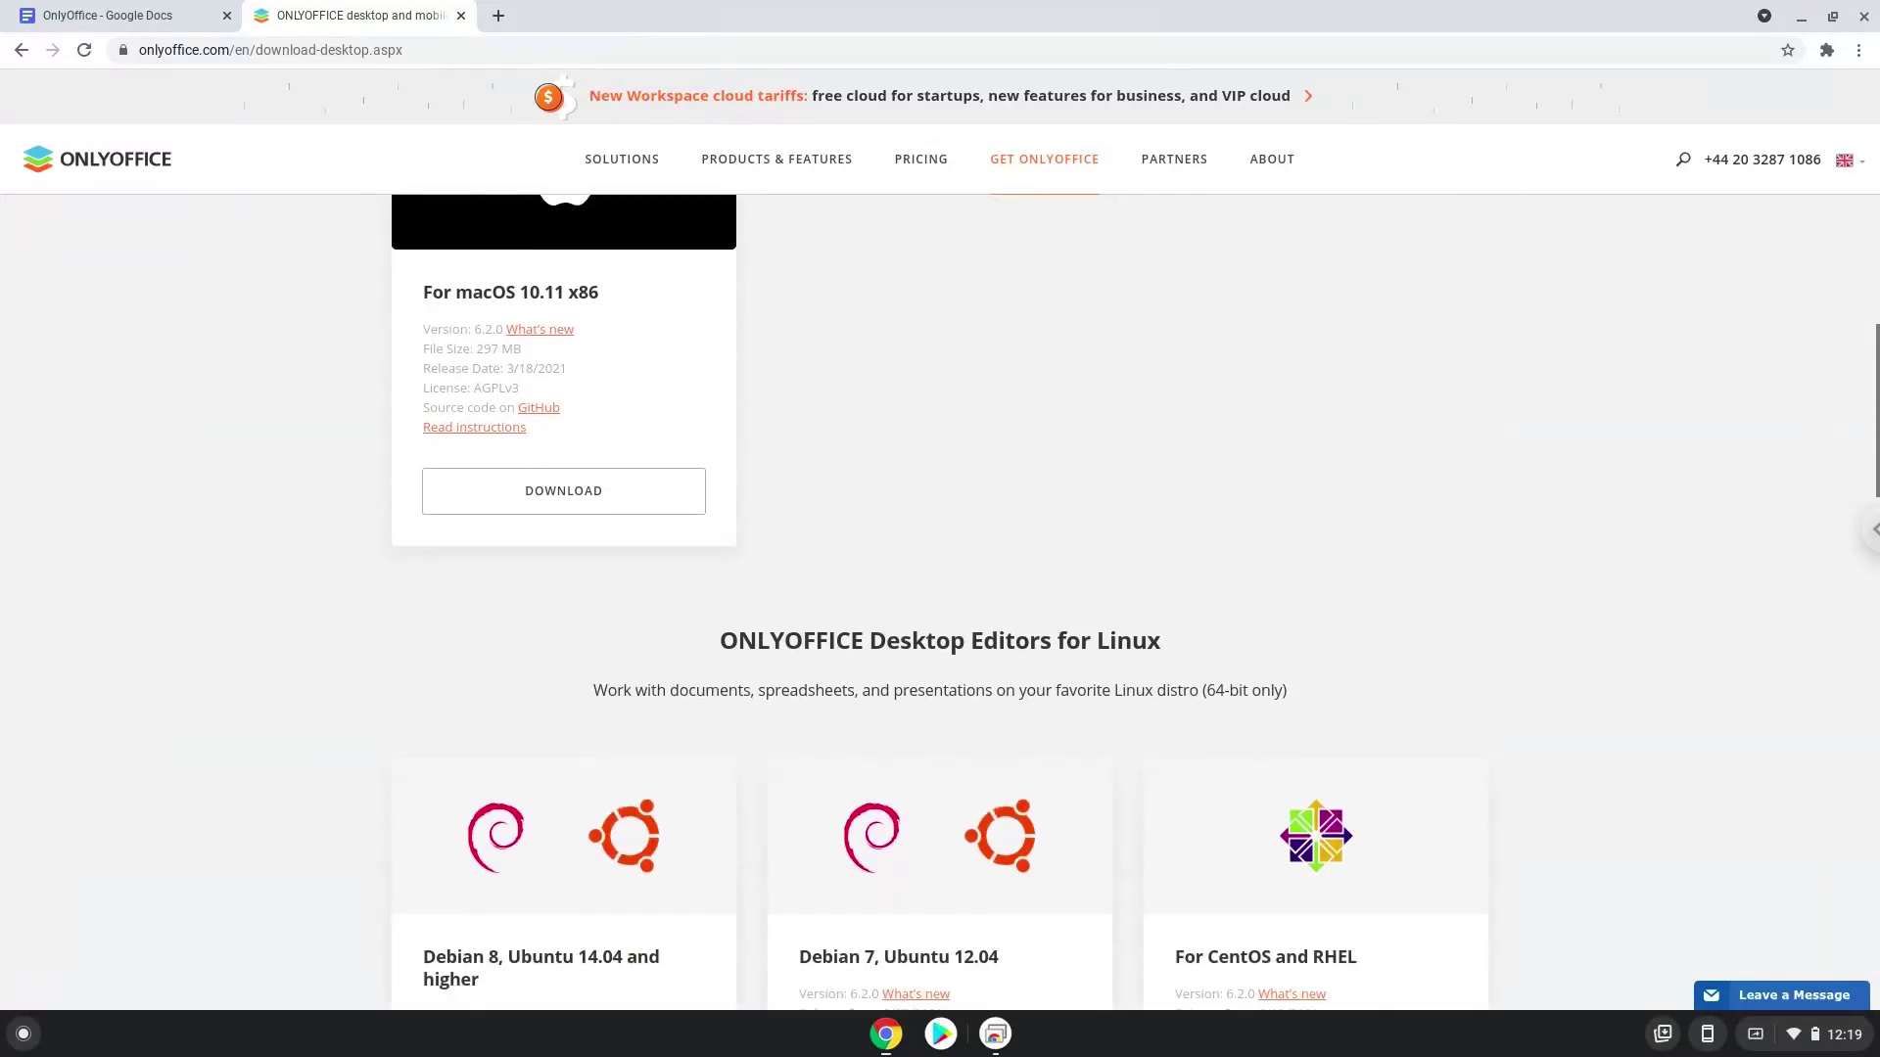
scroll(1547, 847, down, 1)
scroll(1546, 848, down, 1)
scroll(1547, 848, down, 1)
scroll(1547, 848, down, 1)
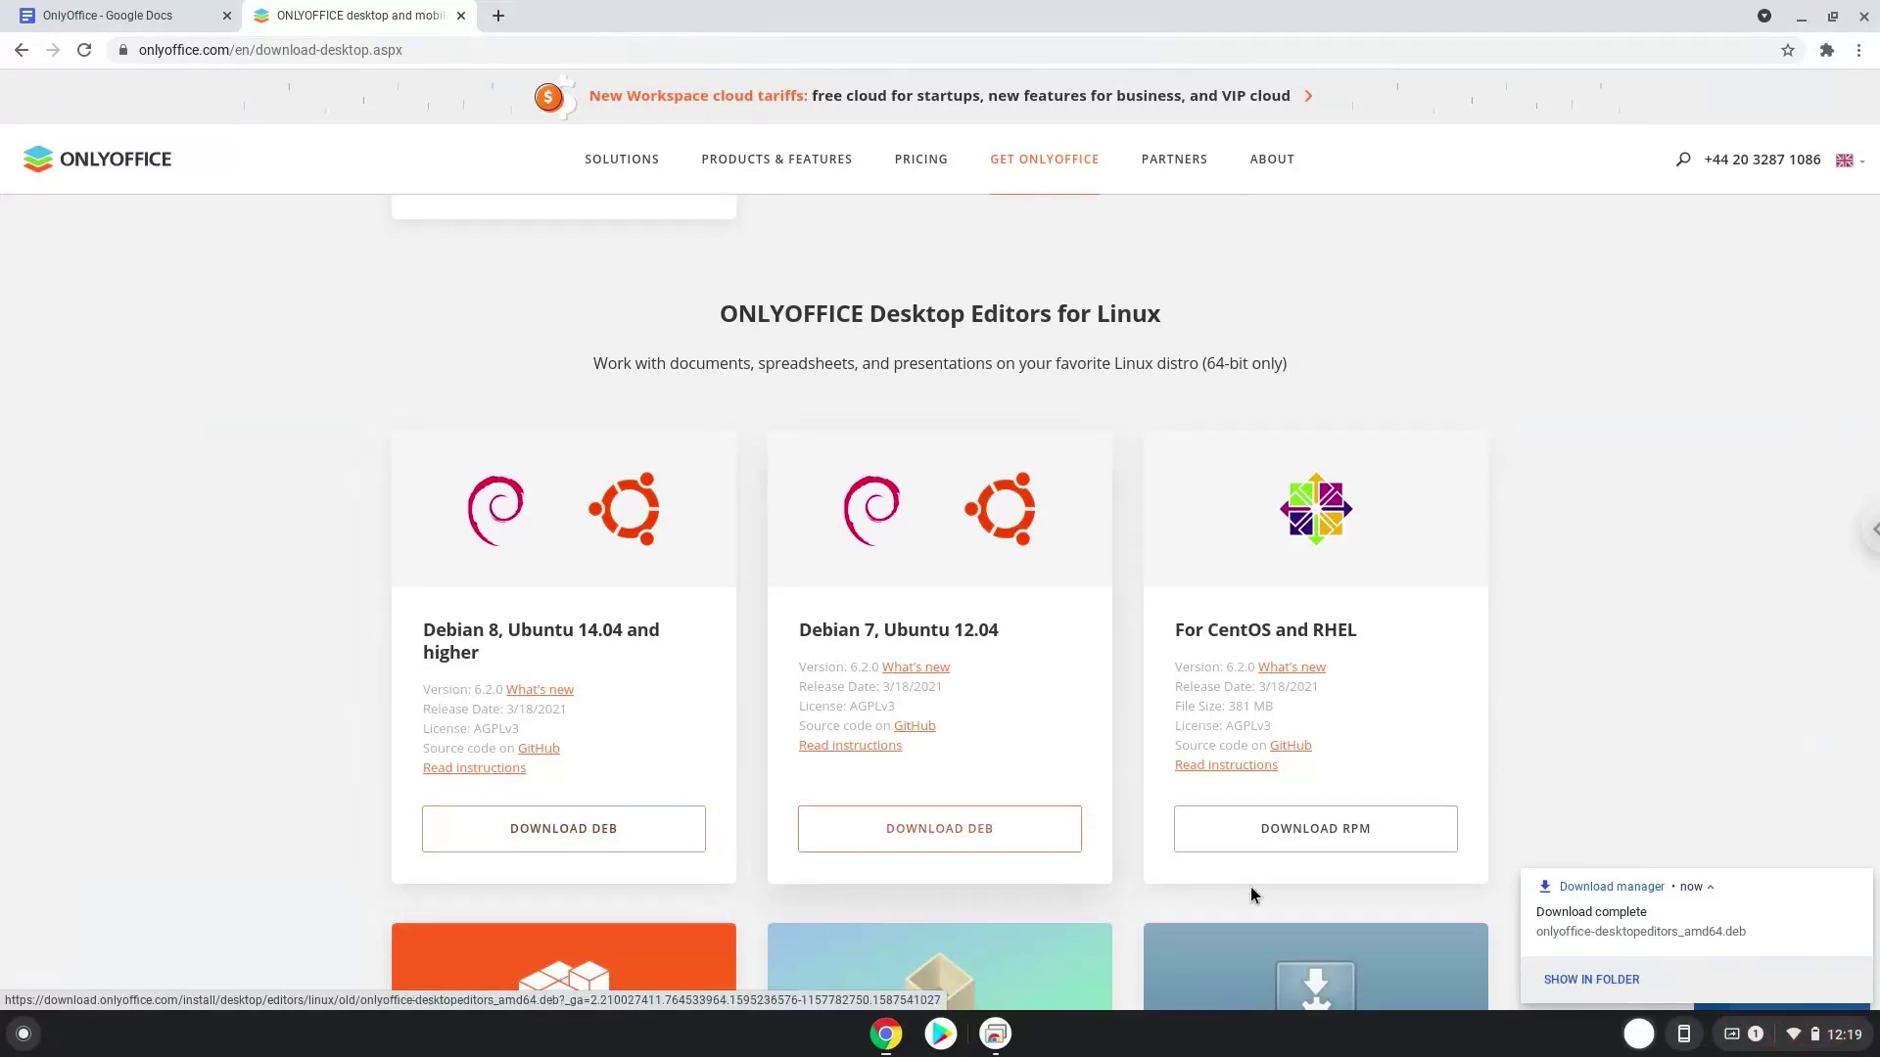
click(1603, 977)
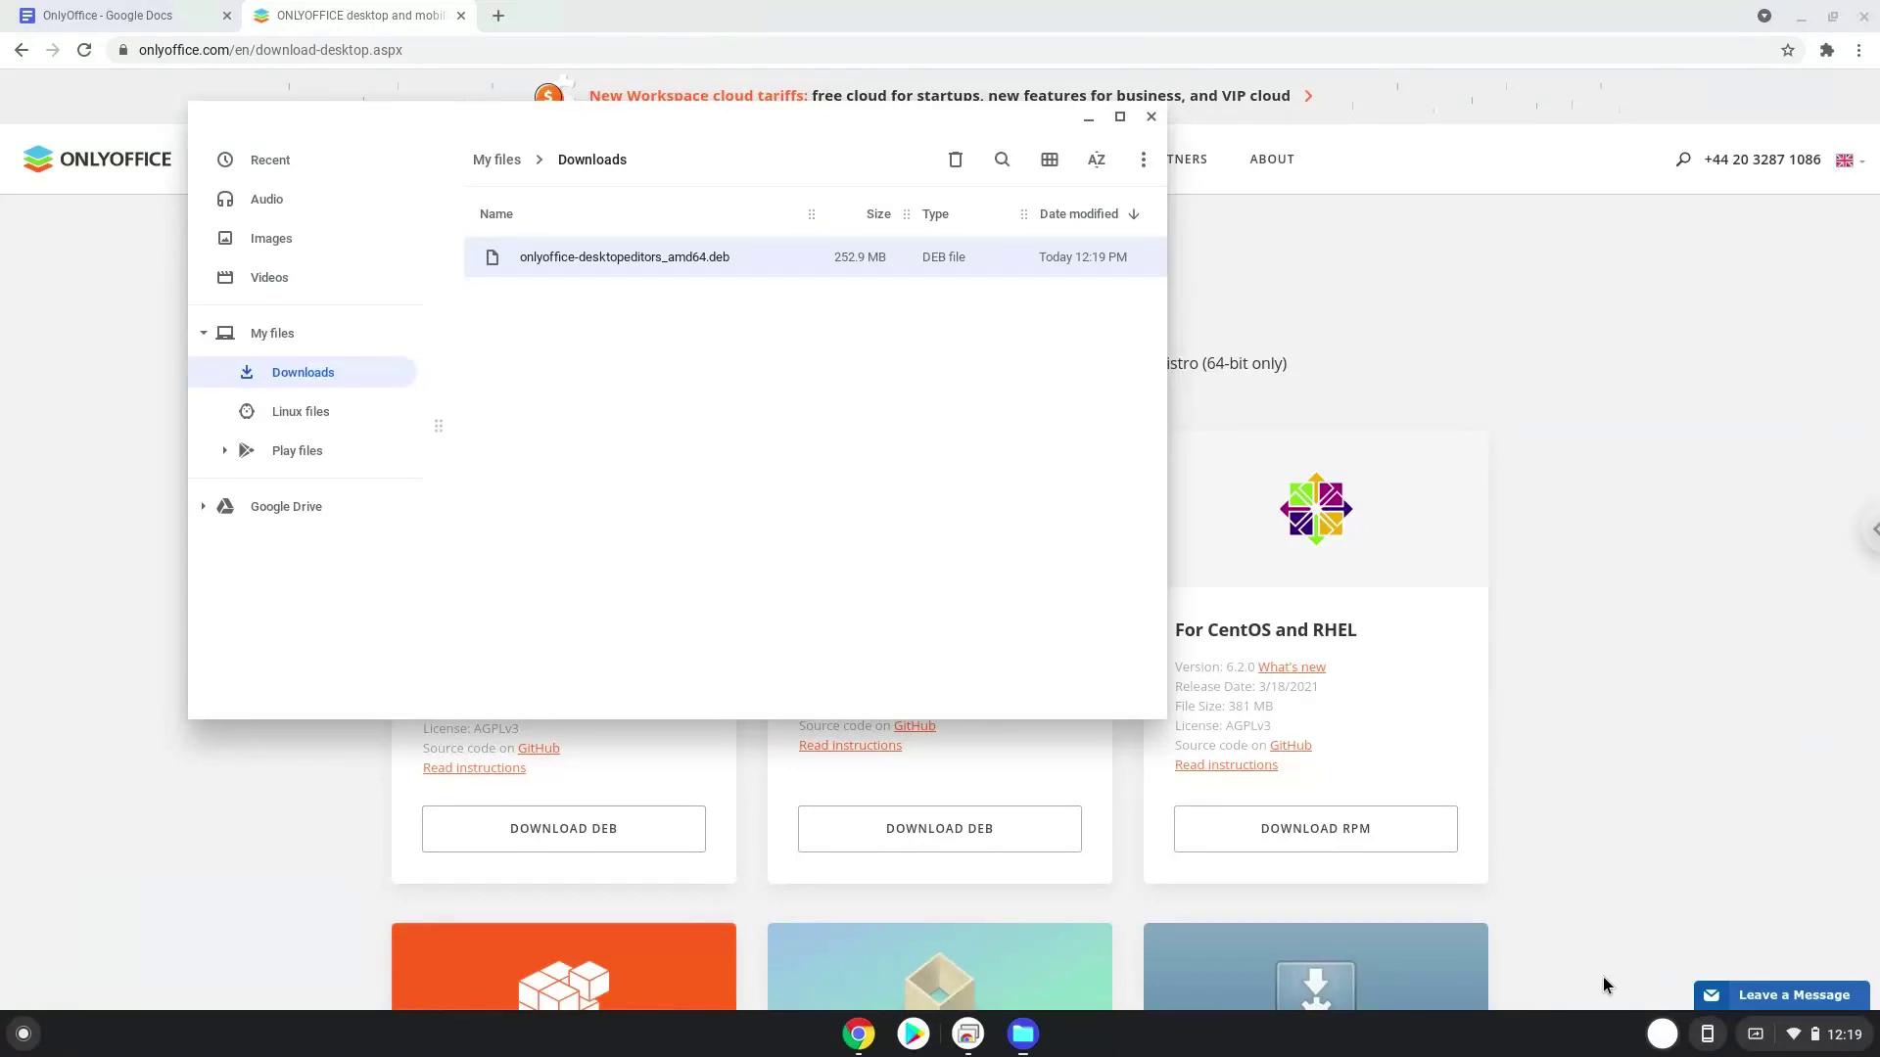
Step: Install onlyoffice-desktopeditors_amd64.deb with Linux from Downloads and dismiss the completion message
right_click(556, 257)
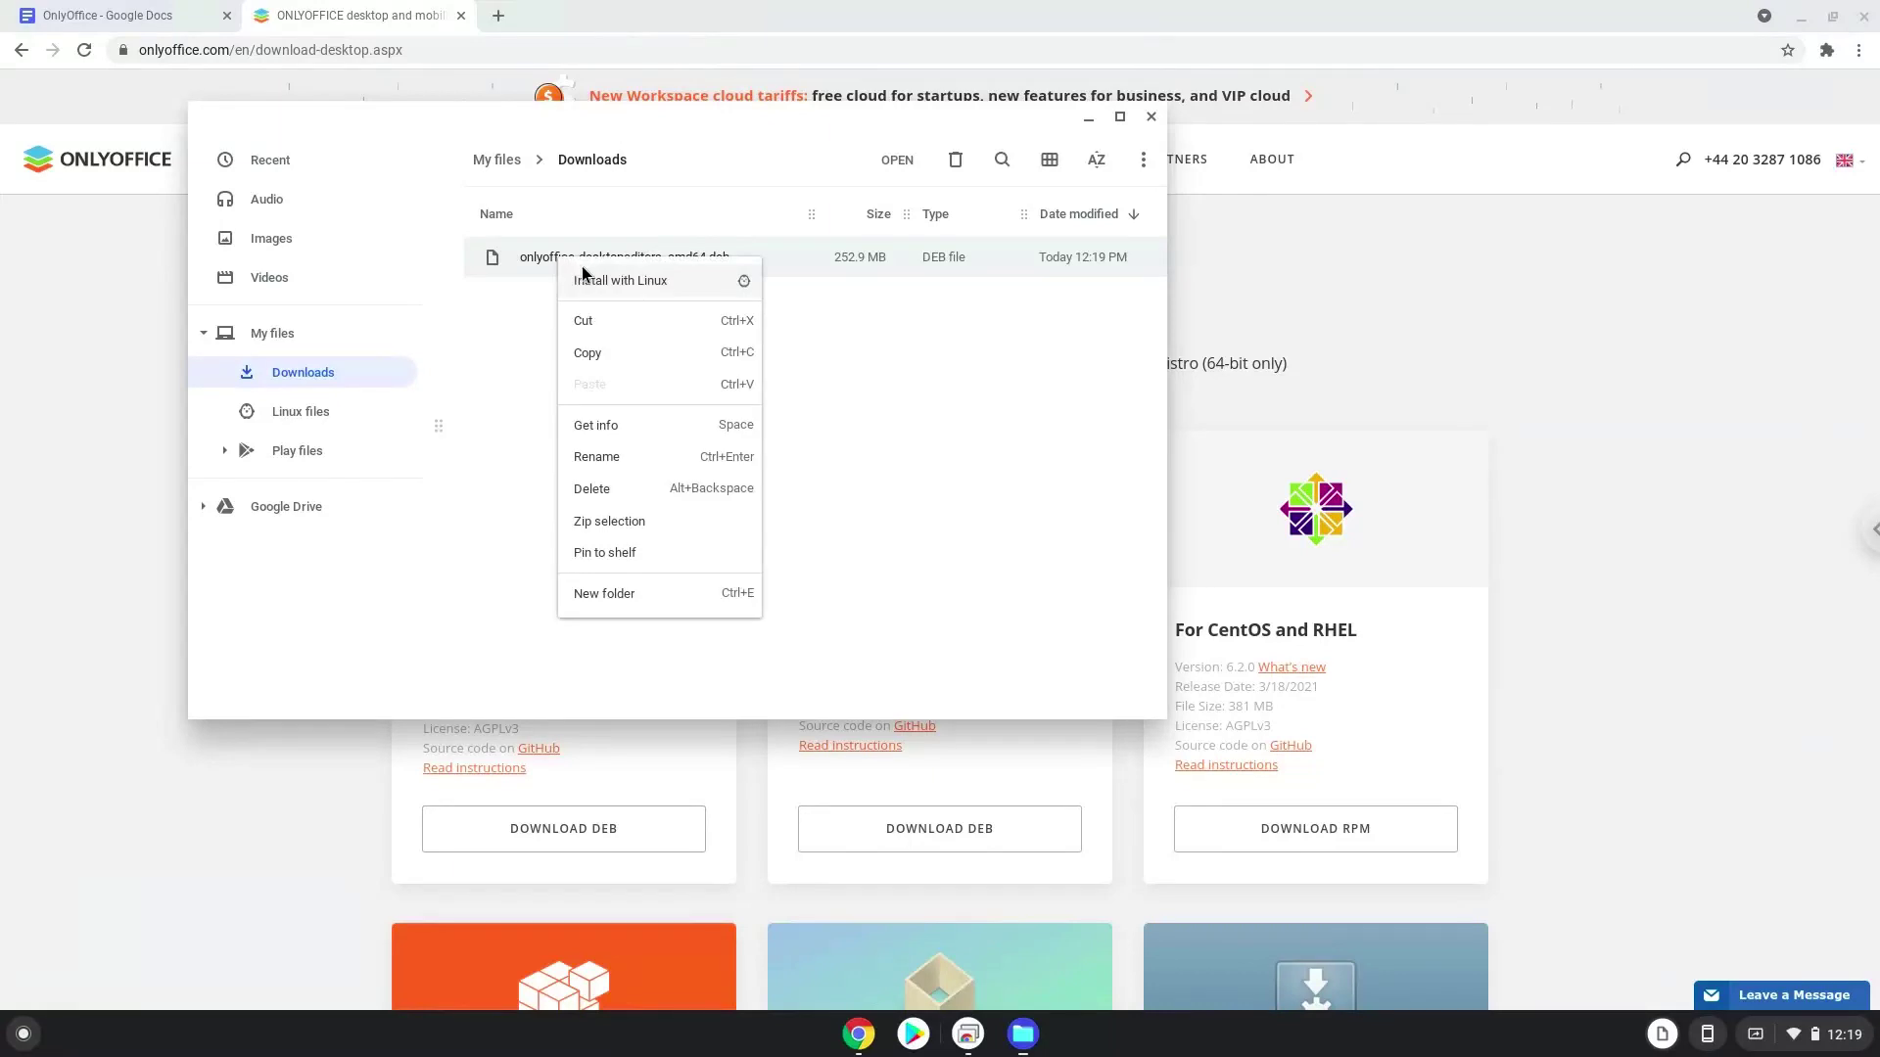
click(594, 283)
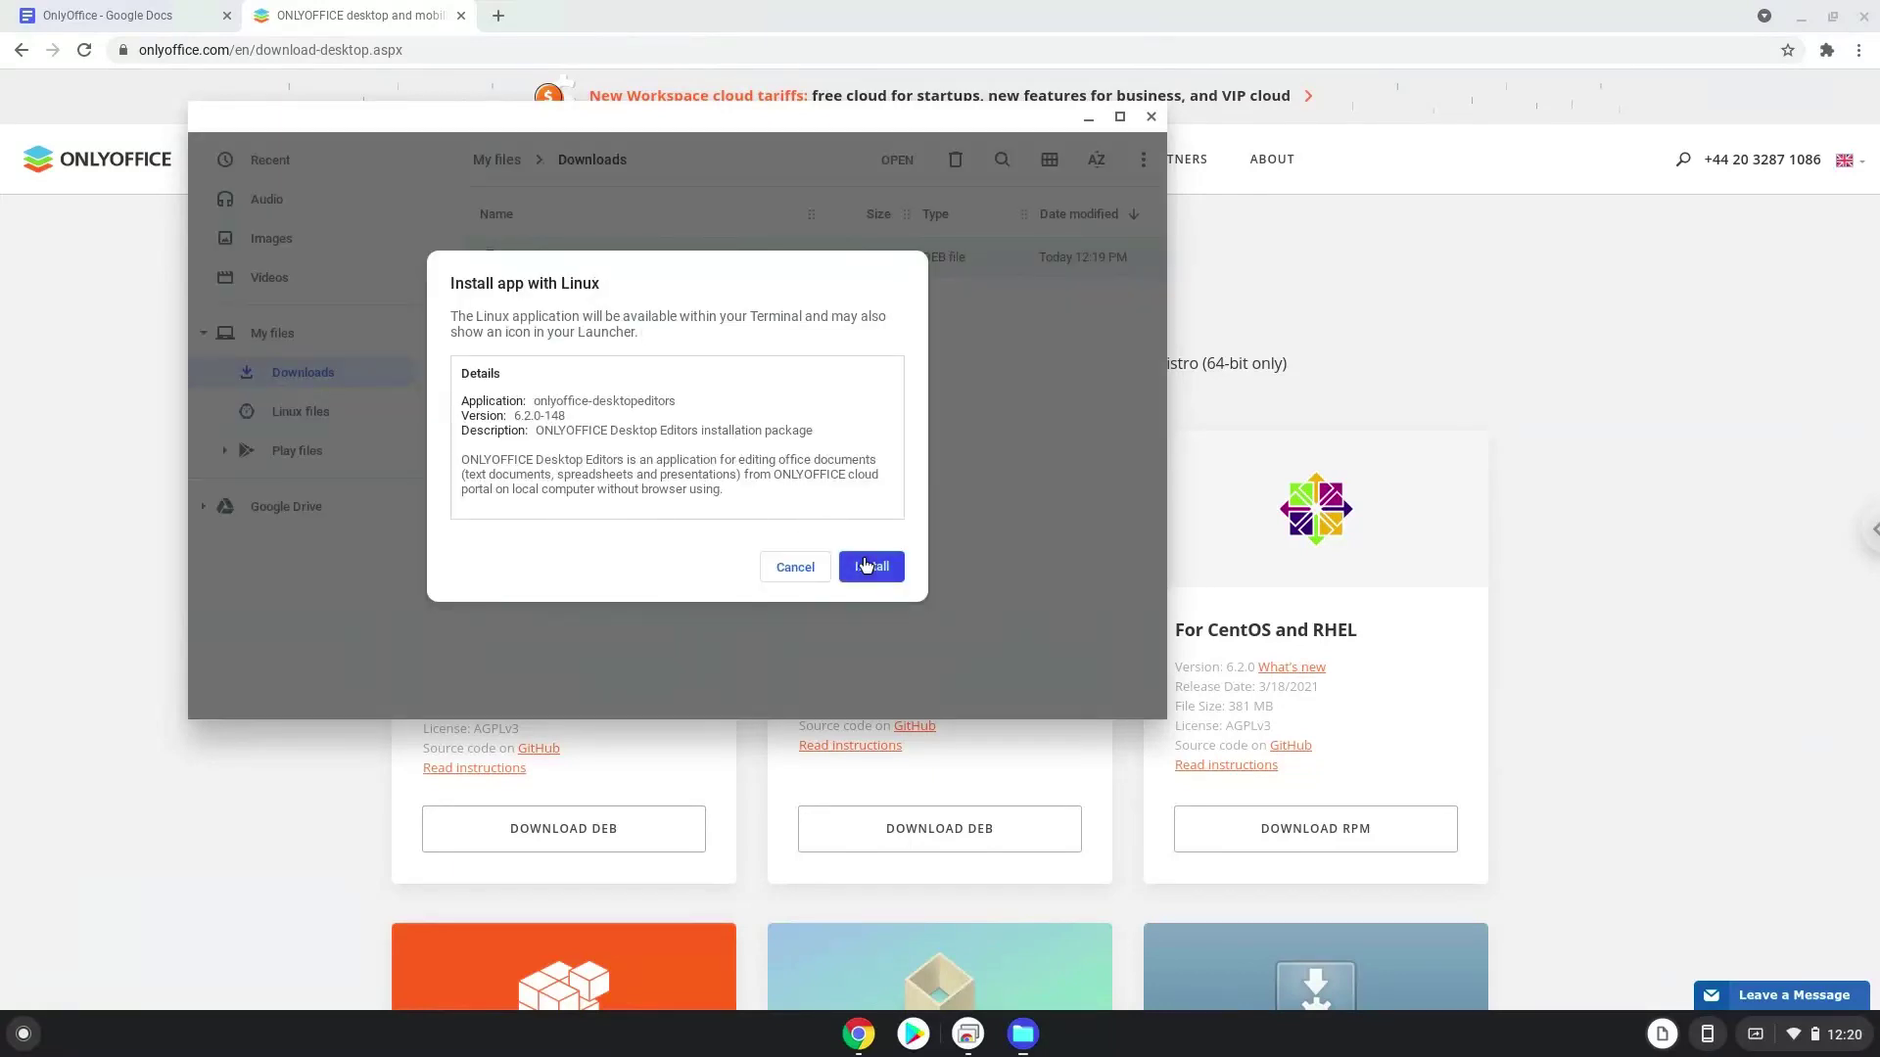
click(871, 568)
click(871, 567)
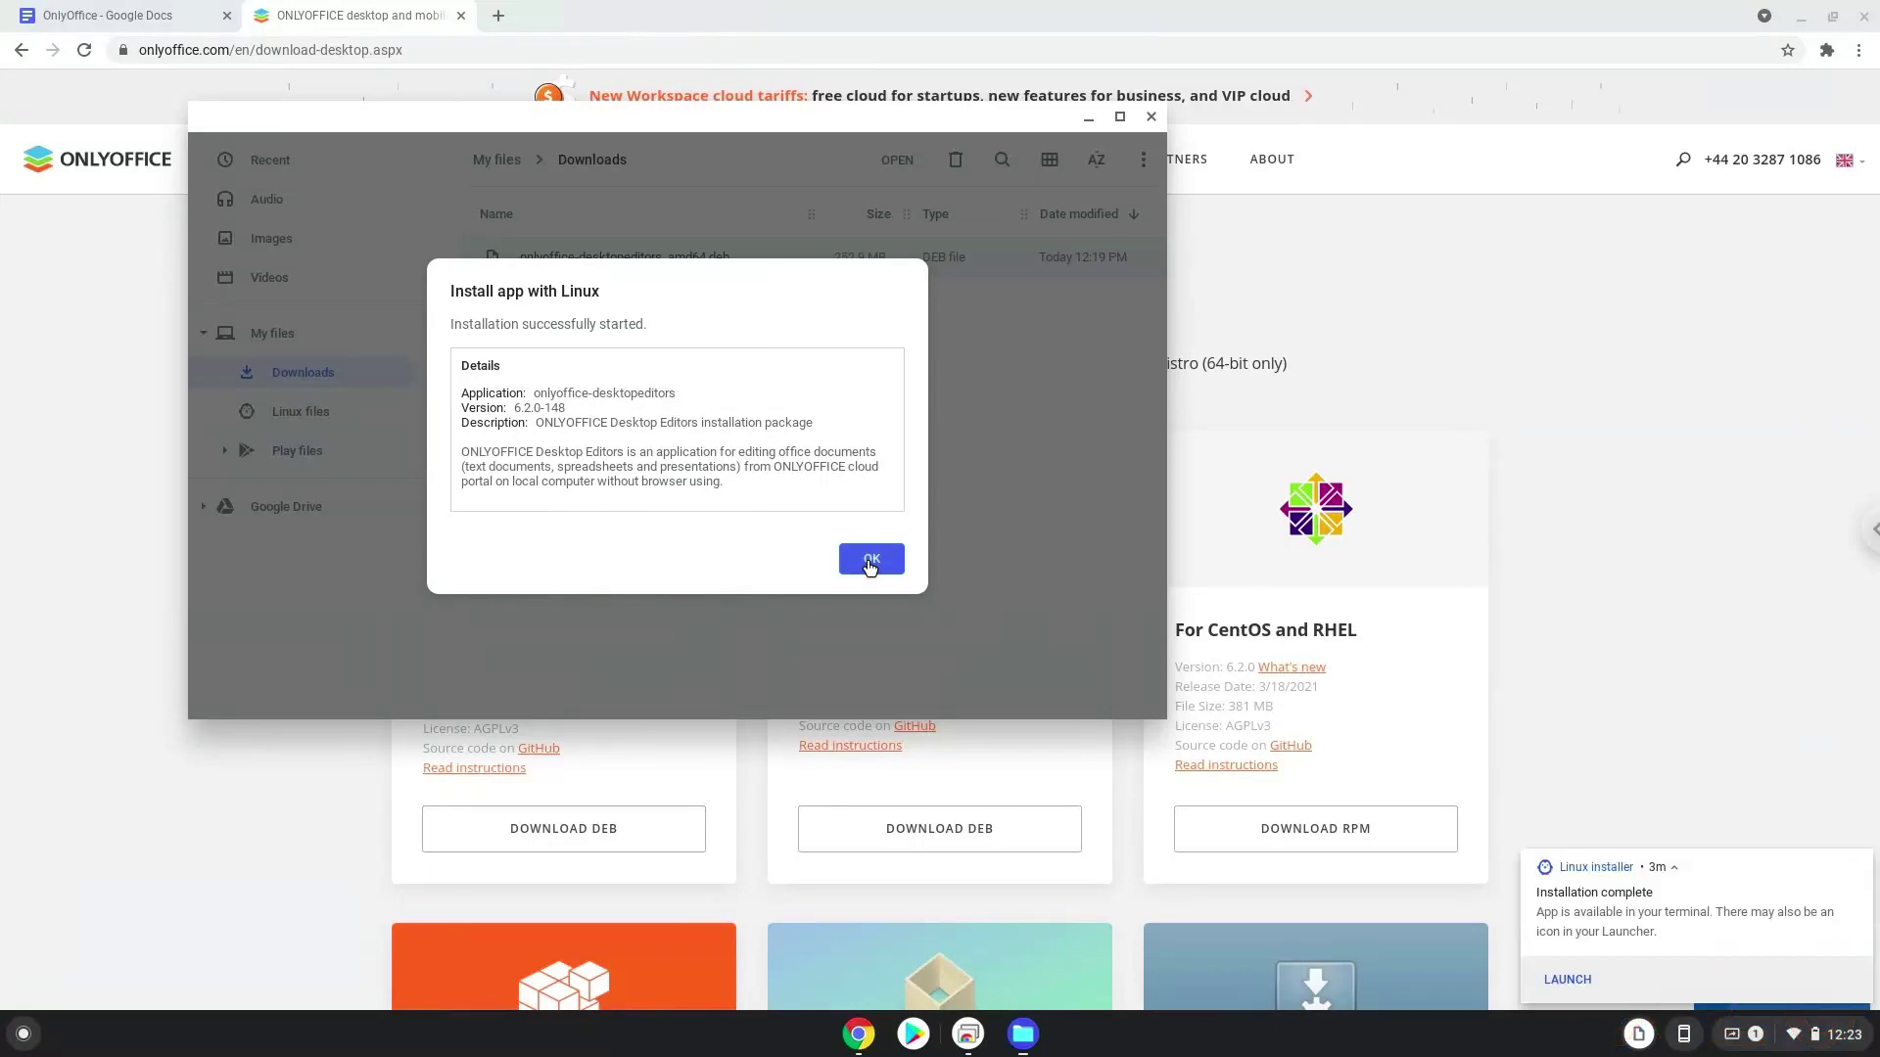
click(871, 561)
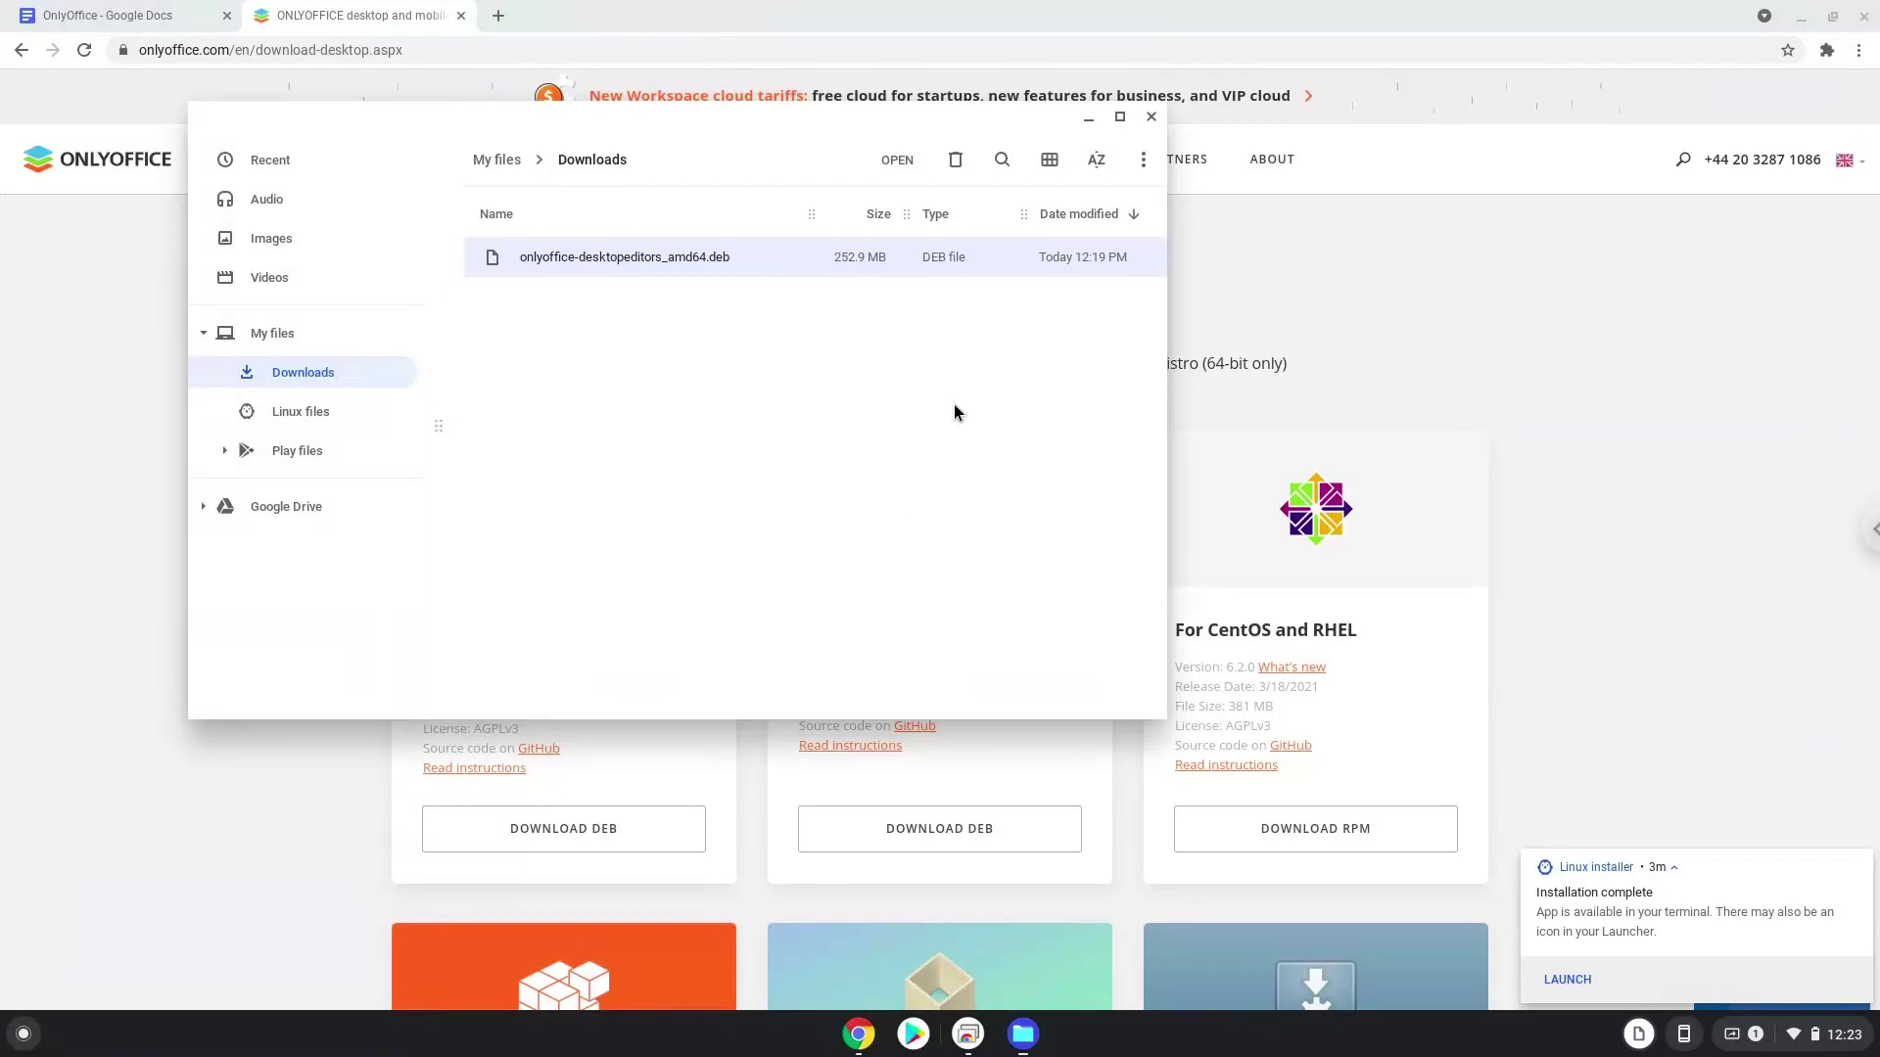
Step: Close Files and Chrome, then launch ONLYOFFICE Desktop Editors from the launcher's Linux apps group
click(1148, 121)
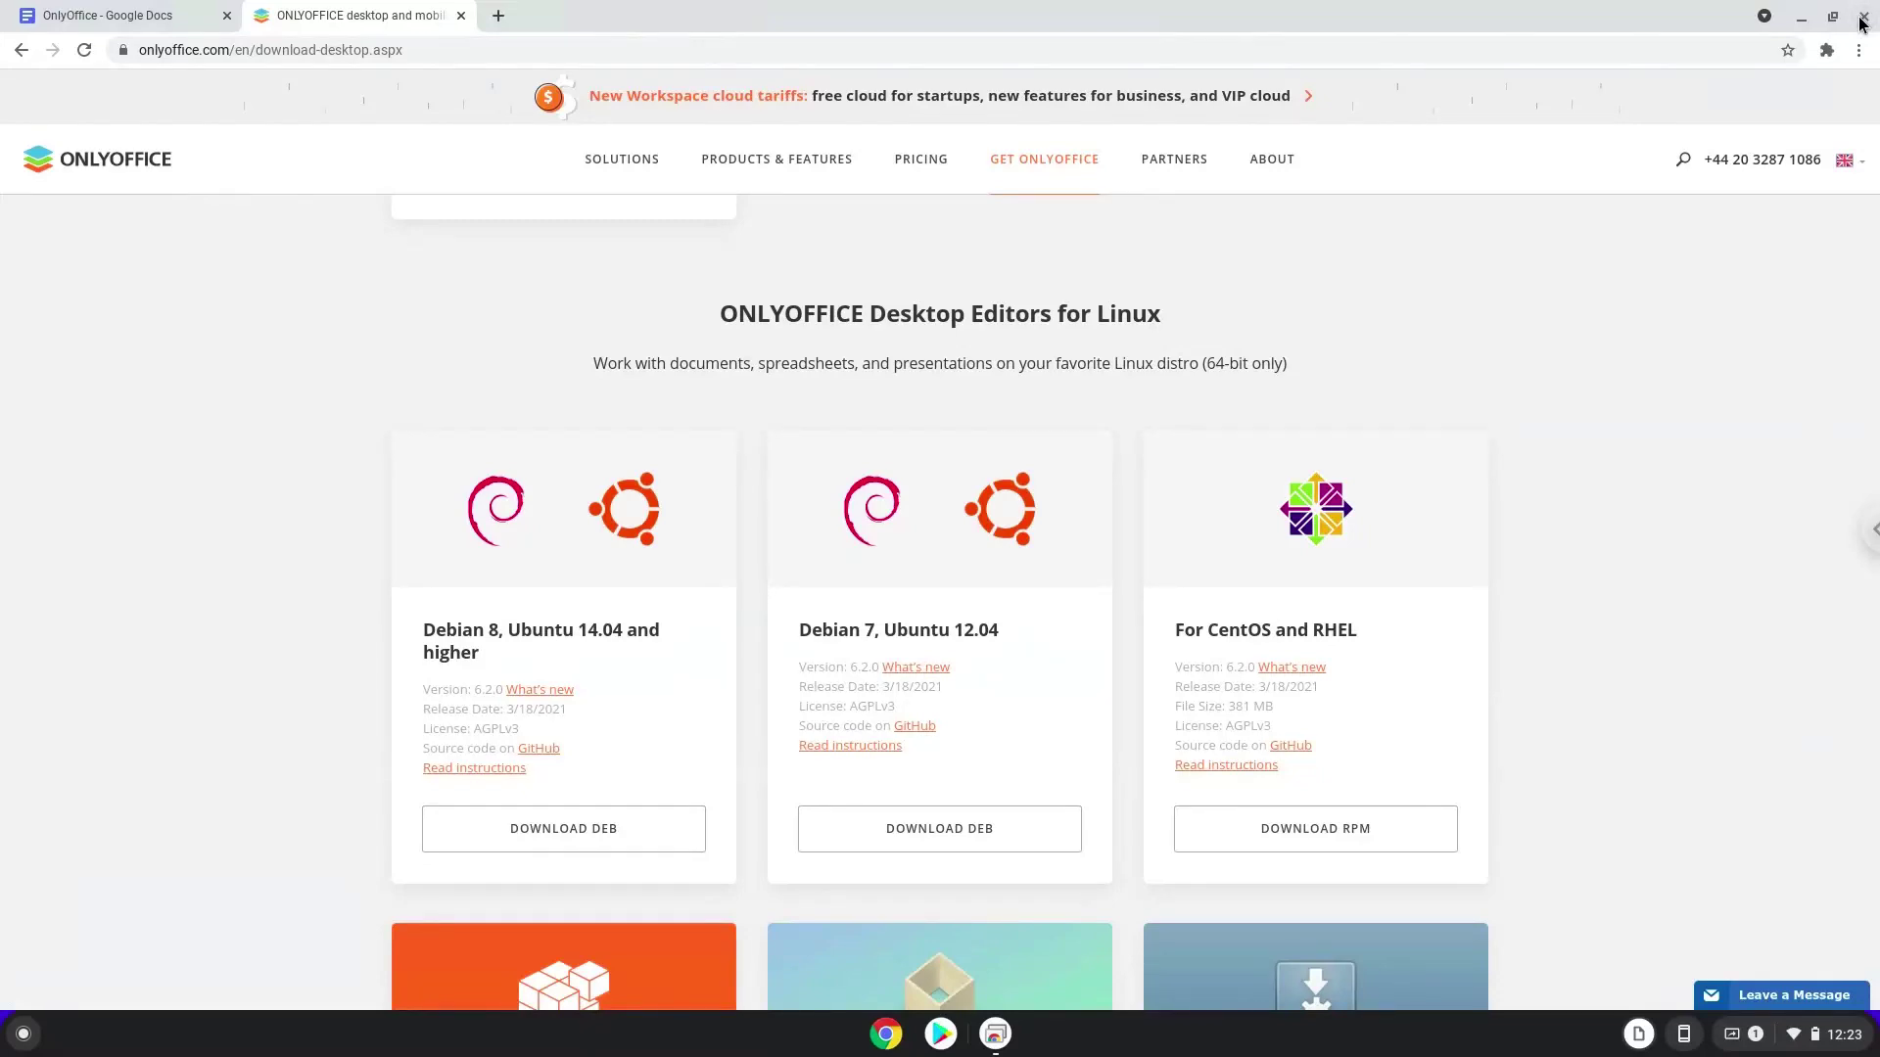
click(1863, 16)
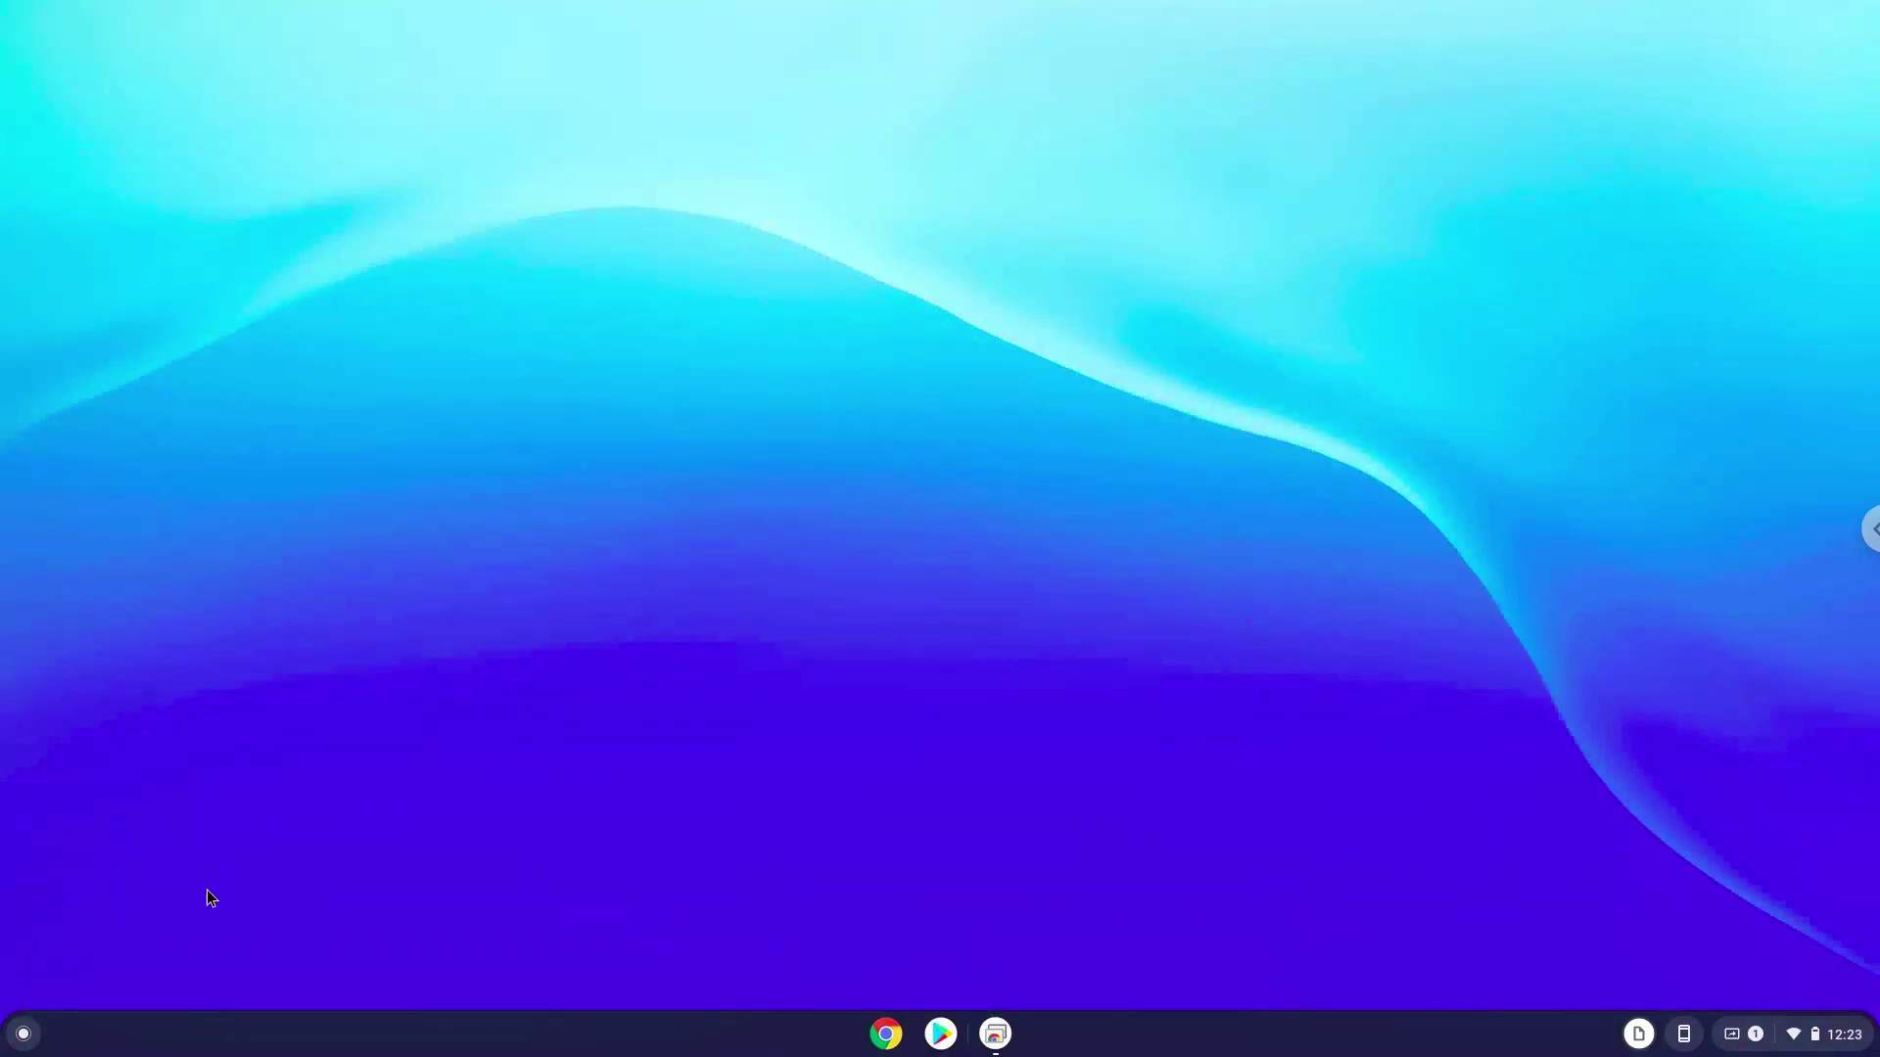
click(24, 1032)
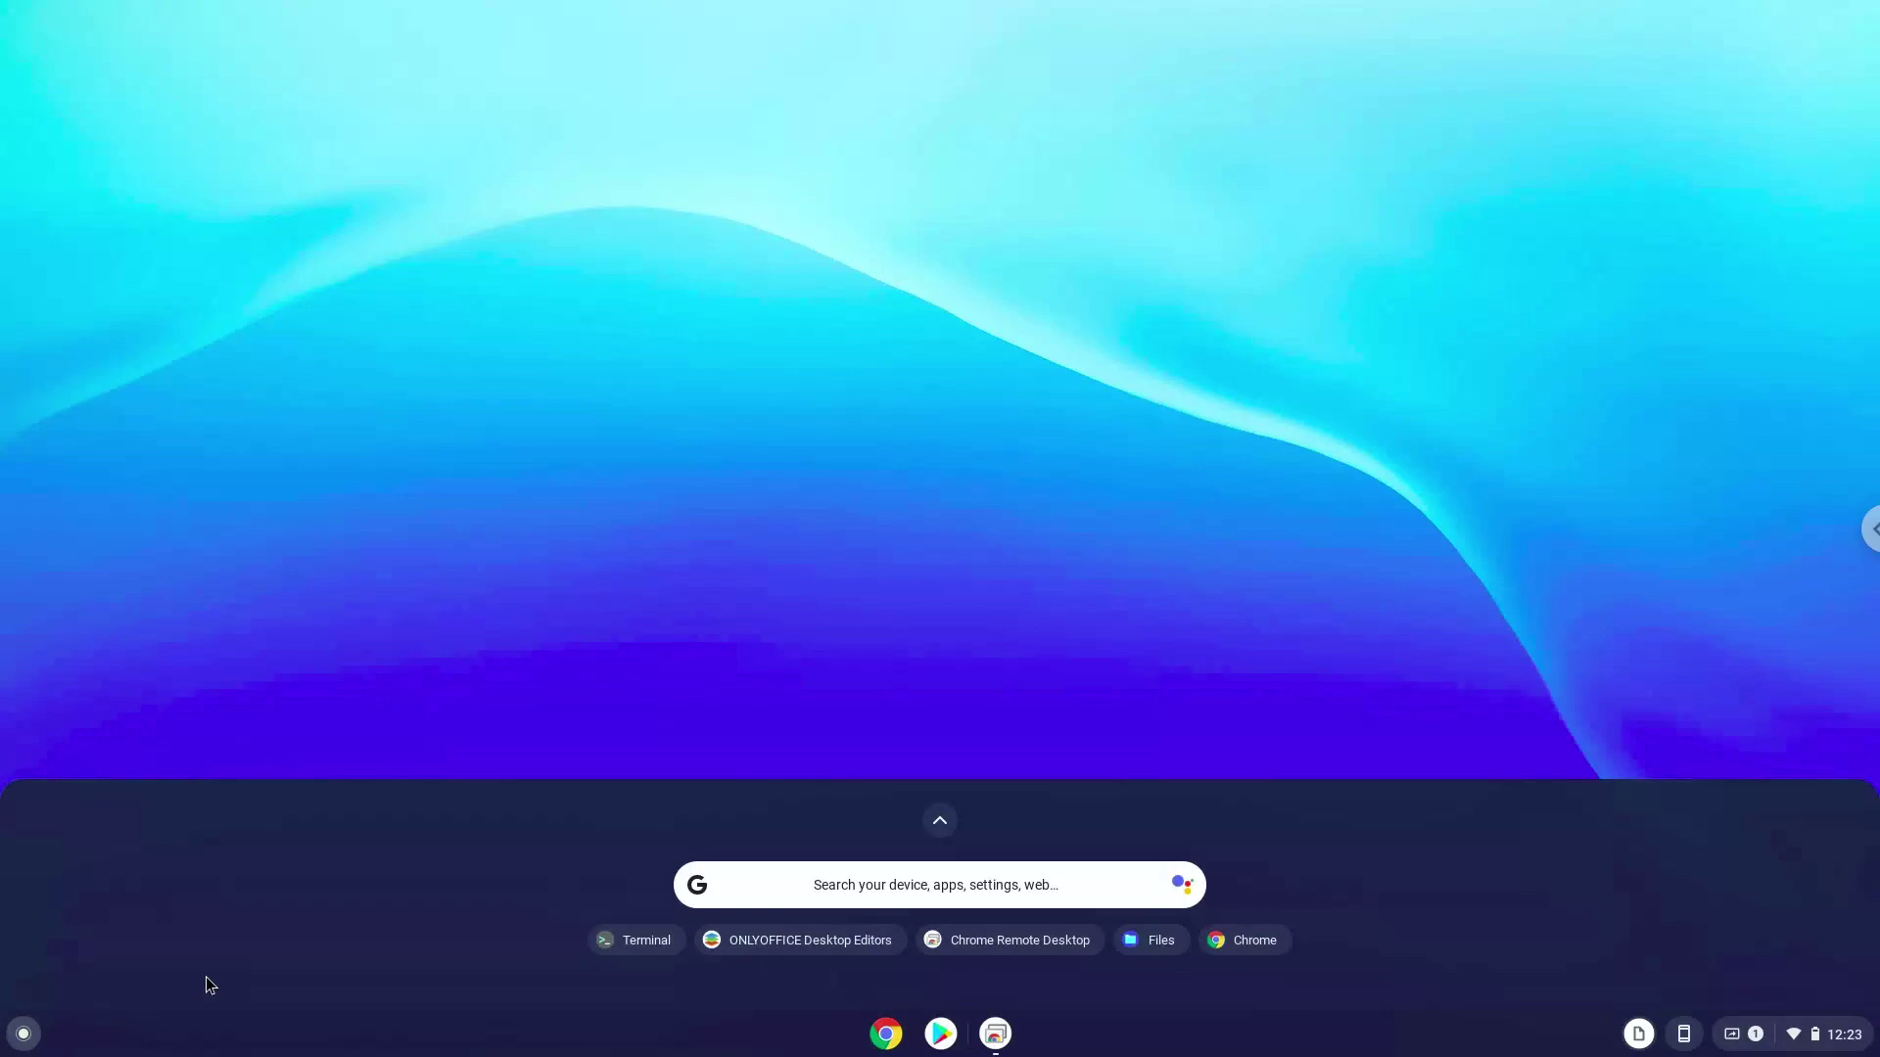
click(939, 821)
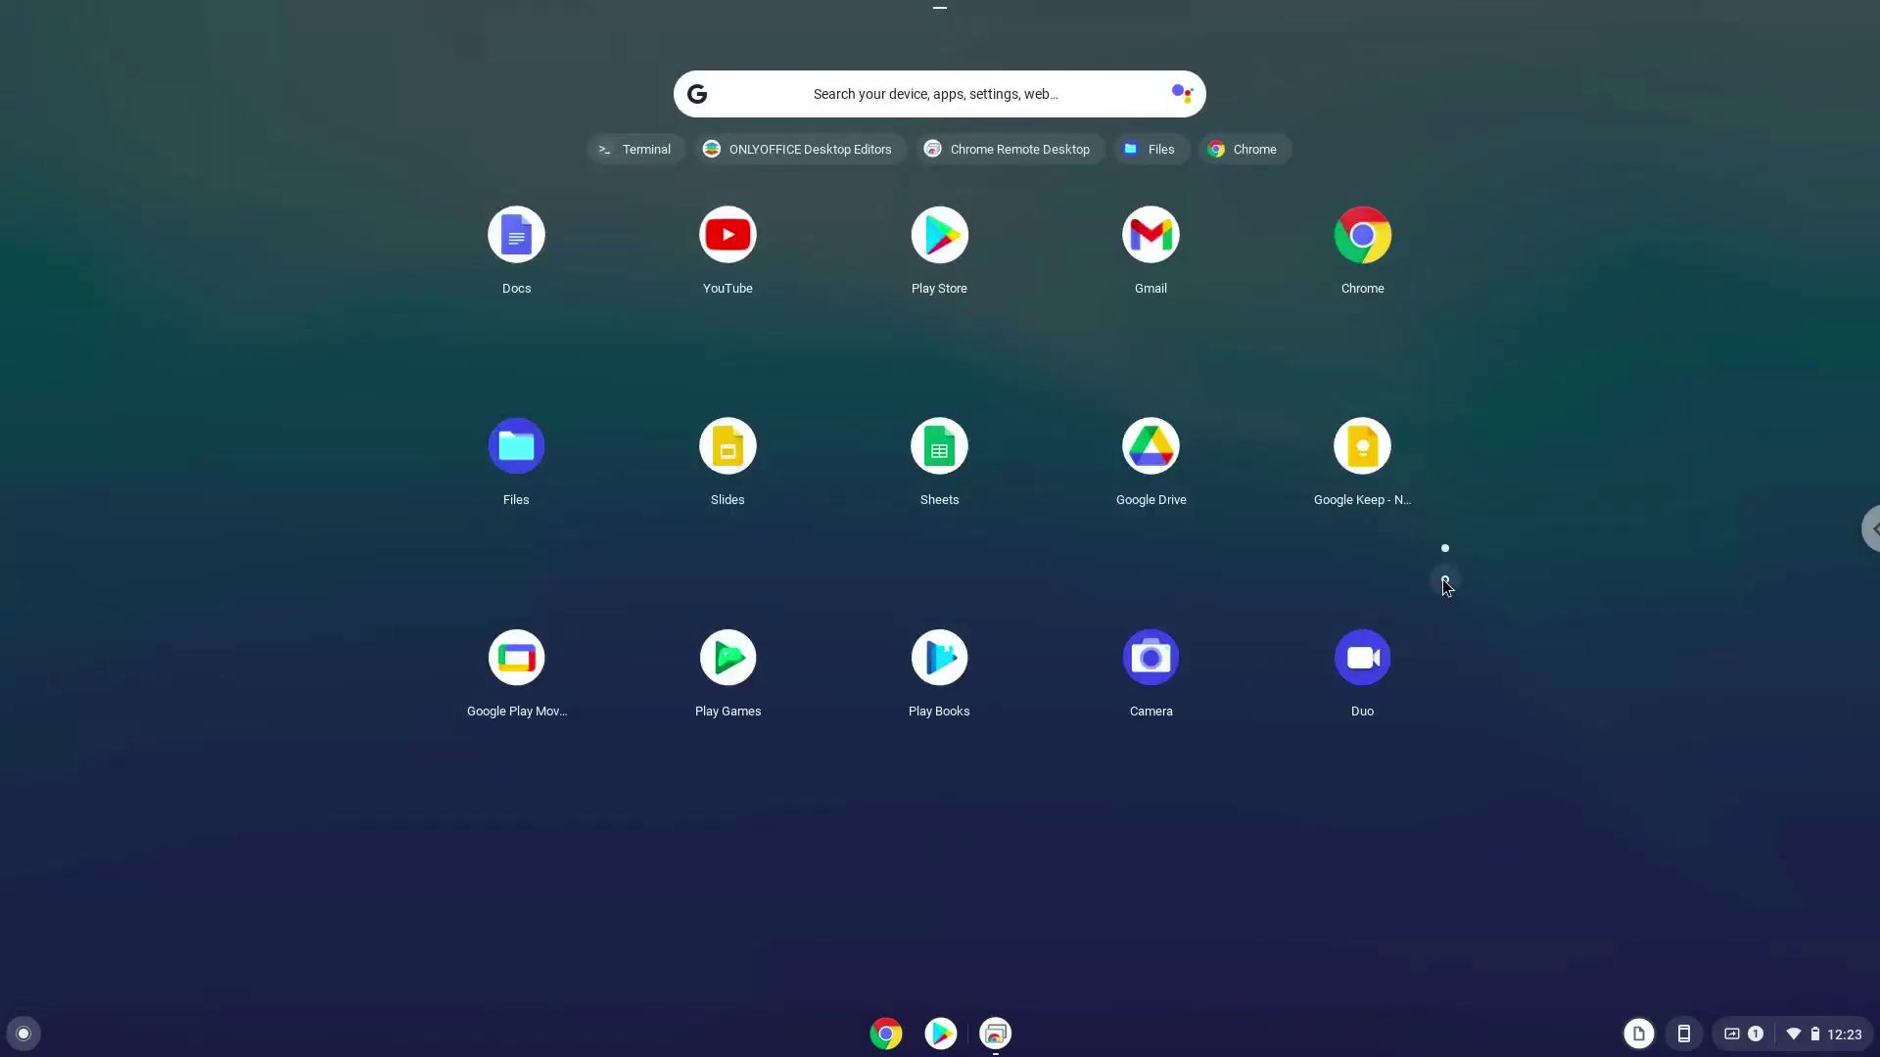
click(1443, 580)
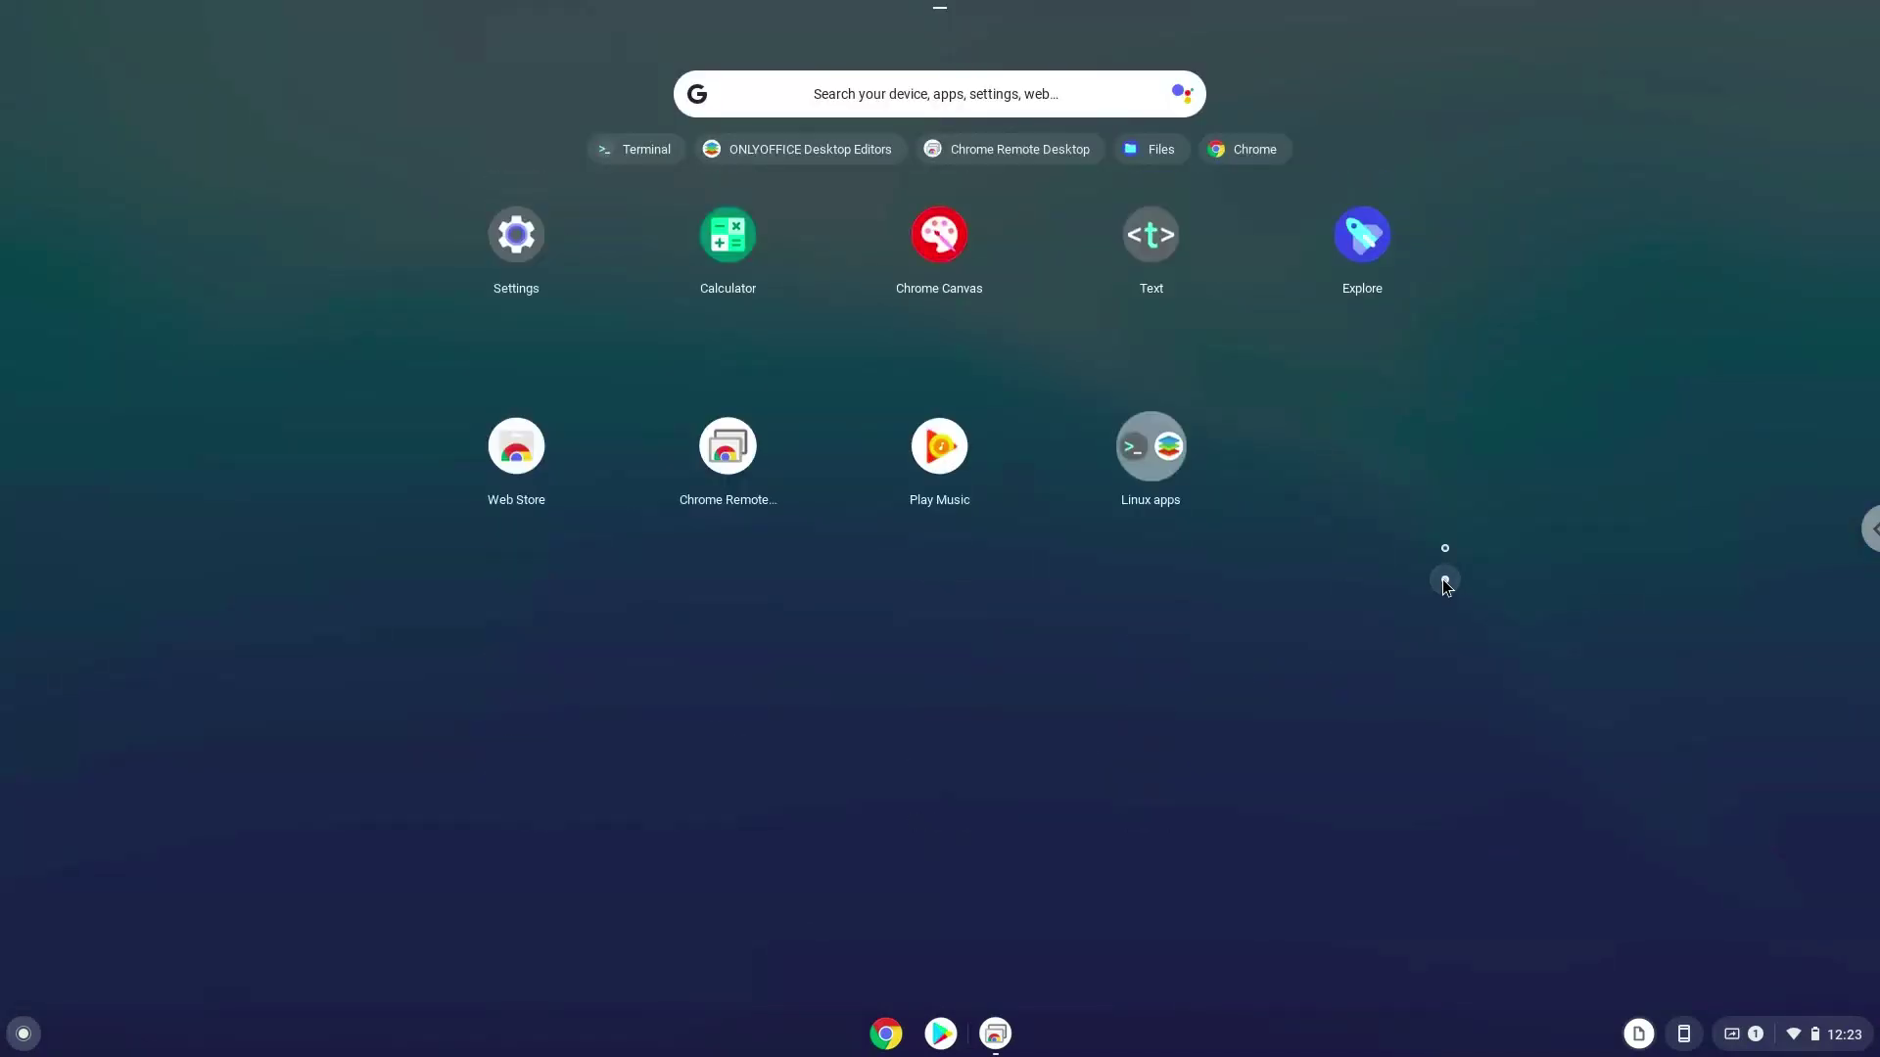
click(1155, 457)
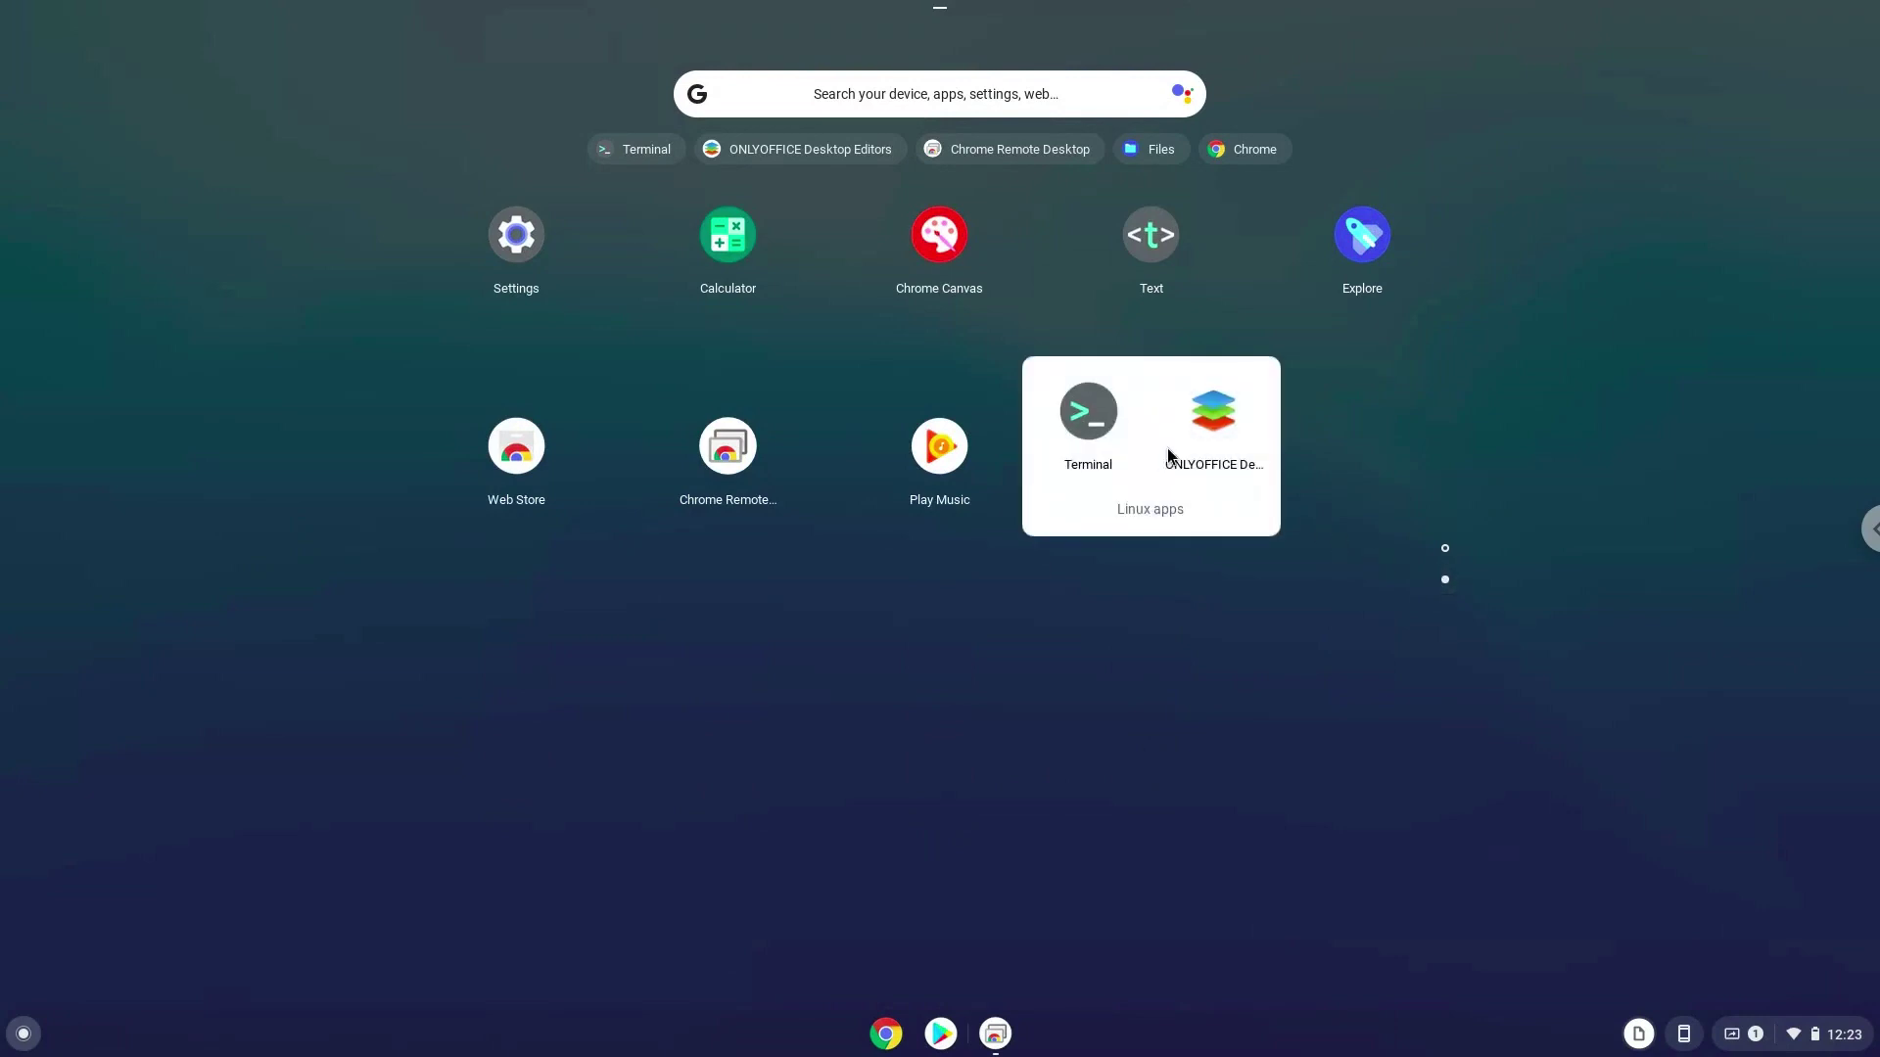
click(1207, 414)
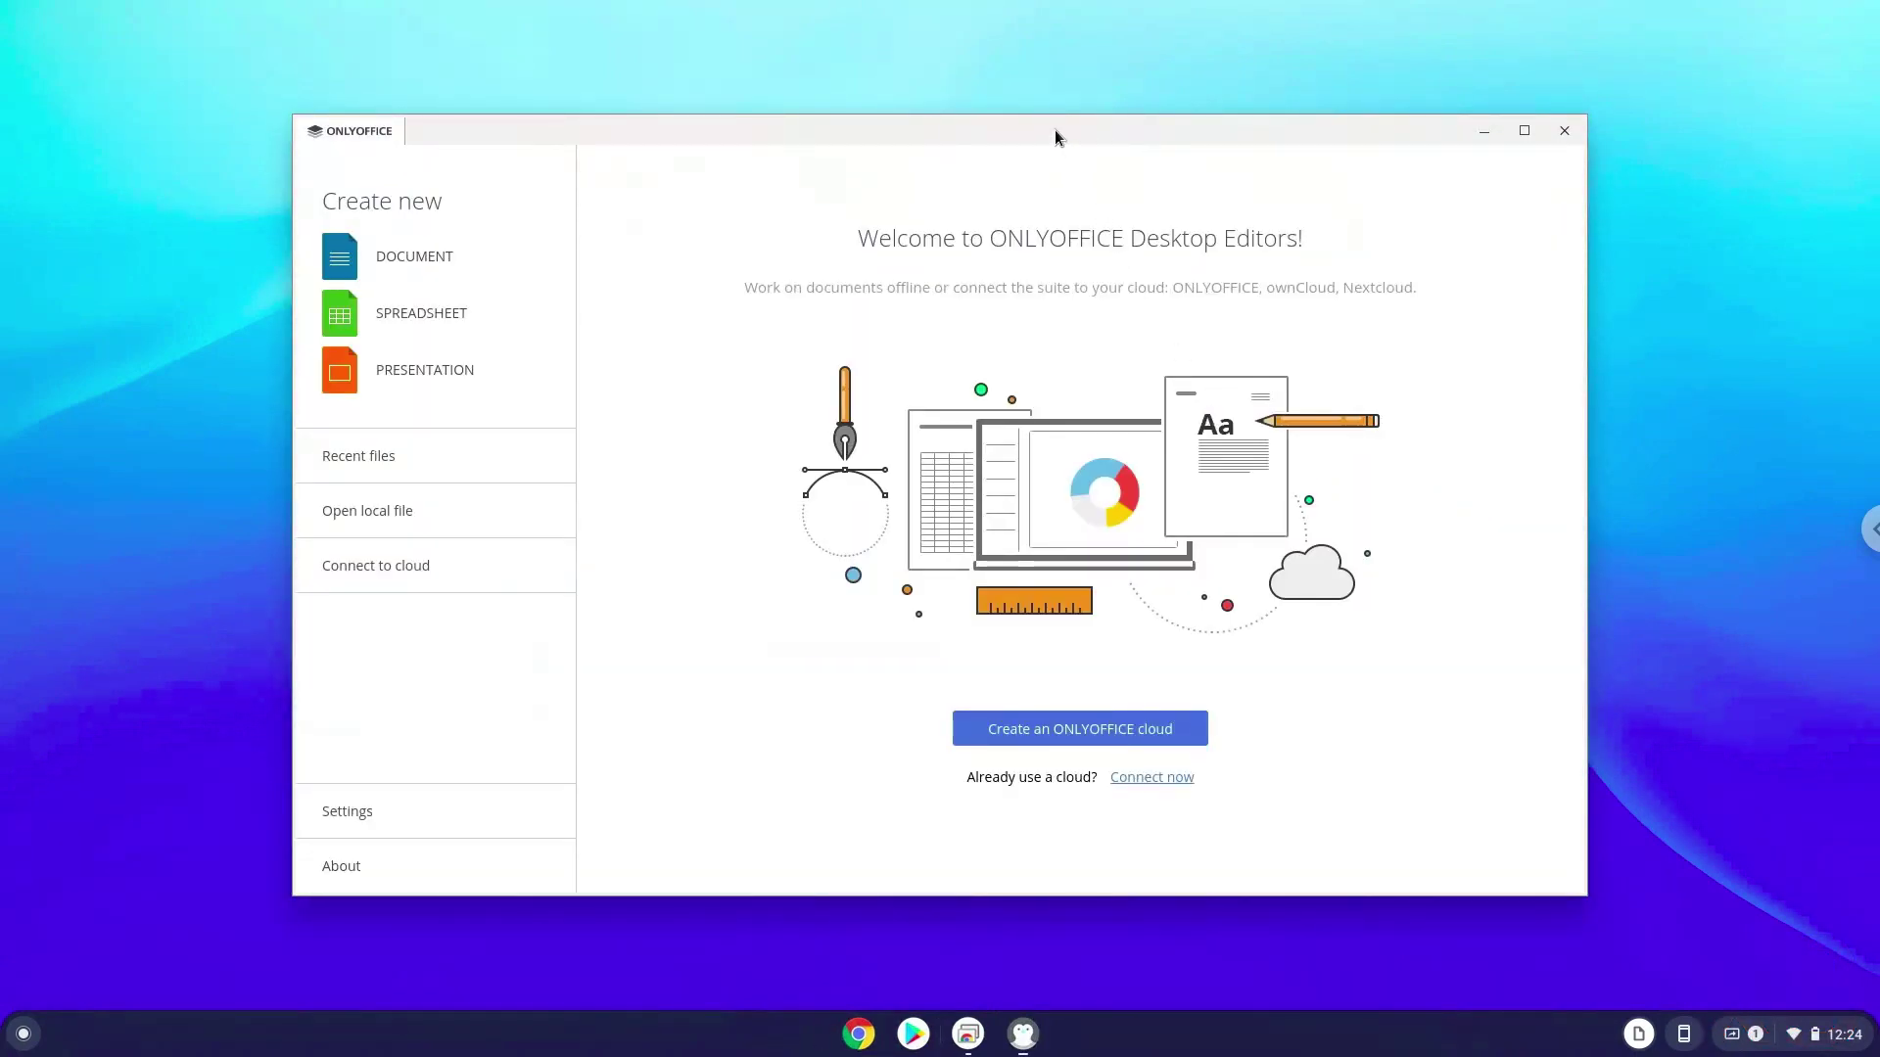
Step: Maximize ONLYOFFICE and create a new blank document, Document1.docx
double_click(1054, 137)
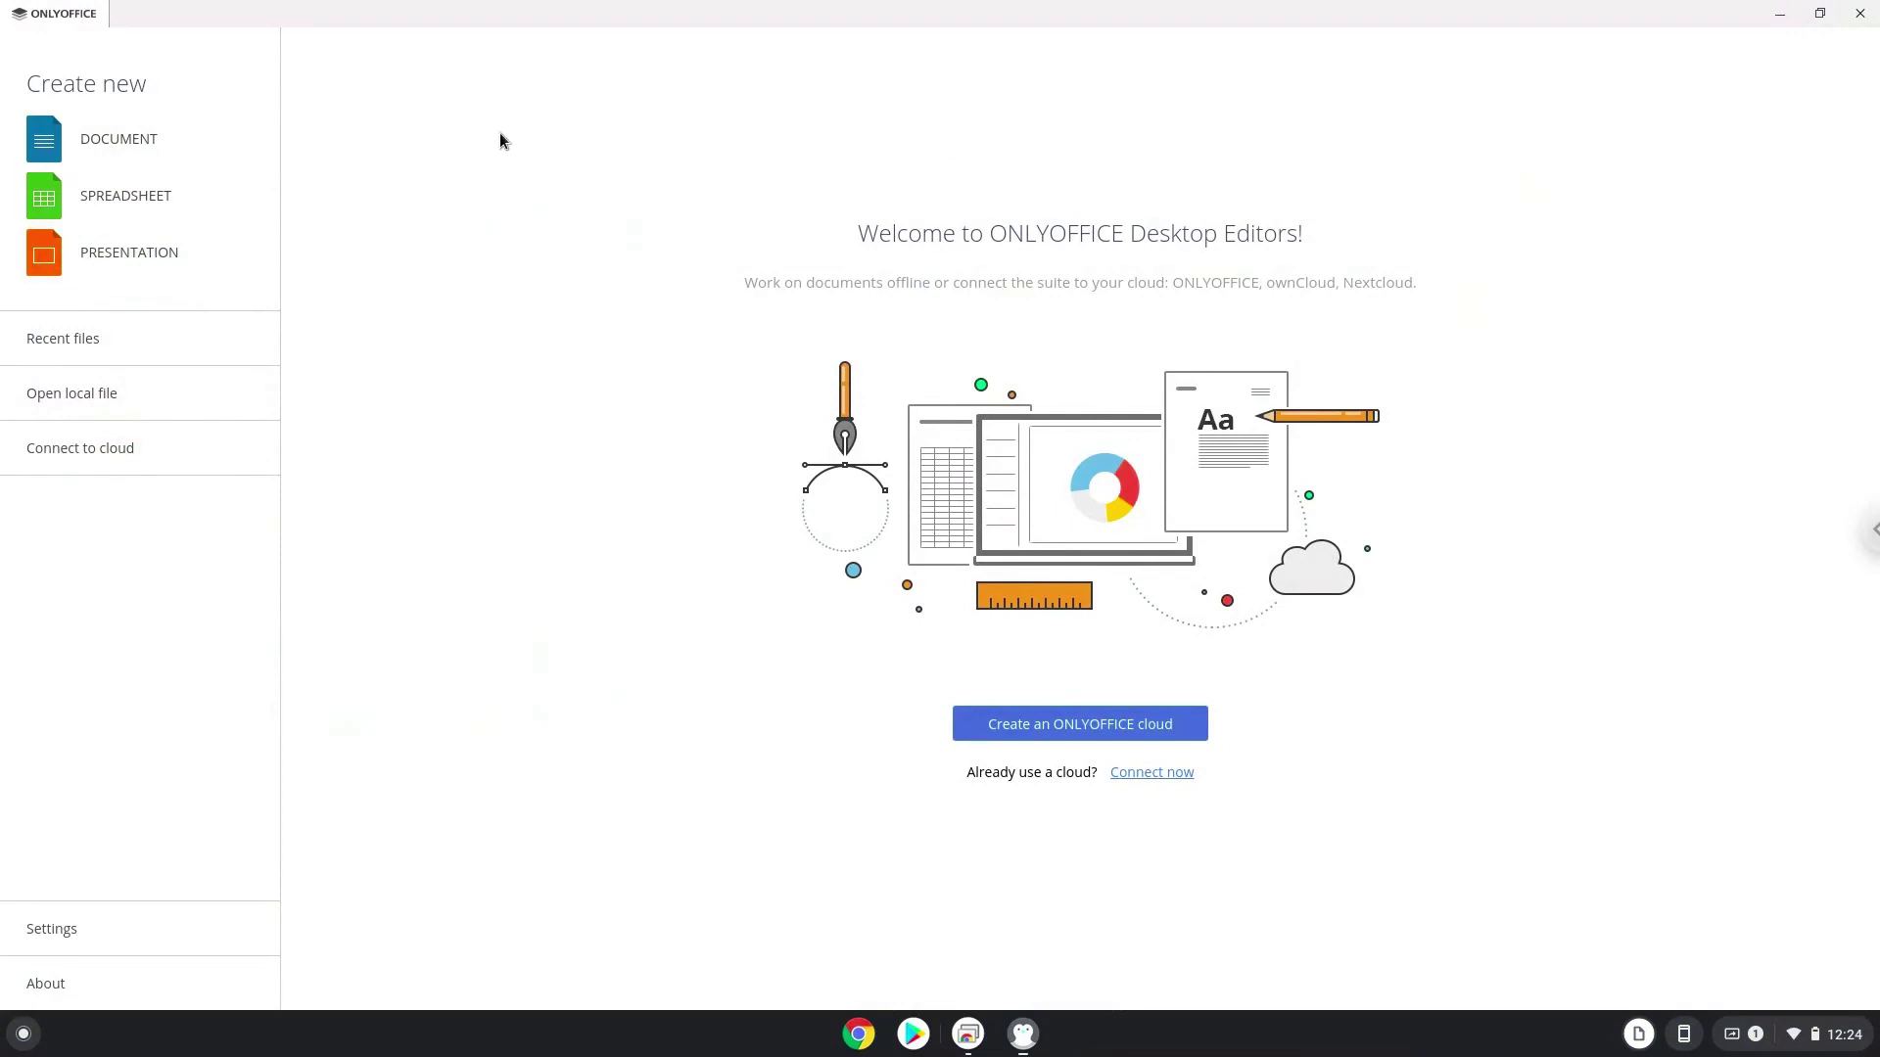
click(133, 141)
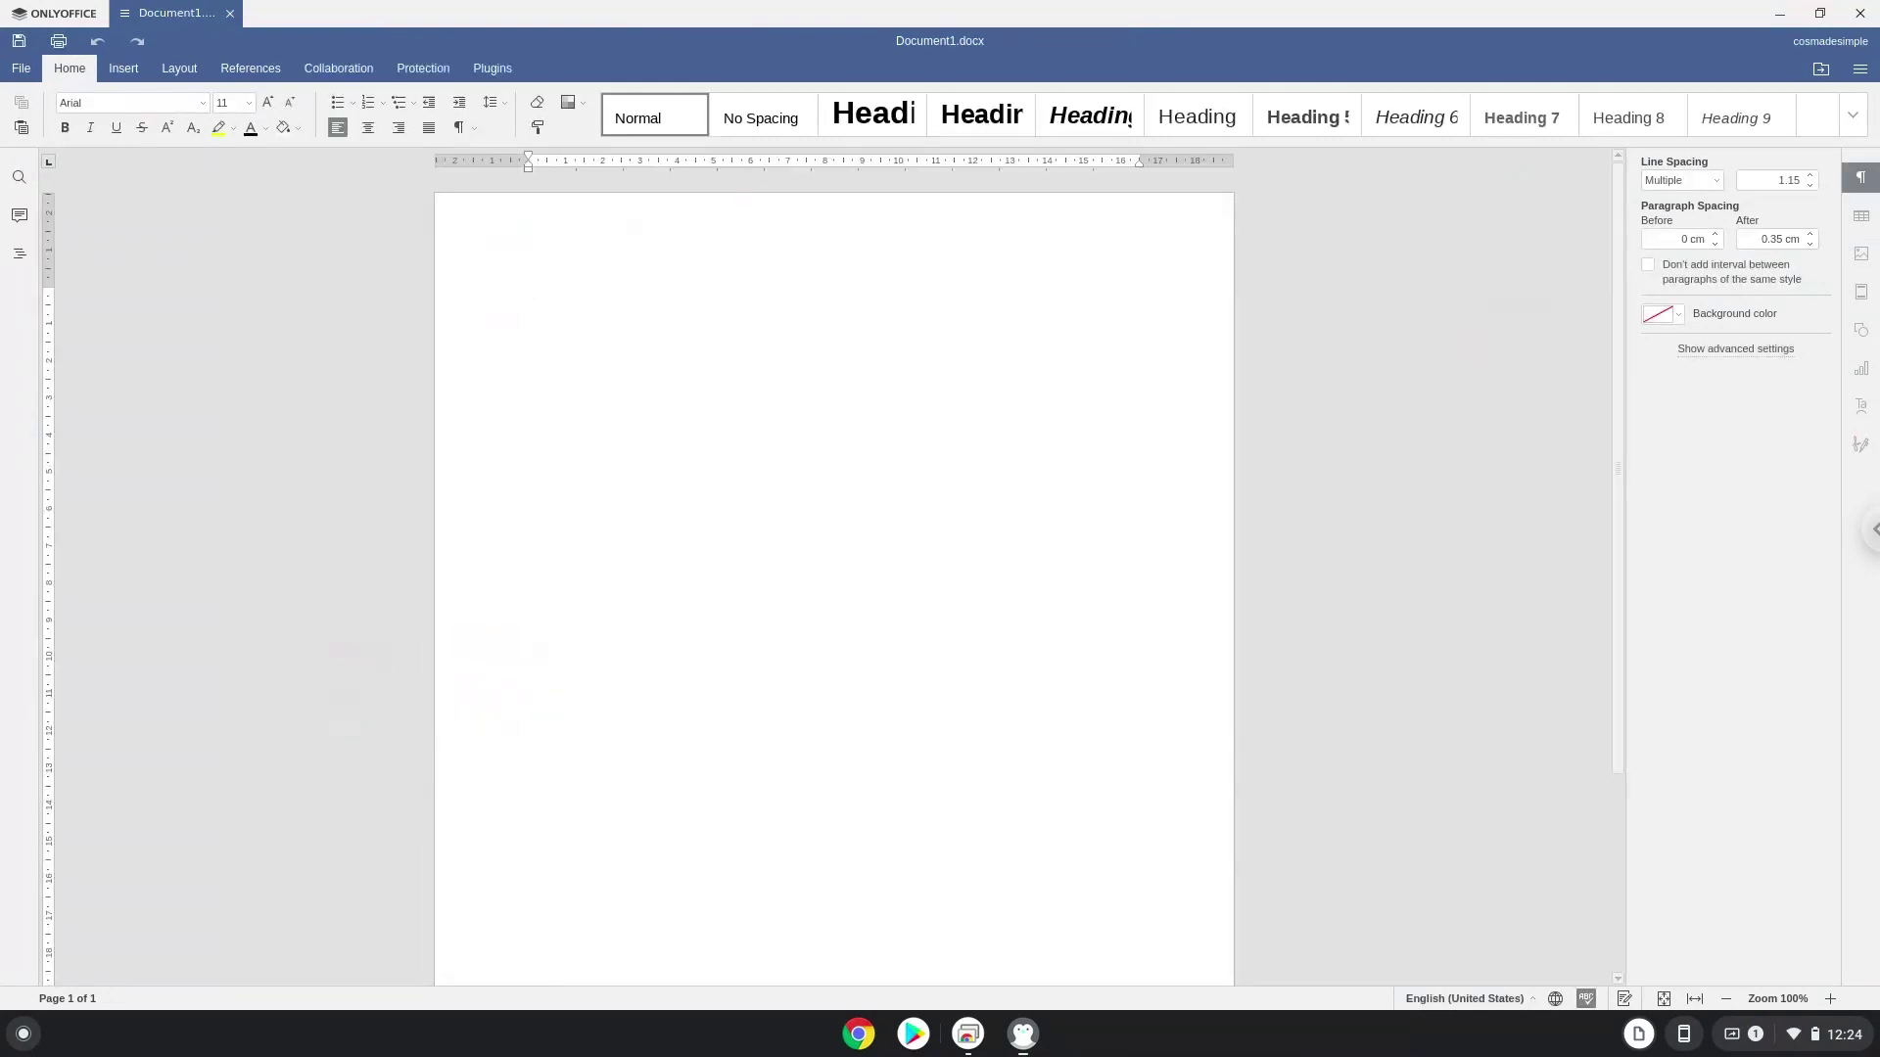
text(Hello)
text(!)
Step: Save the Hello! document as Document1 with File > Save as, then close ONLYOFFICE
click(24, 69)
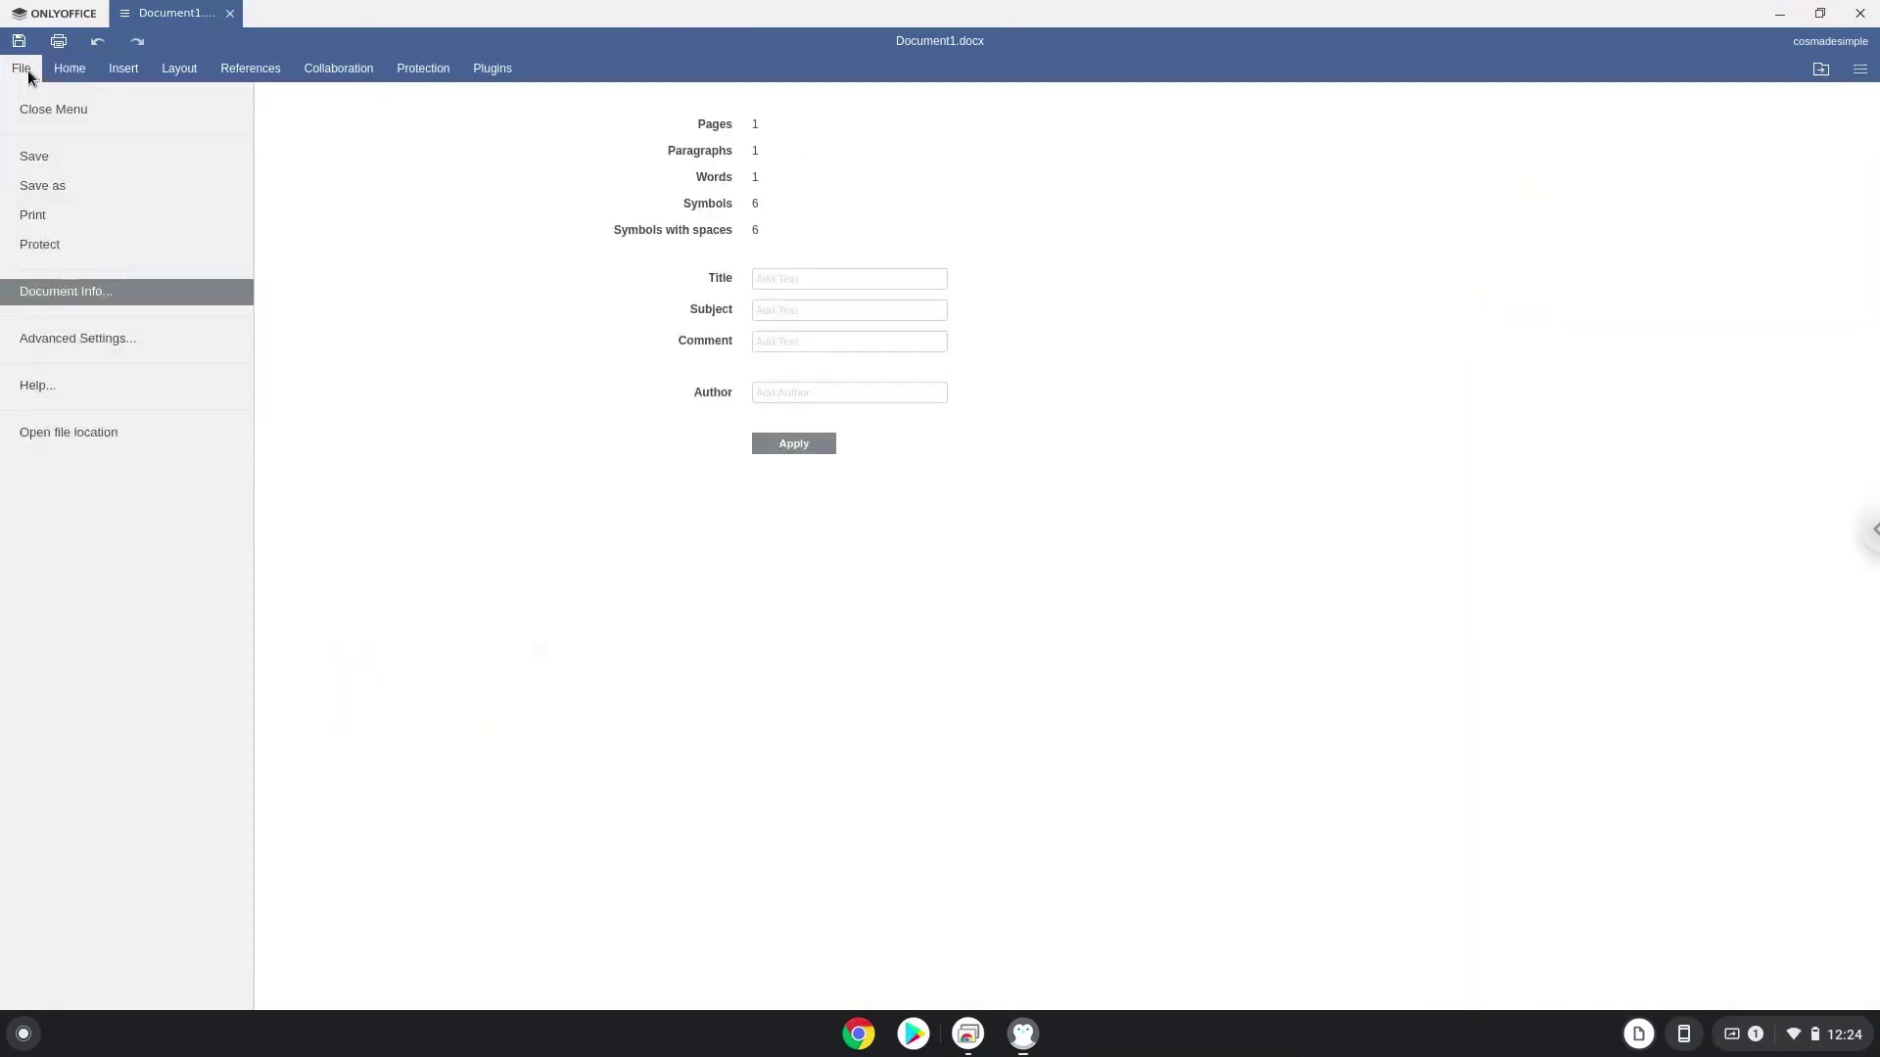
click(37, 186)
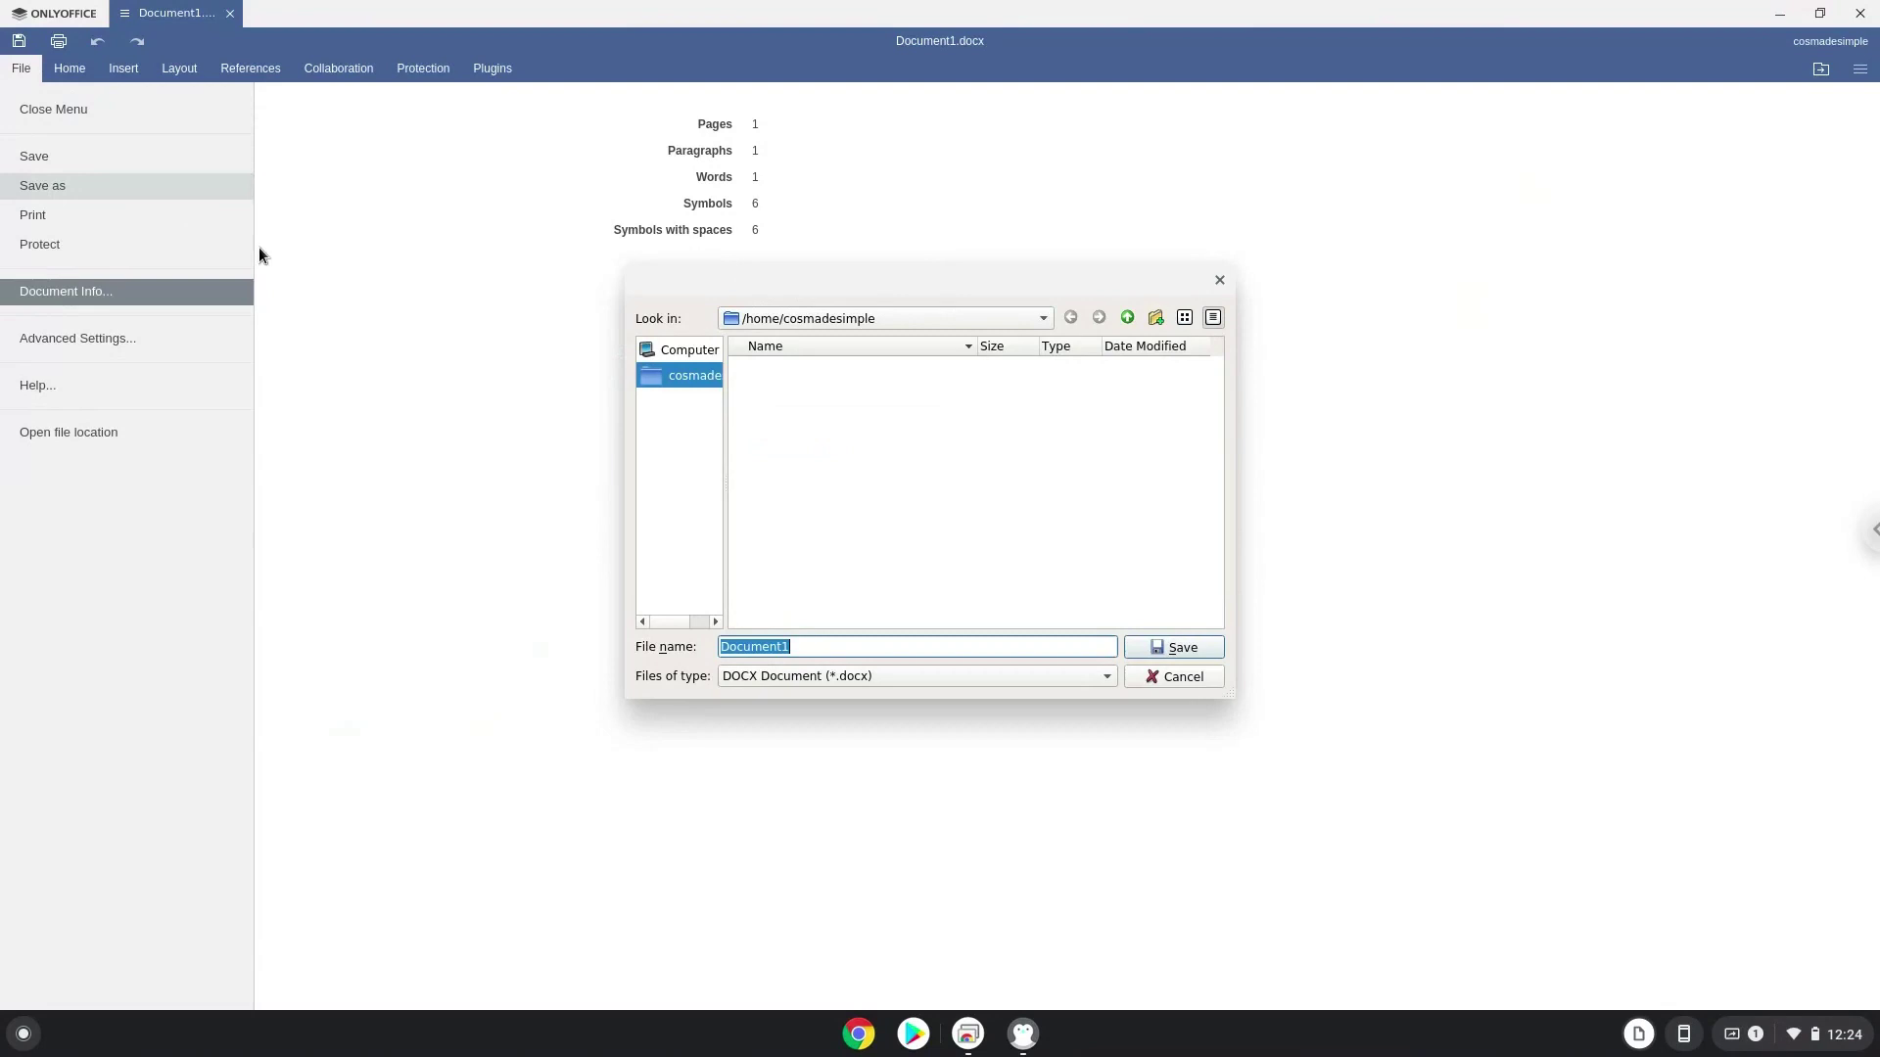
click(1177, 651)
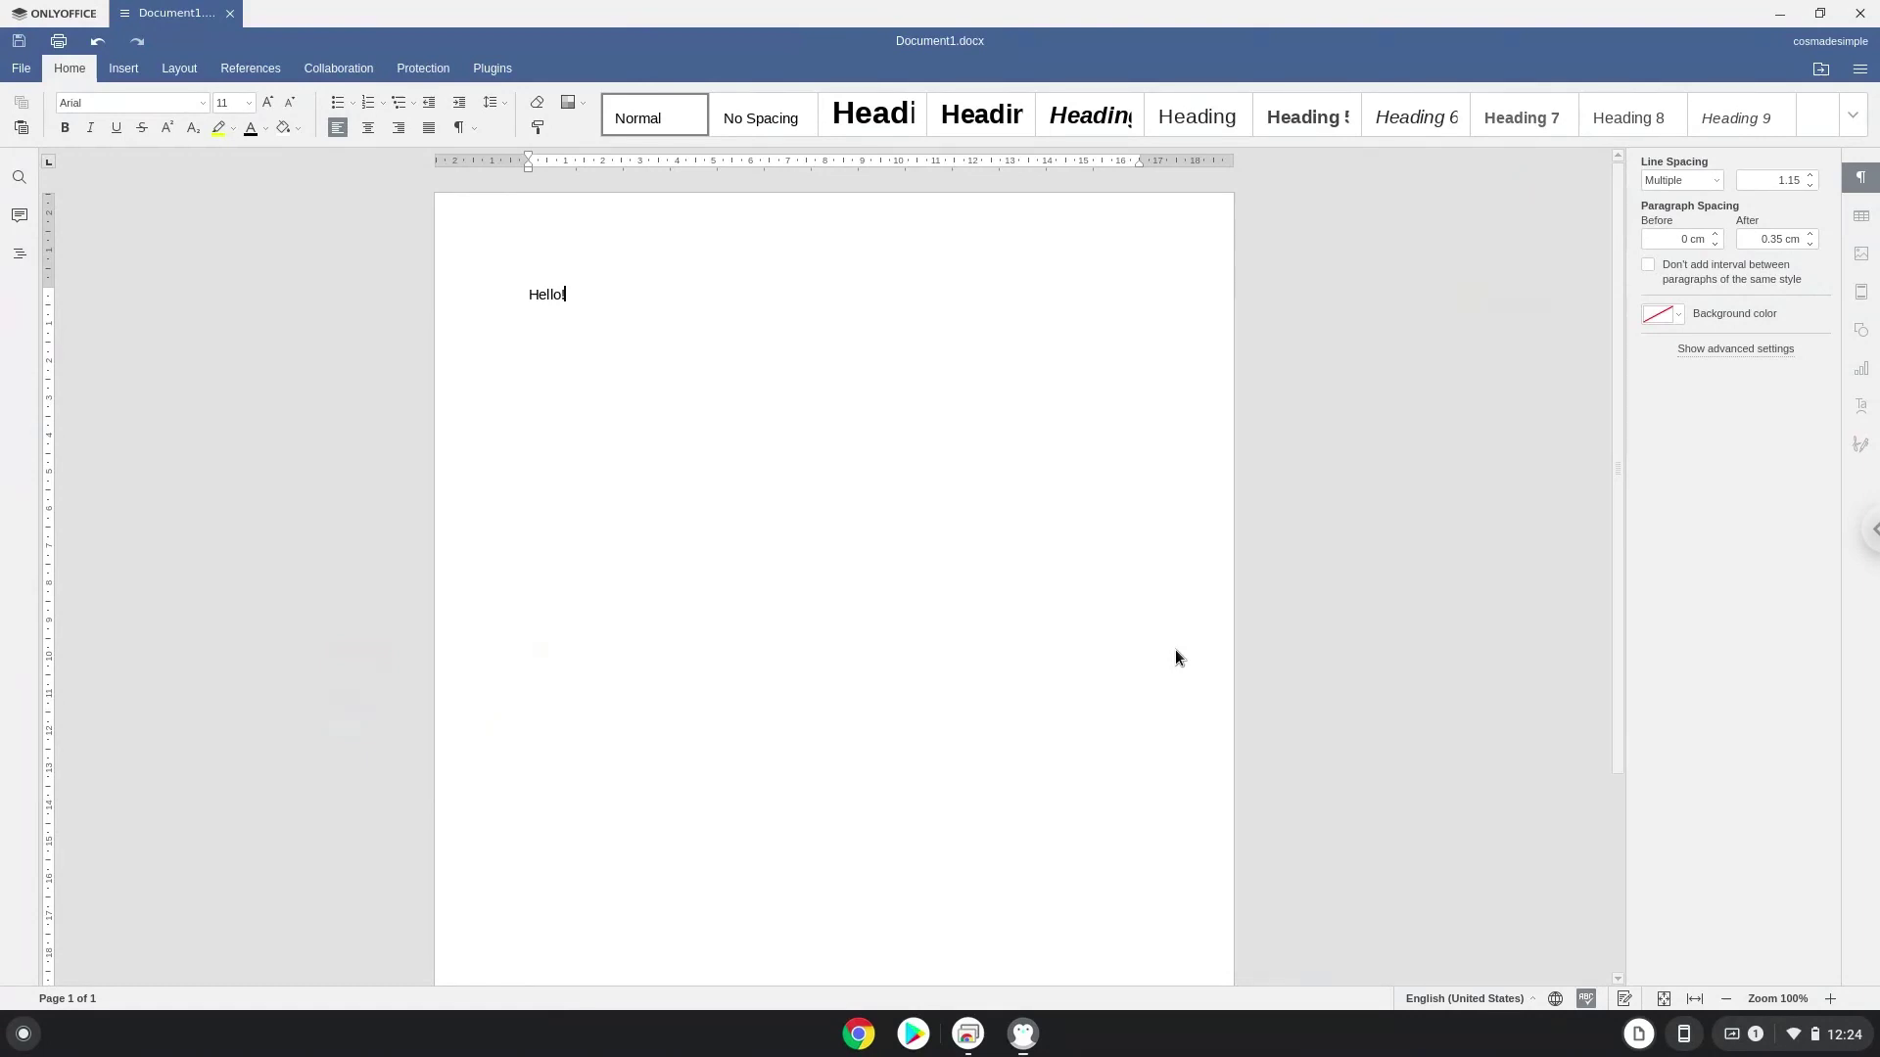
click(1860, 13)
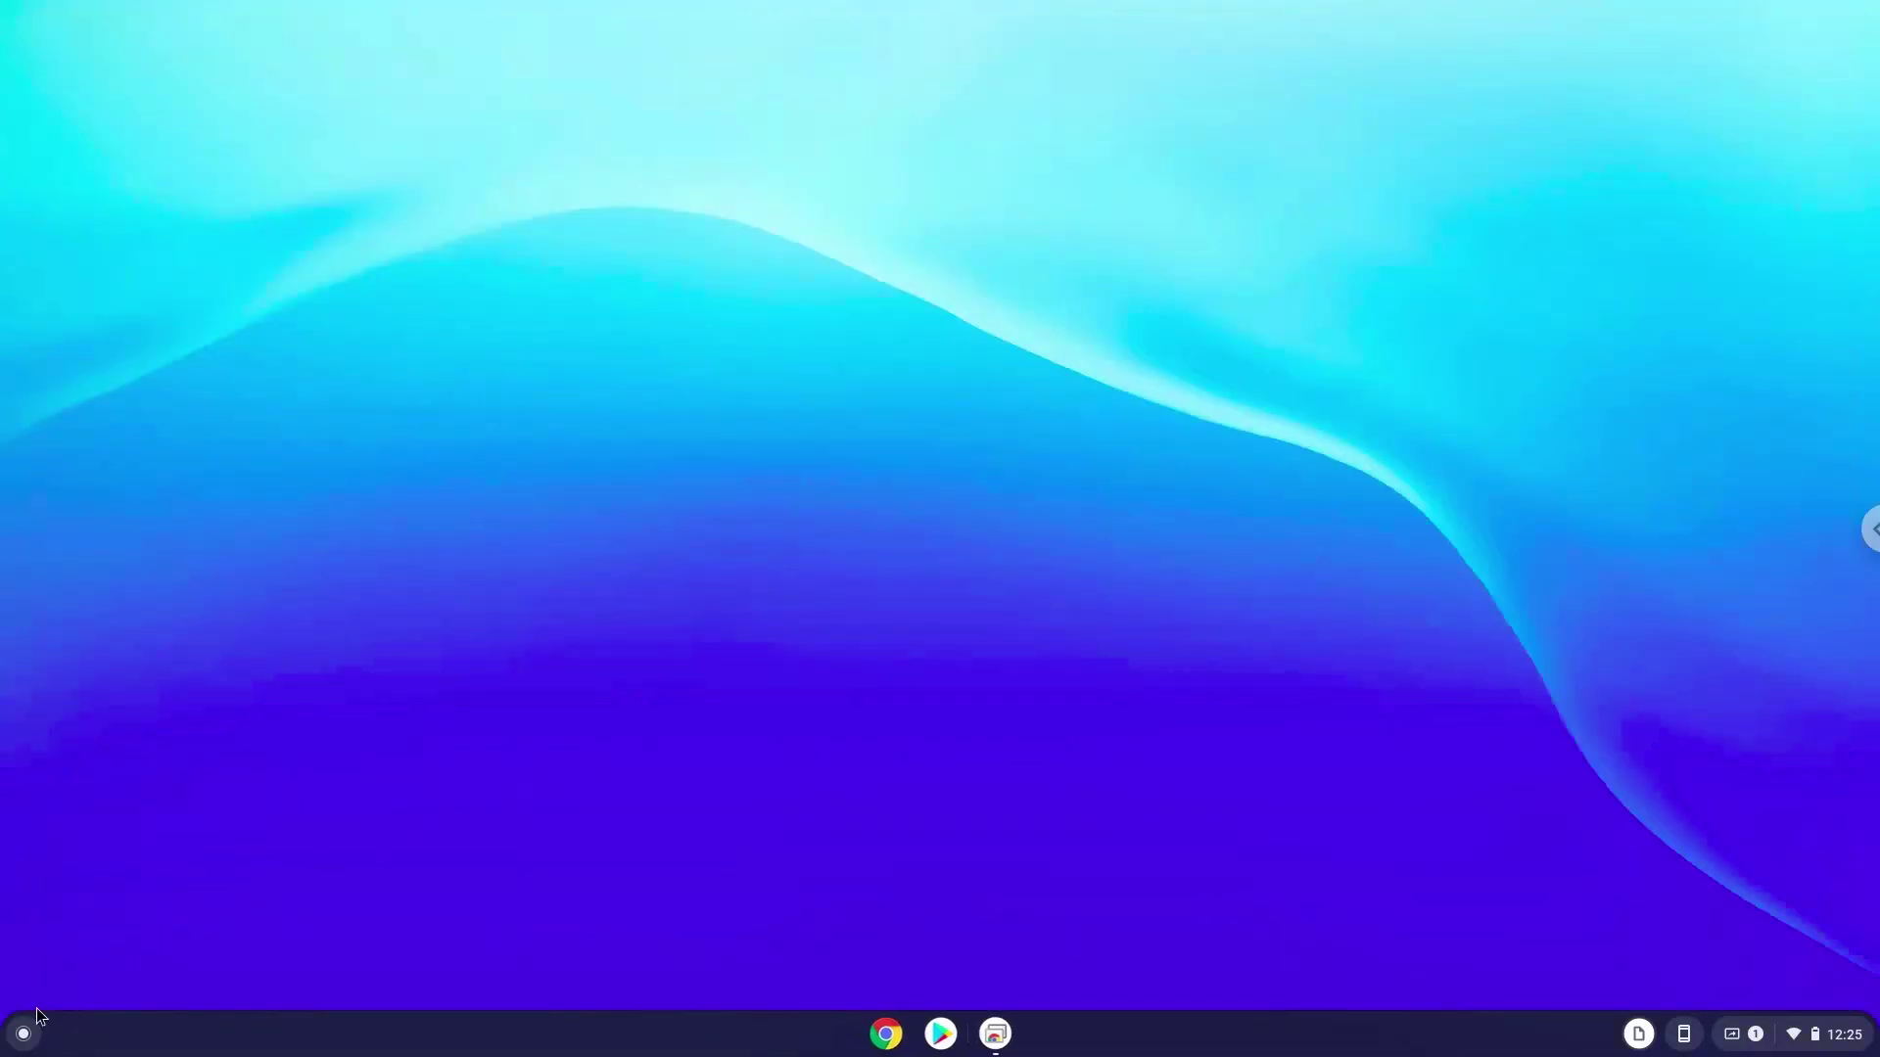
Step: Open Files to Linux files, preview Document1.docx showing Hello!, then close the preview
click(25, 1031)
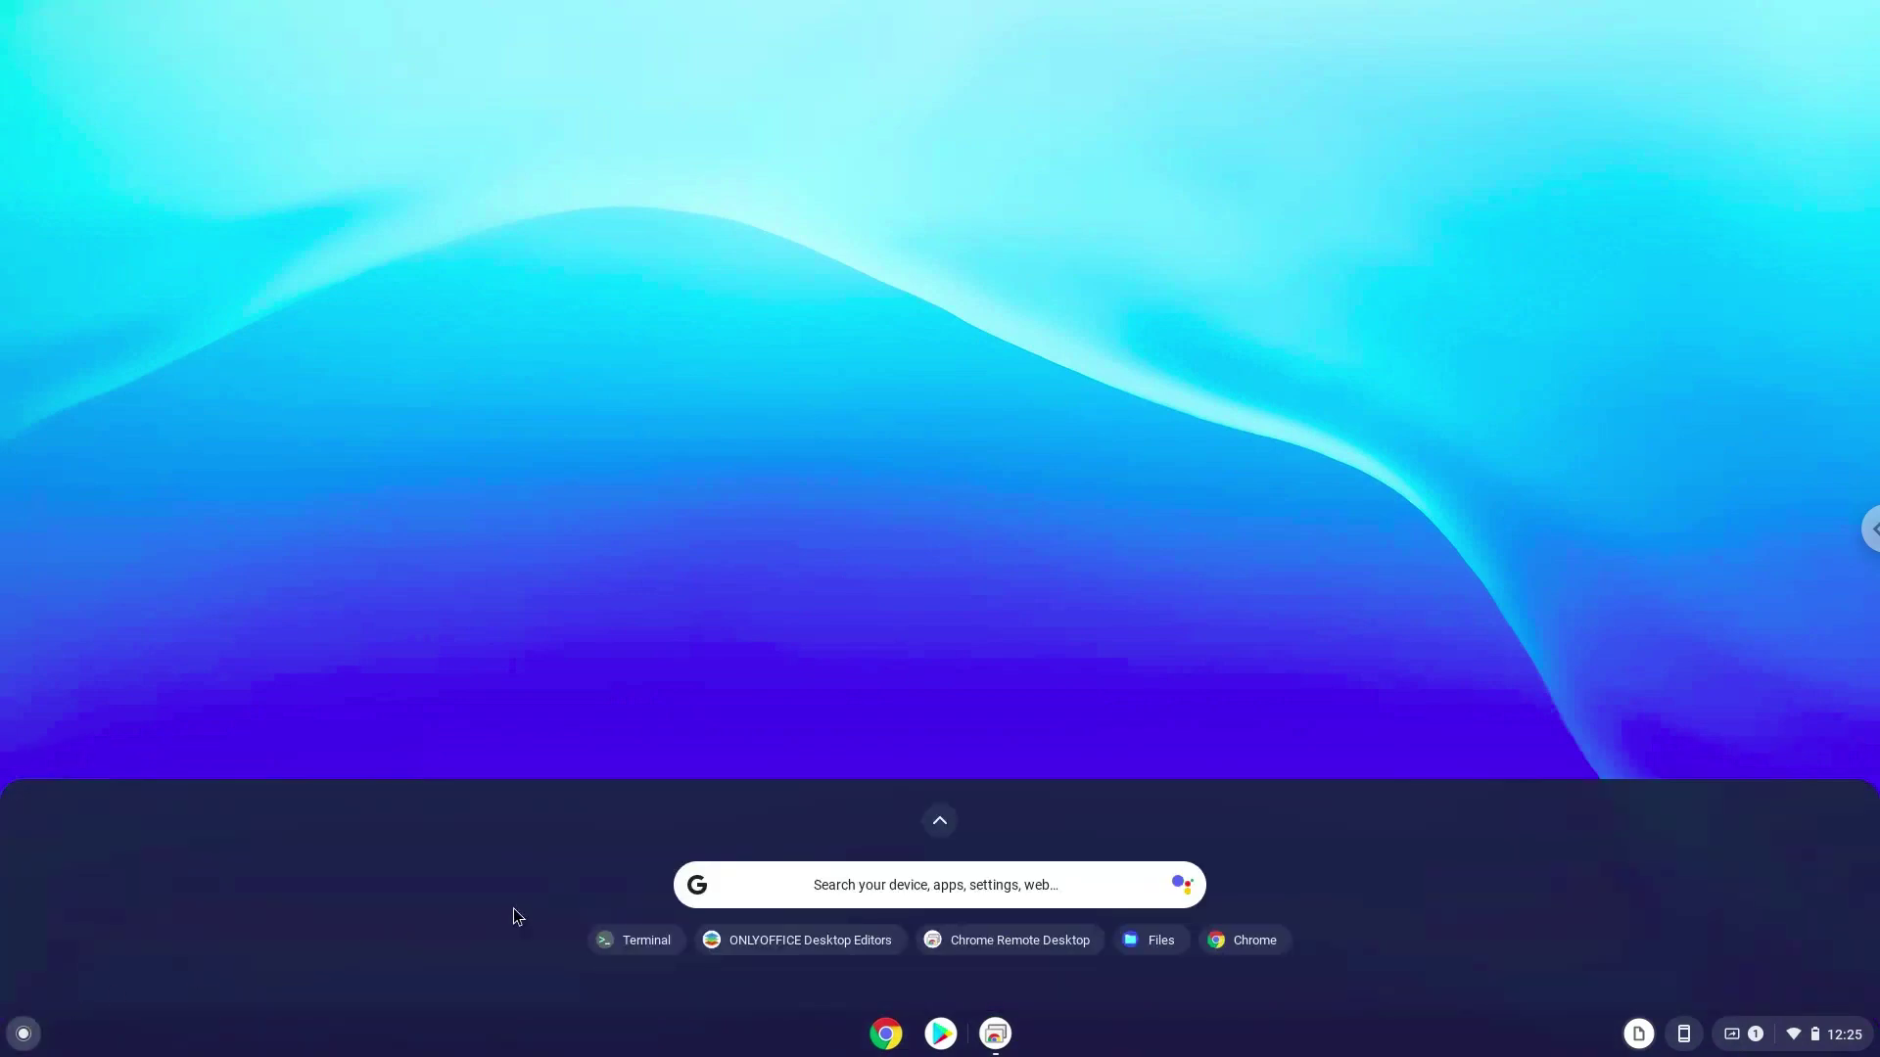
click(938, 820)
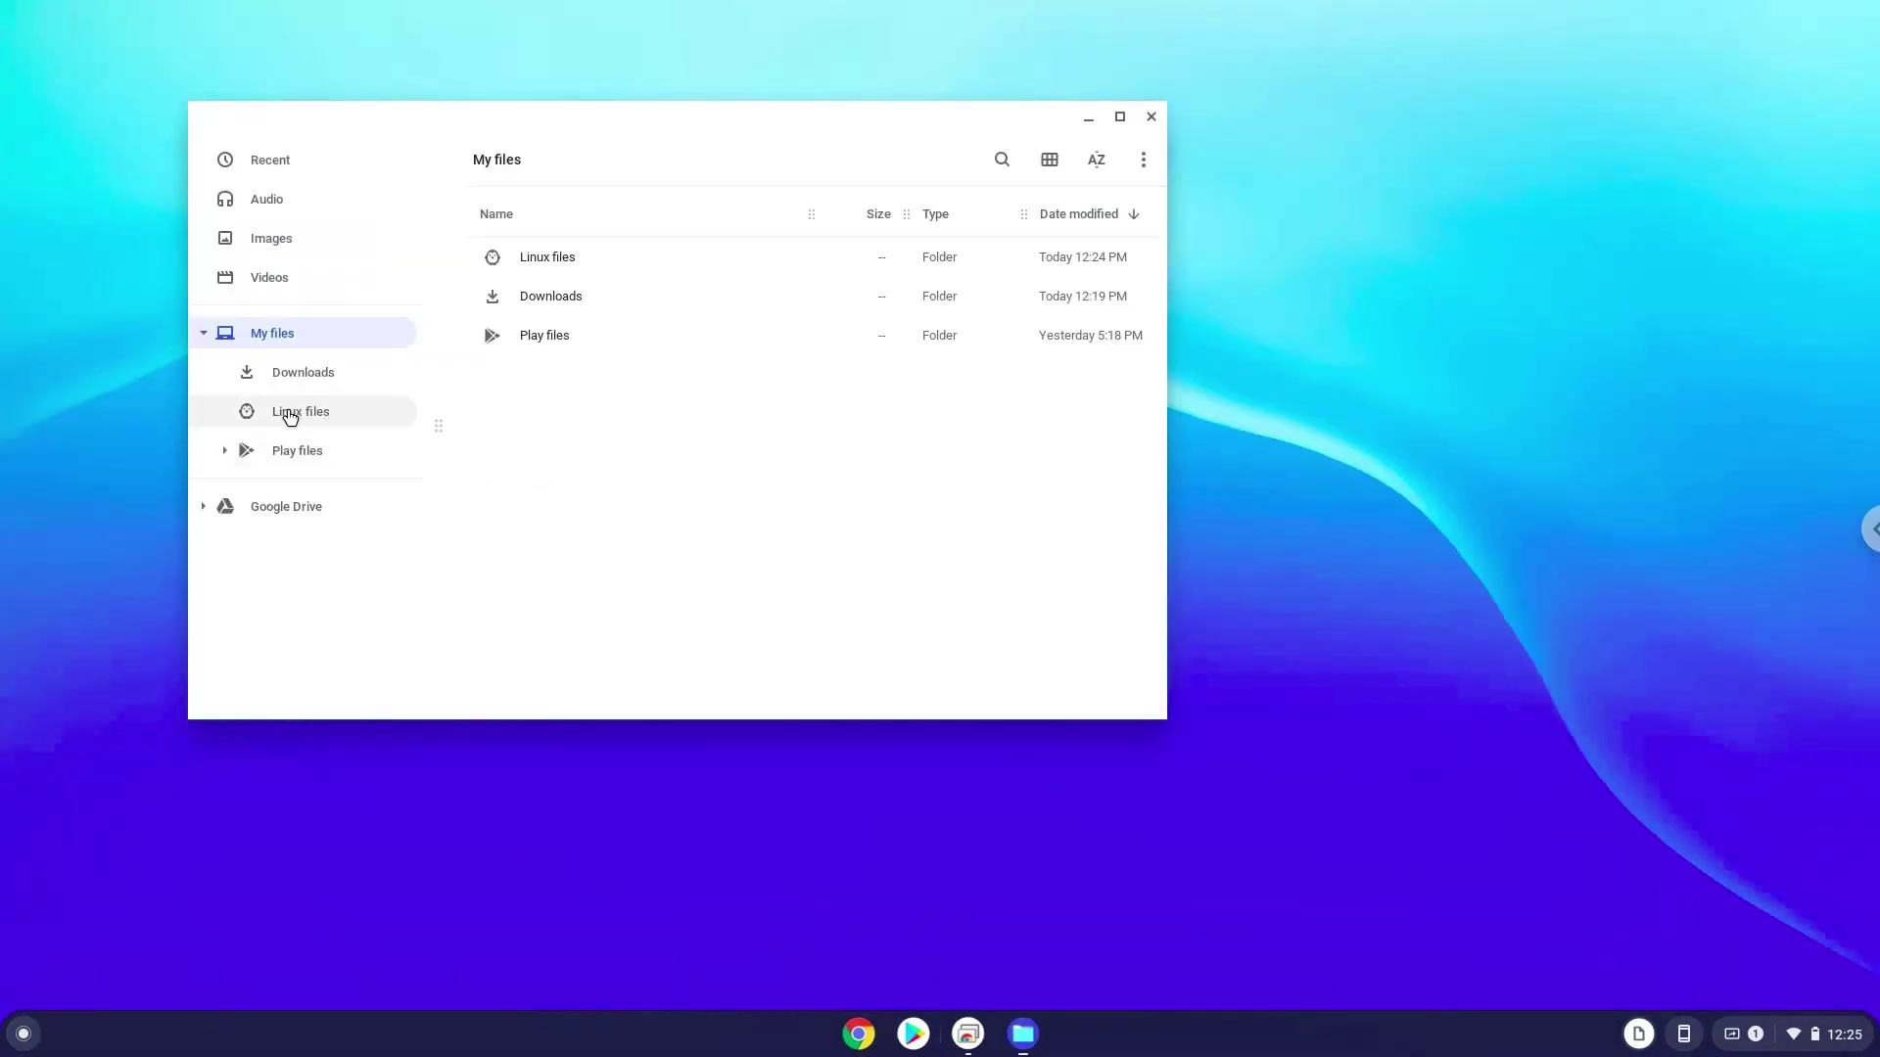
click(290, 416)
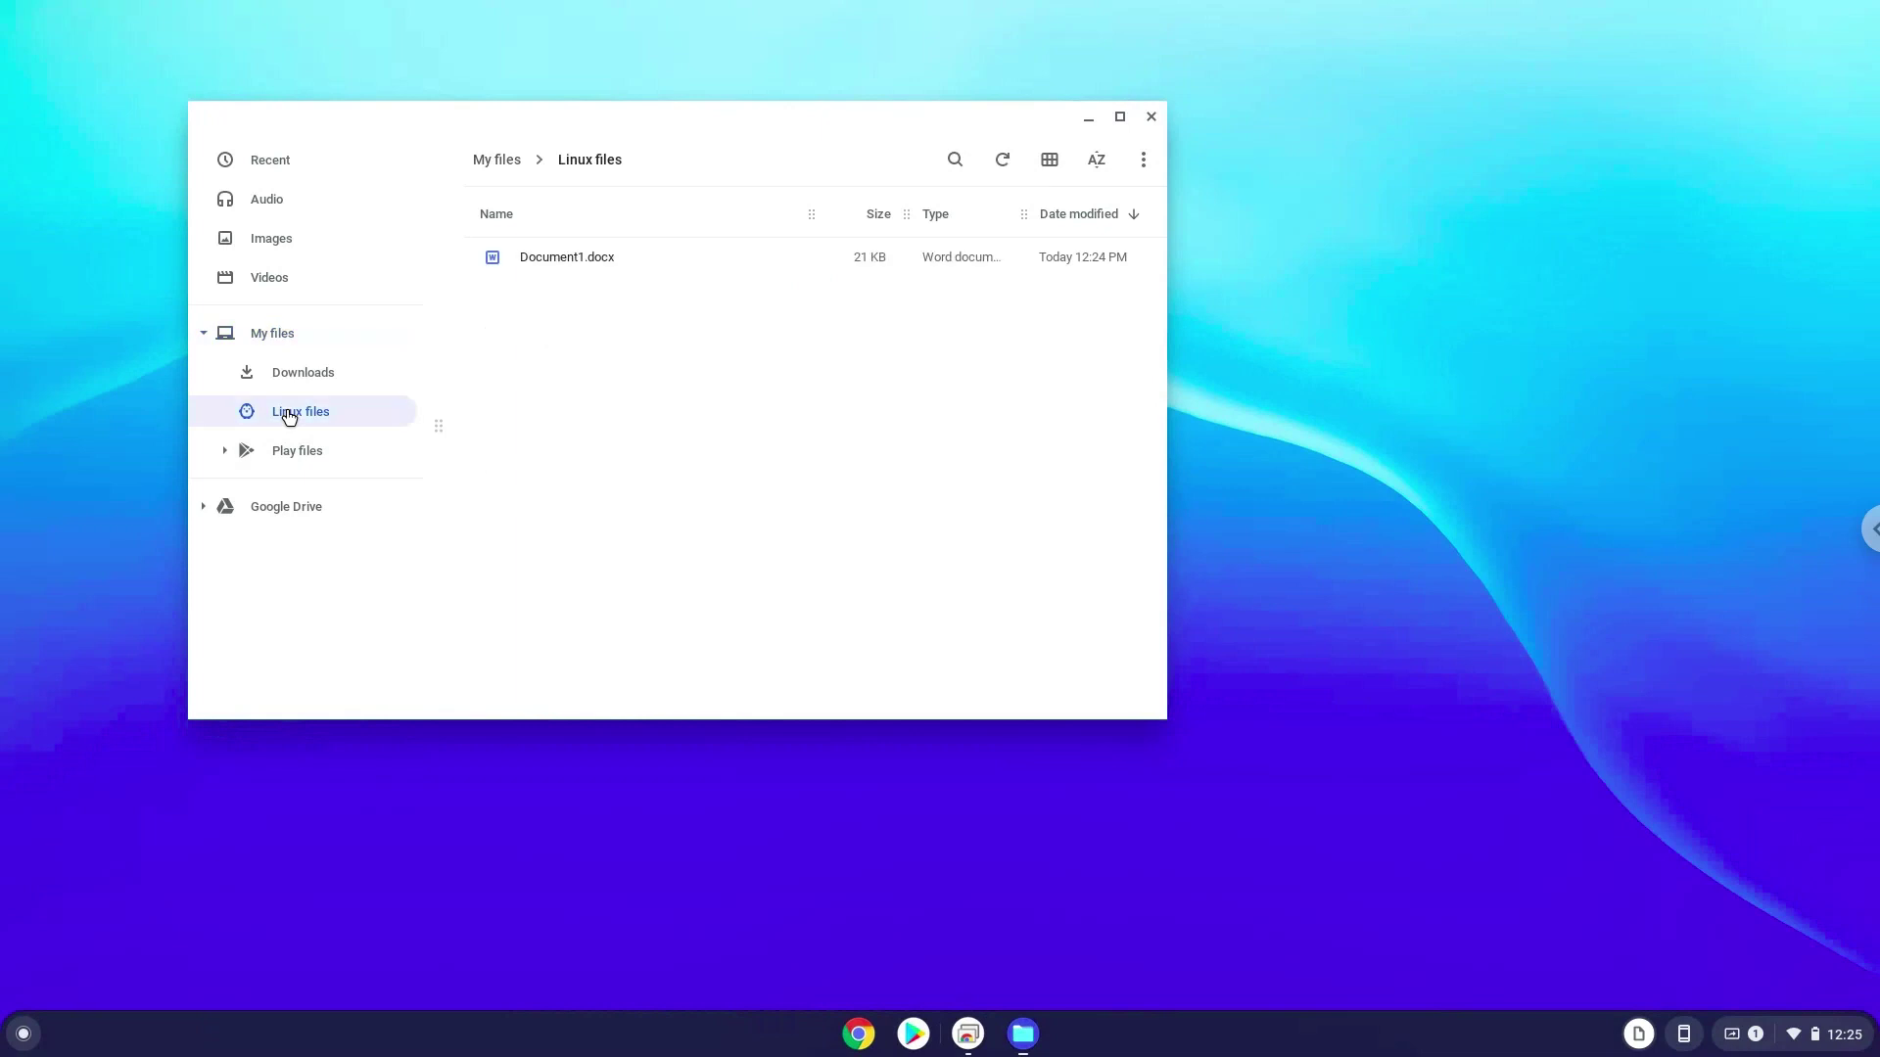
right_click(531, 260)
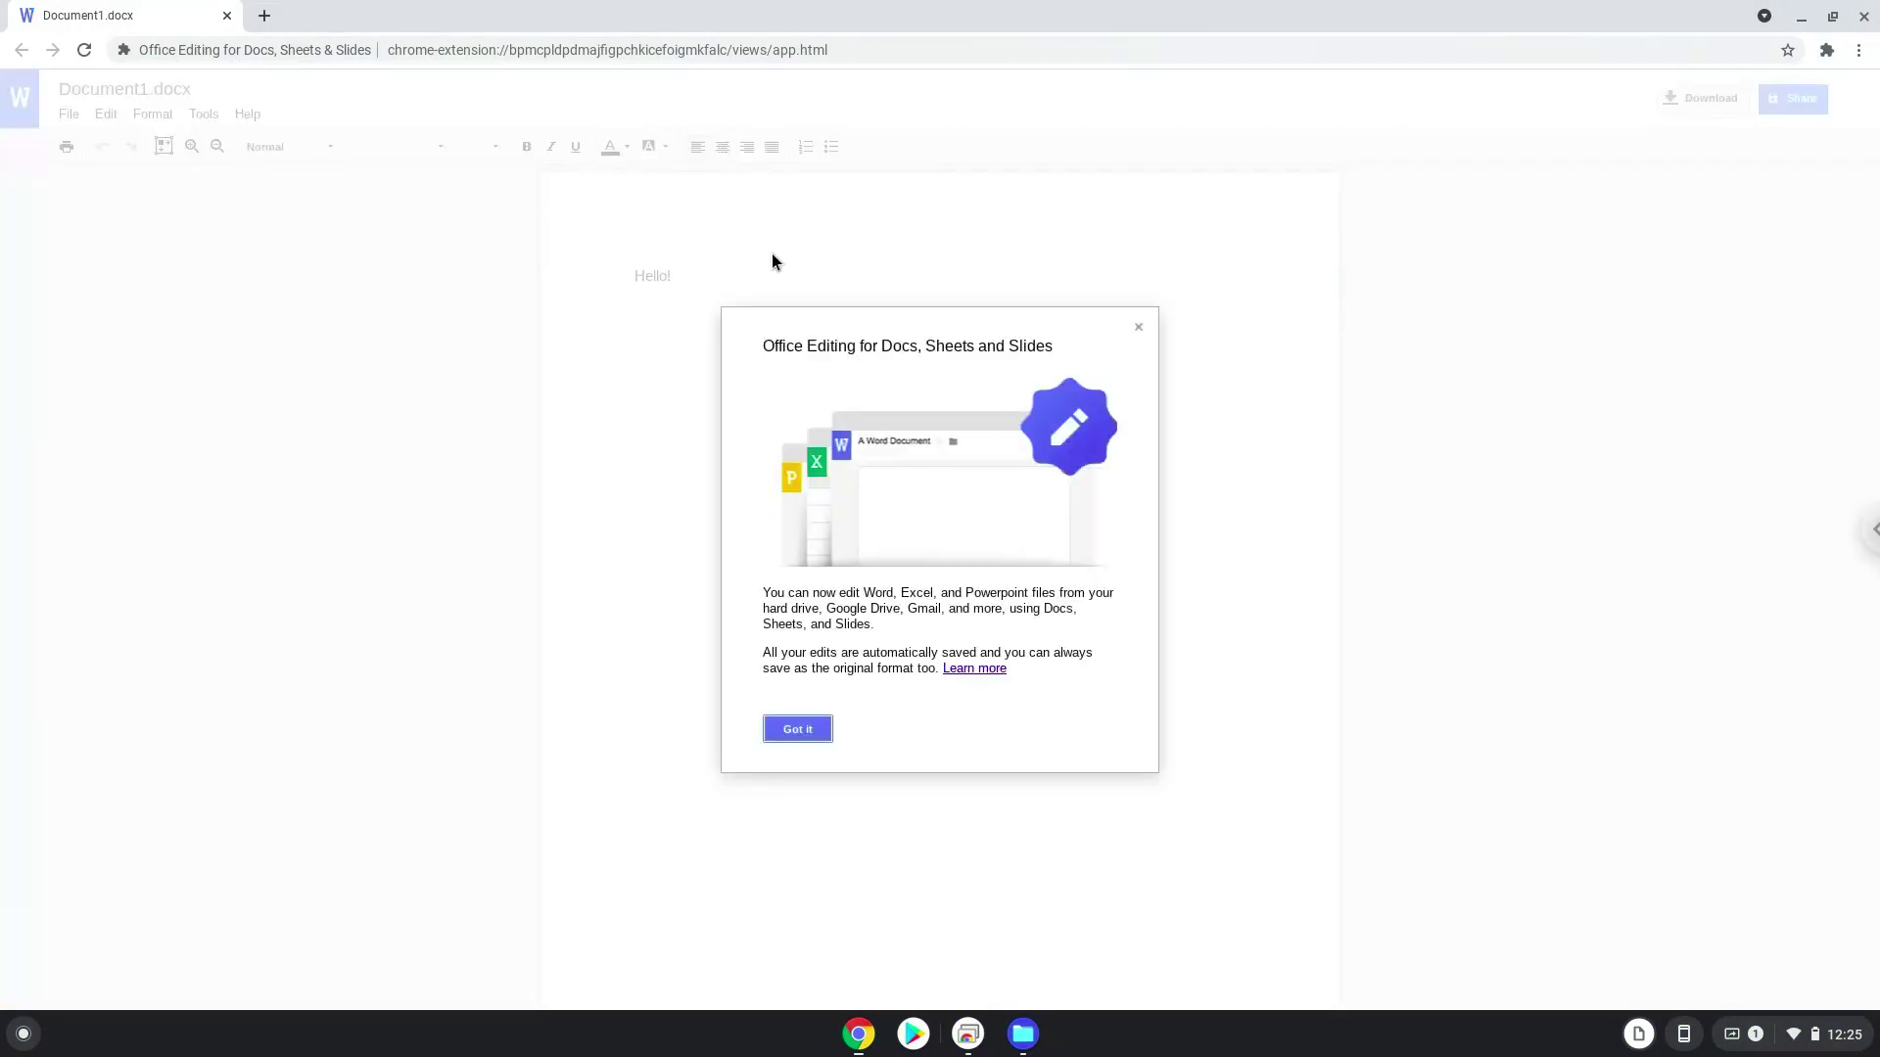
click(1864, 19)
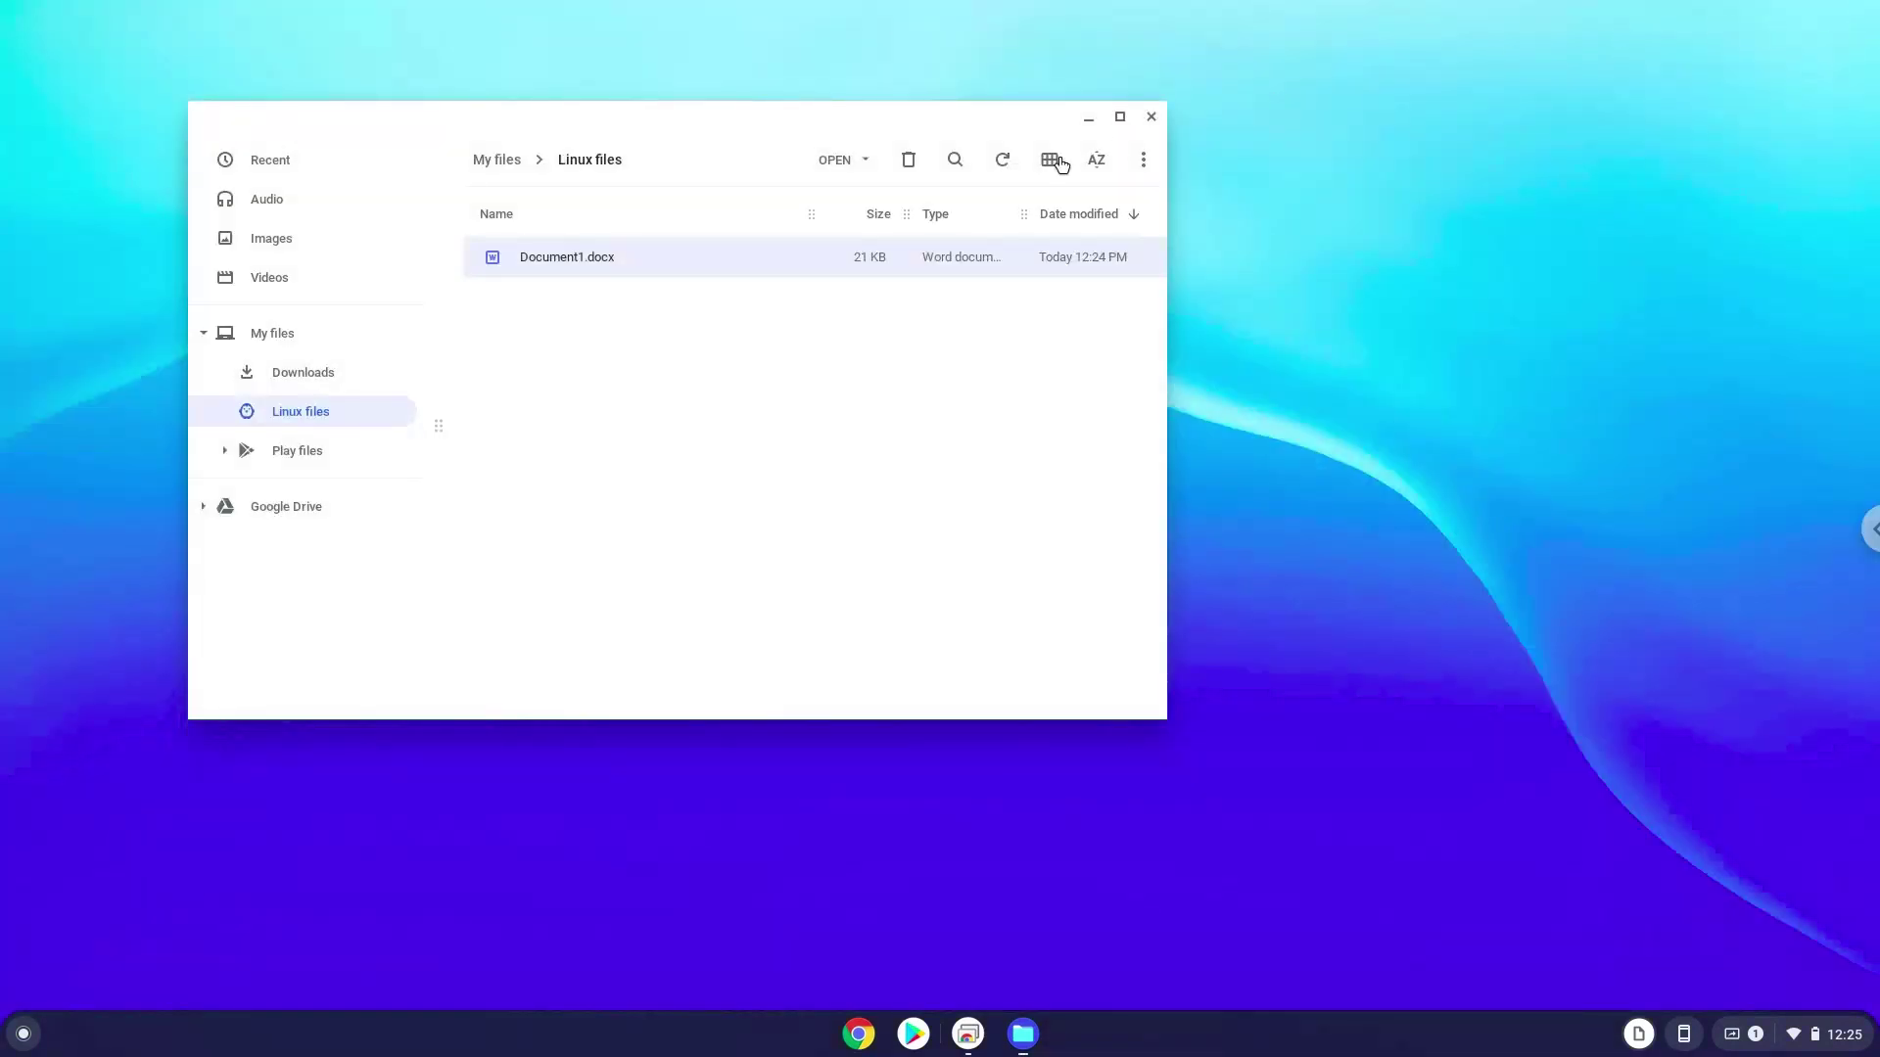
Step: Open Document1.docx from Linux files in ONLYOFFICE Desktop Editors and maximize its window
right_click(657, 260)
mouse_move(702, 310)
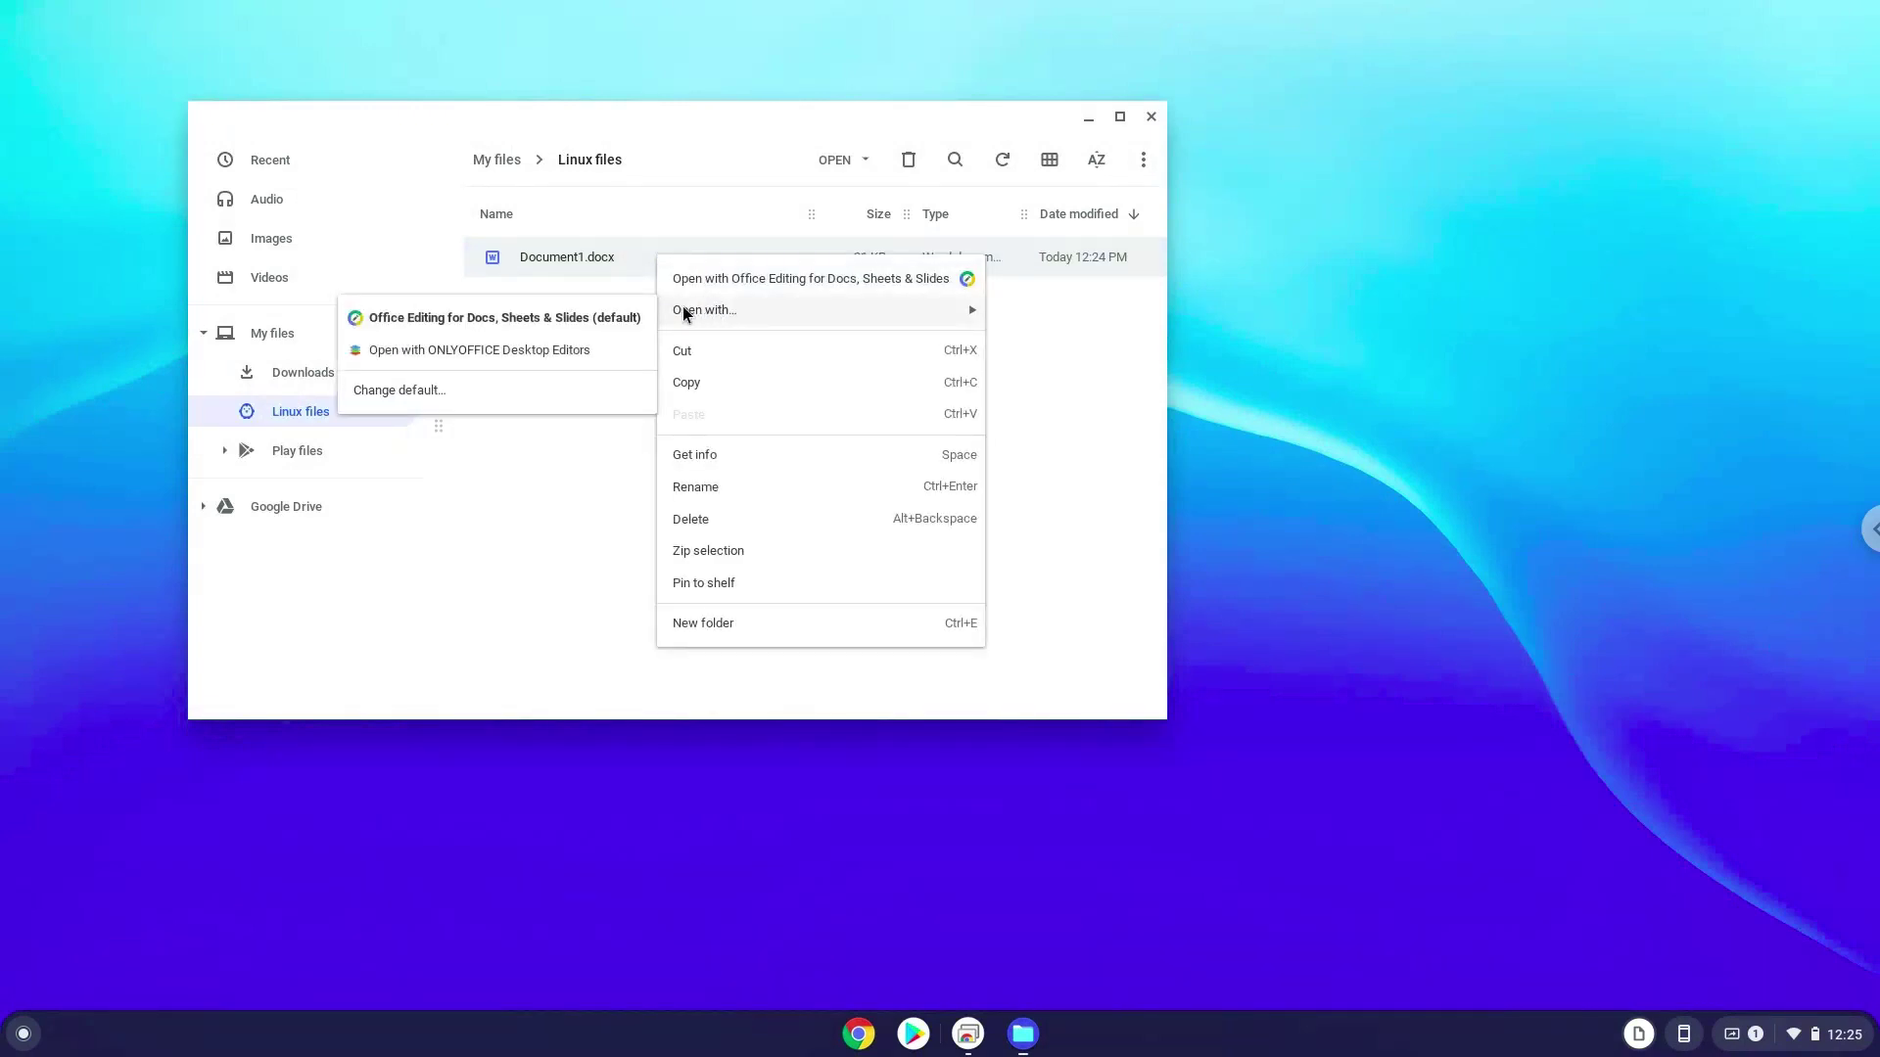
click(602, 349)
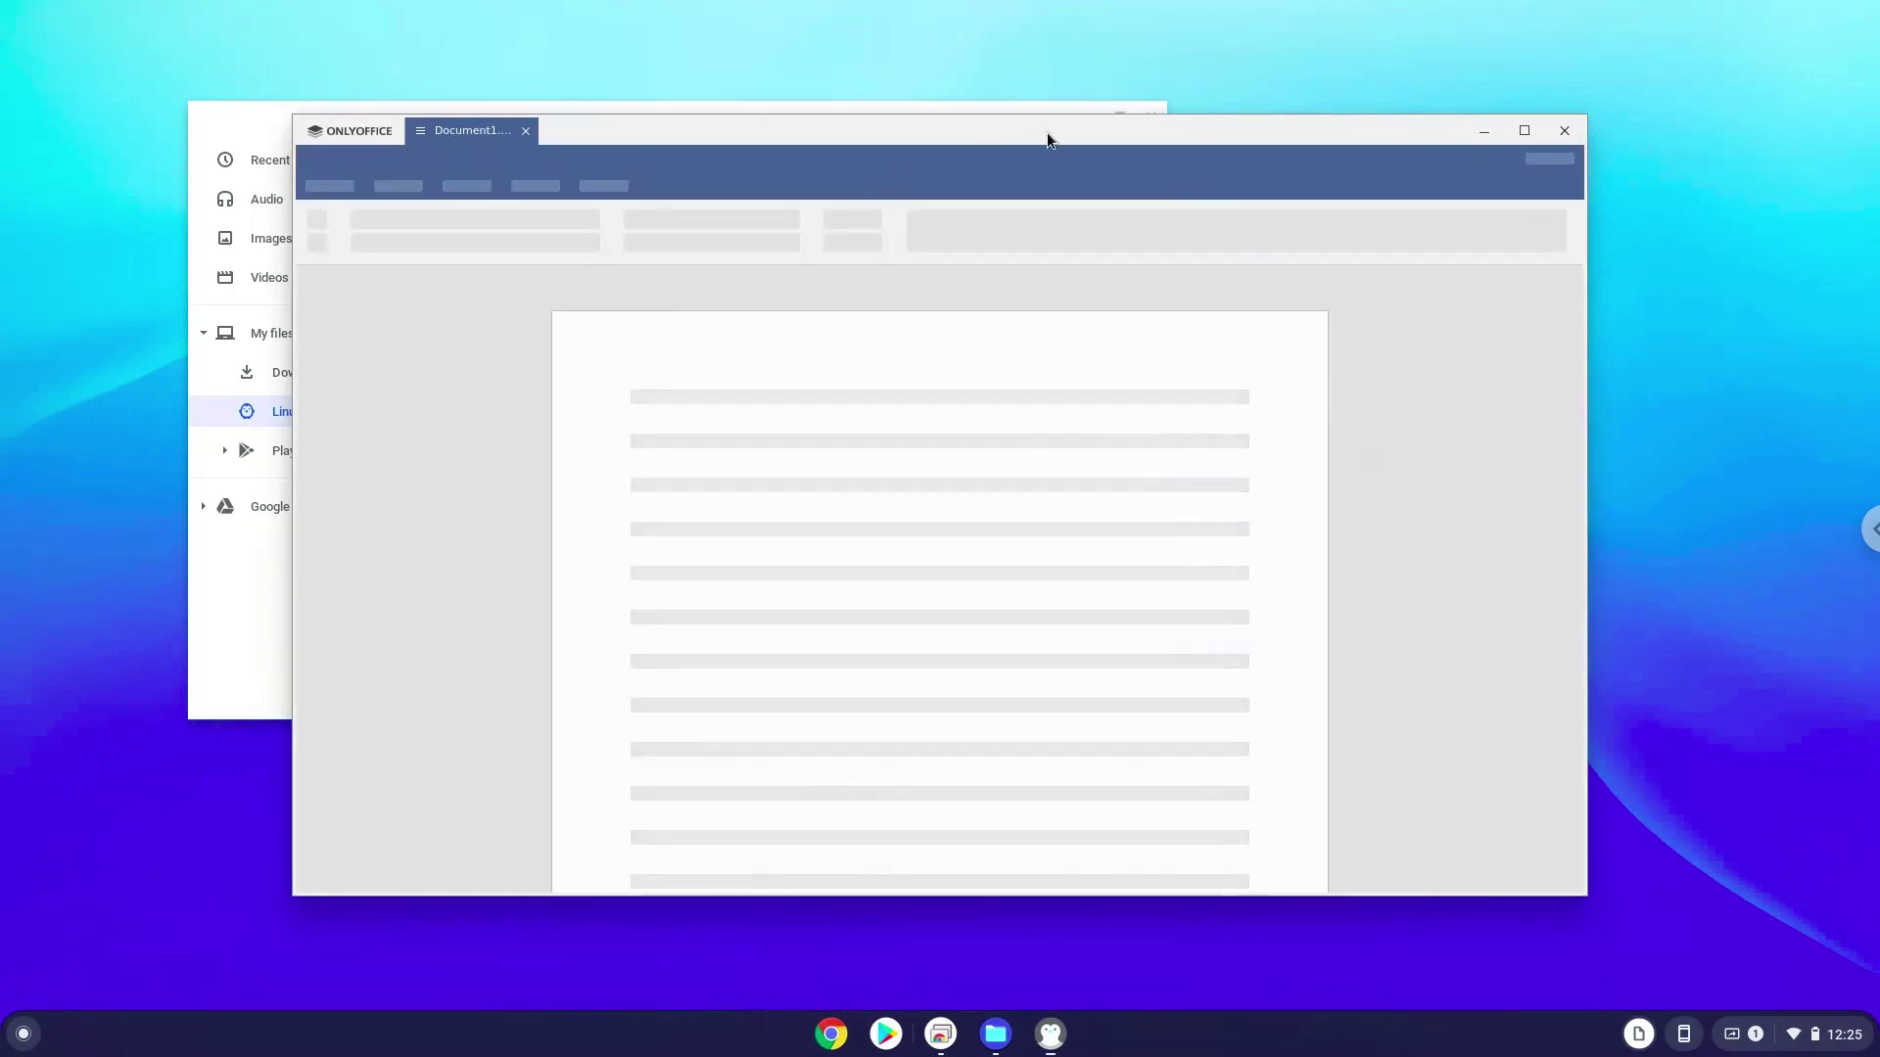
double_click(1047, 133)
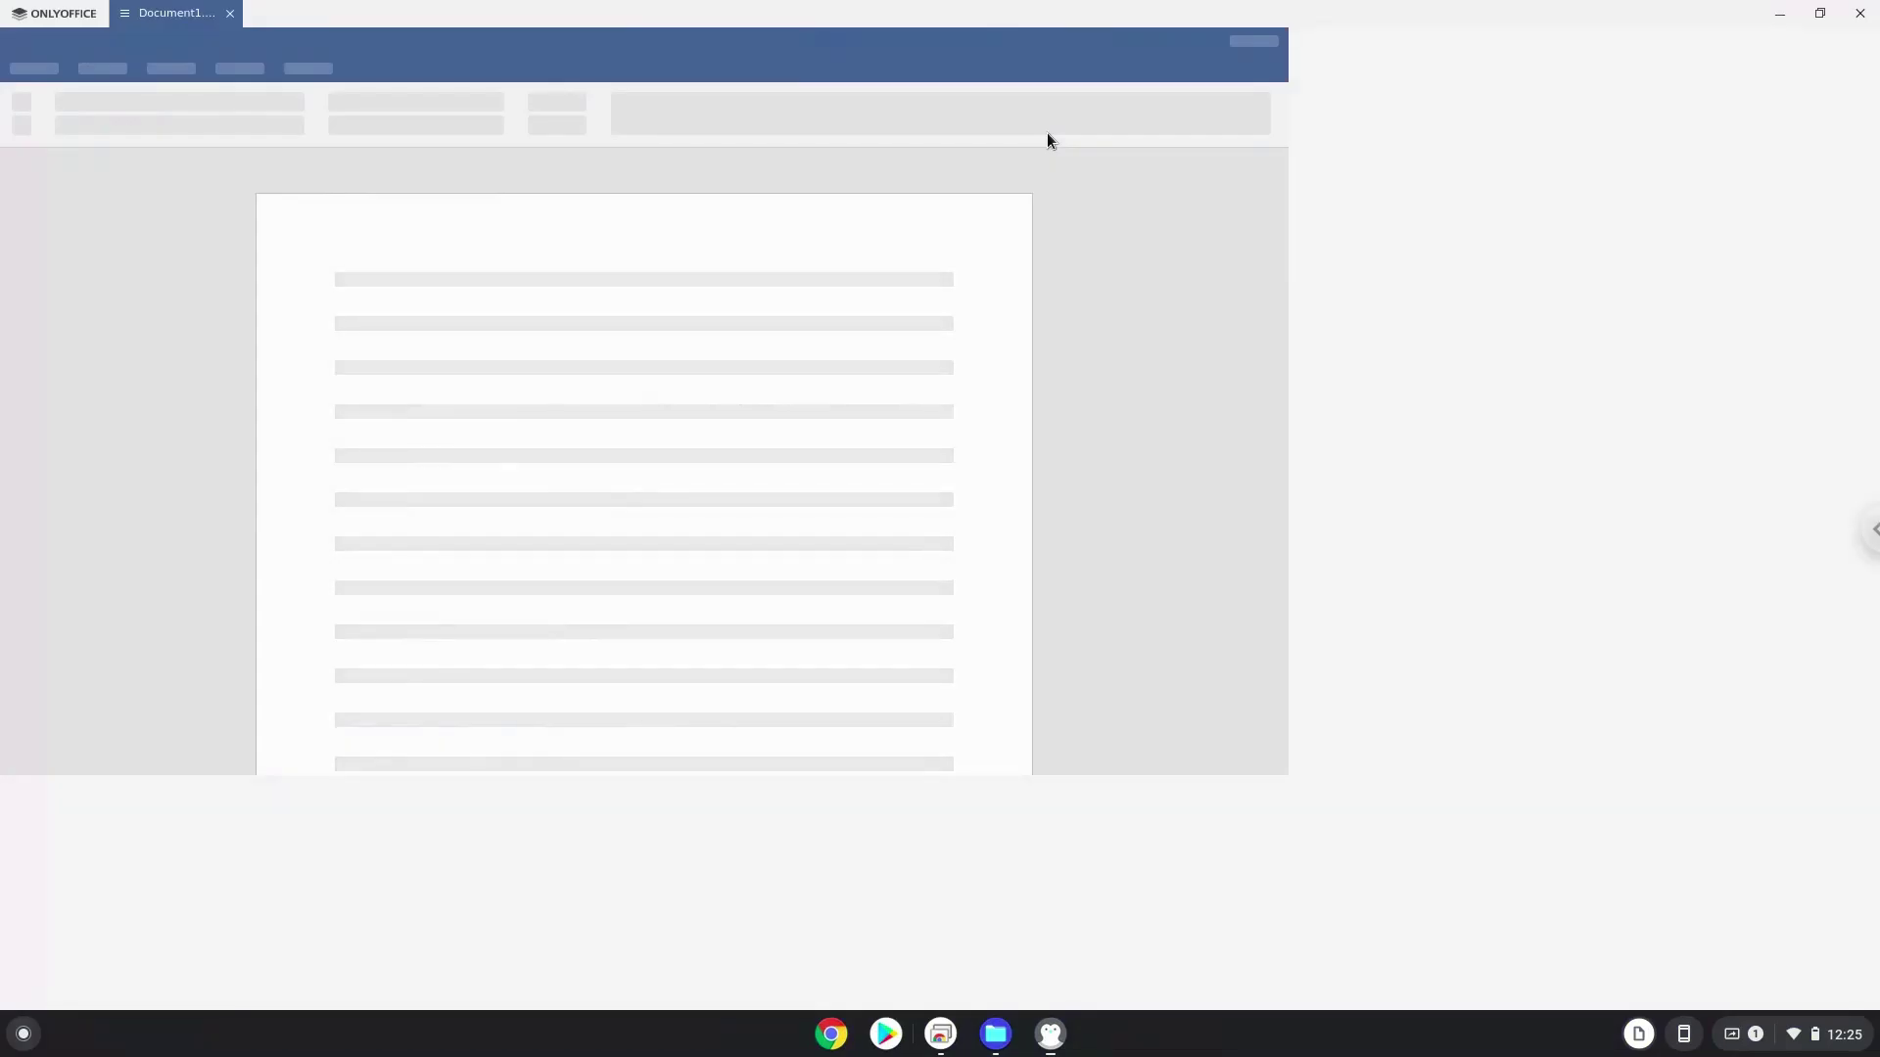